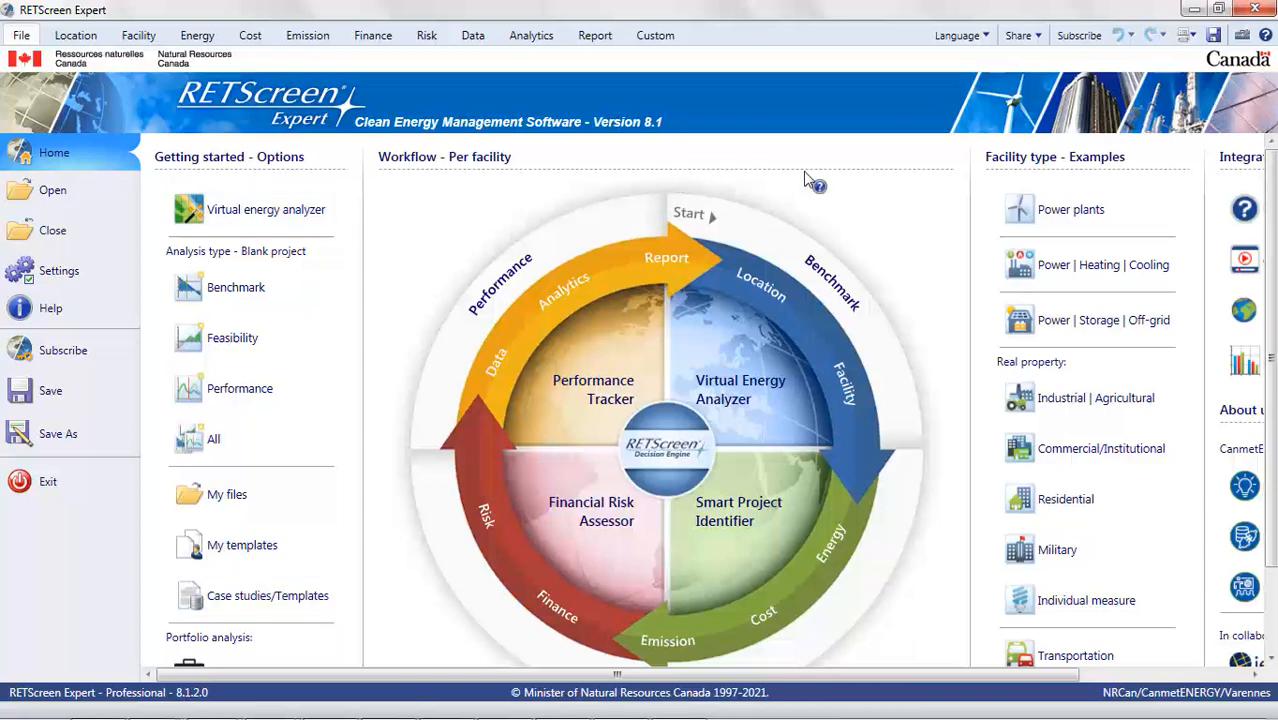
mouse_move(1057, 336)
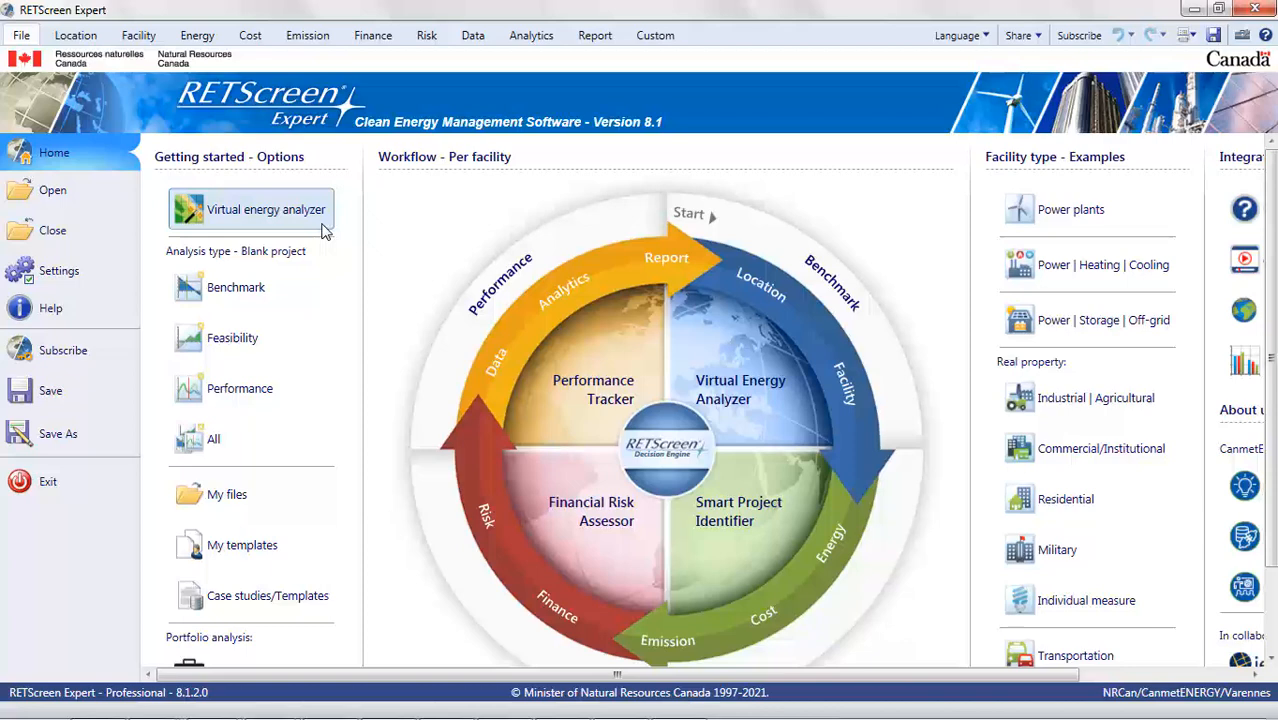
left_click(322, 228)
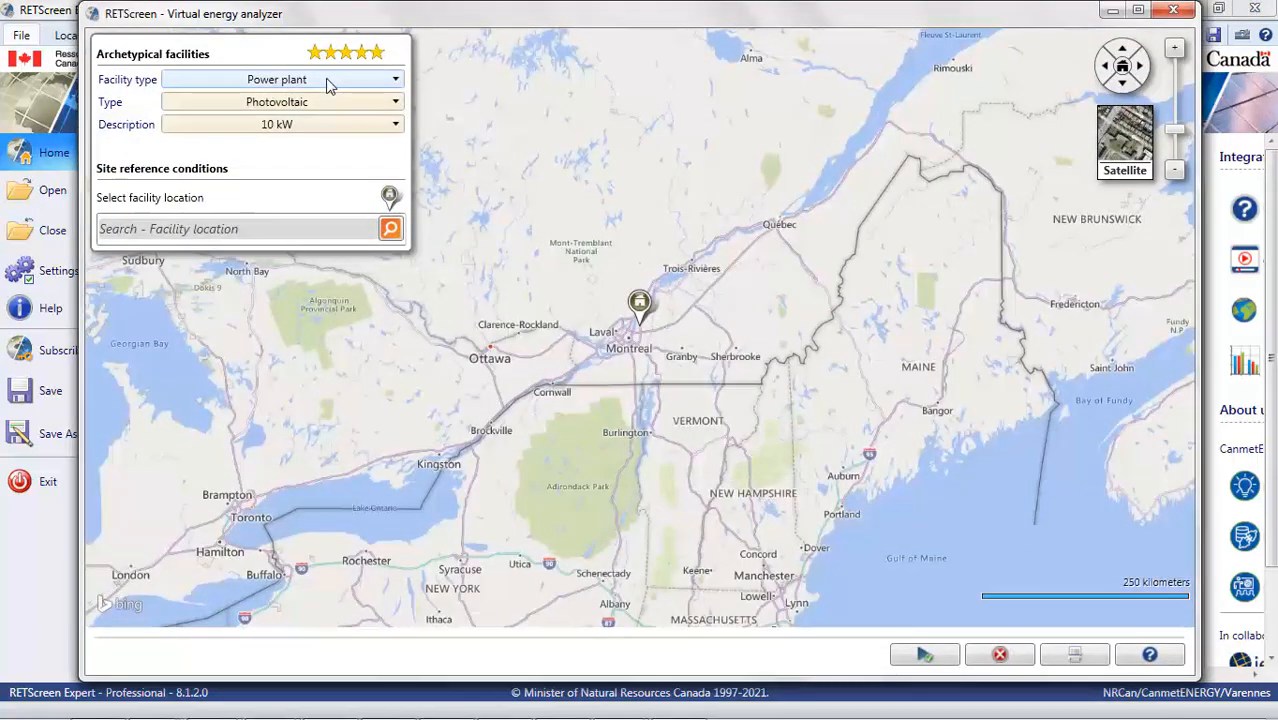
left_click(325, 80)
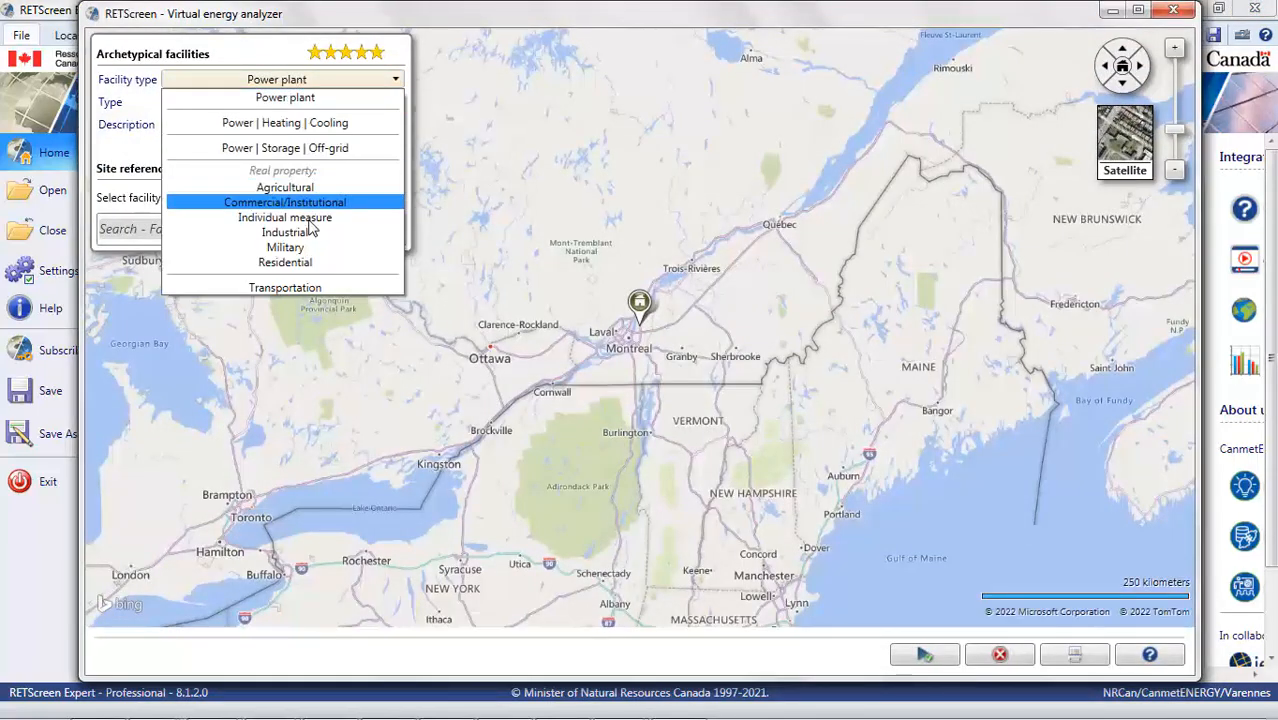
left_click(295, 263)
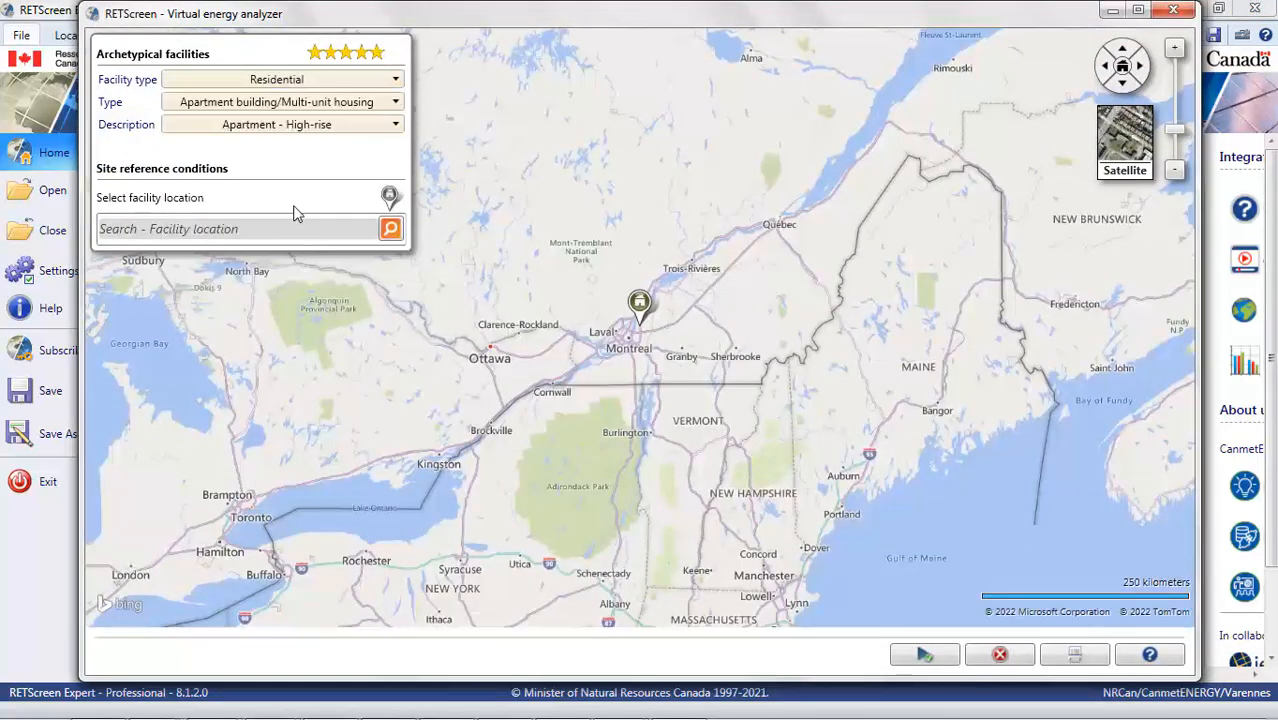
left_click(350, 124)
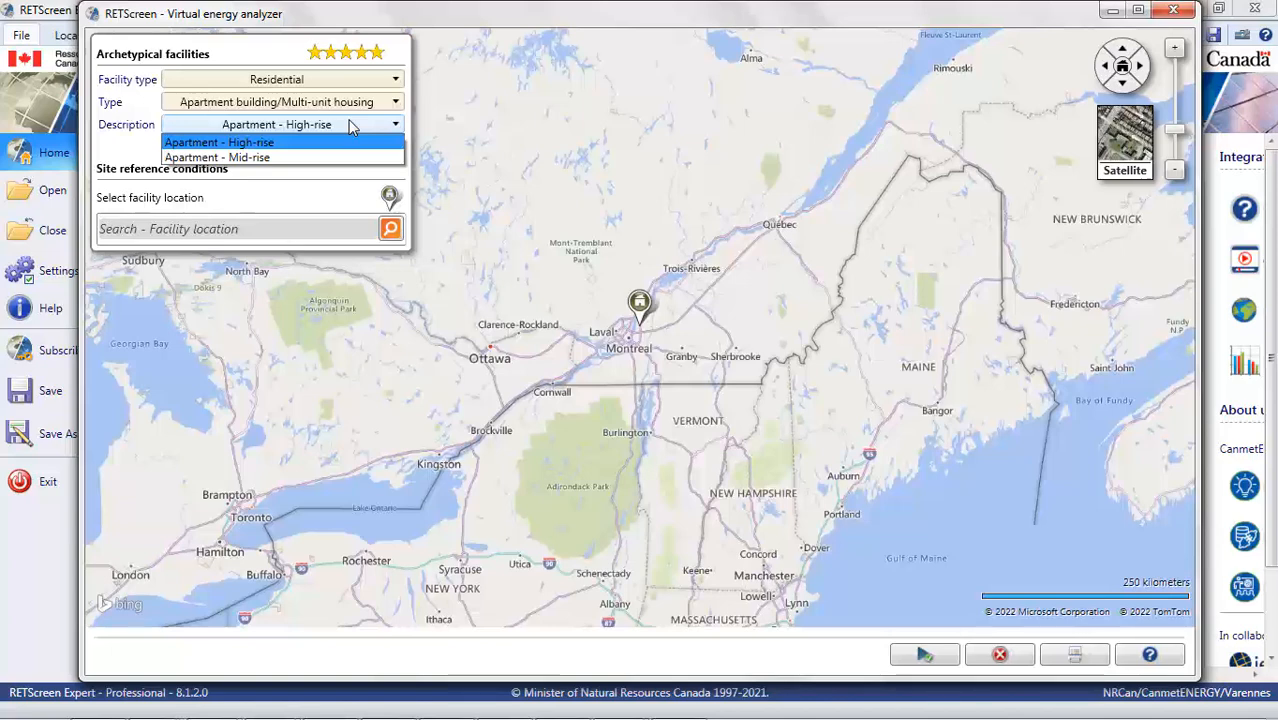
left_click(350, 124)
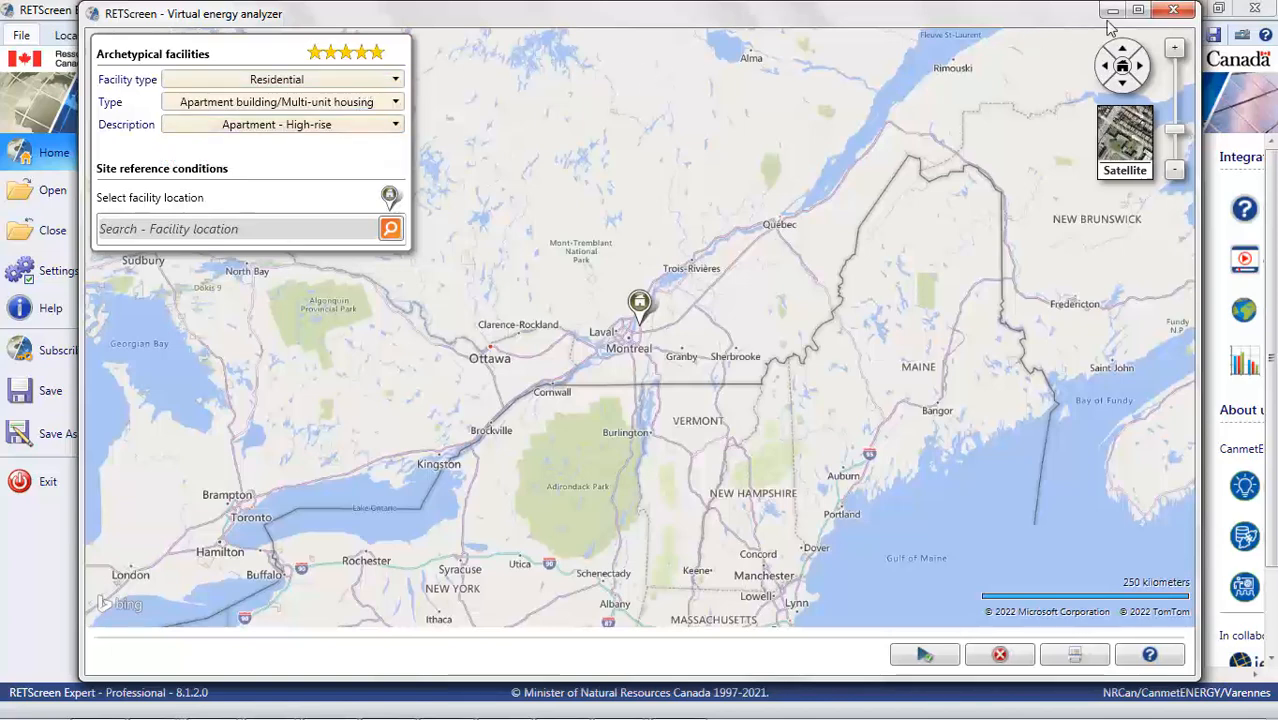
left_click(1173, 10)
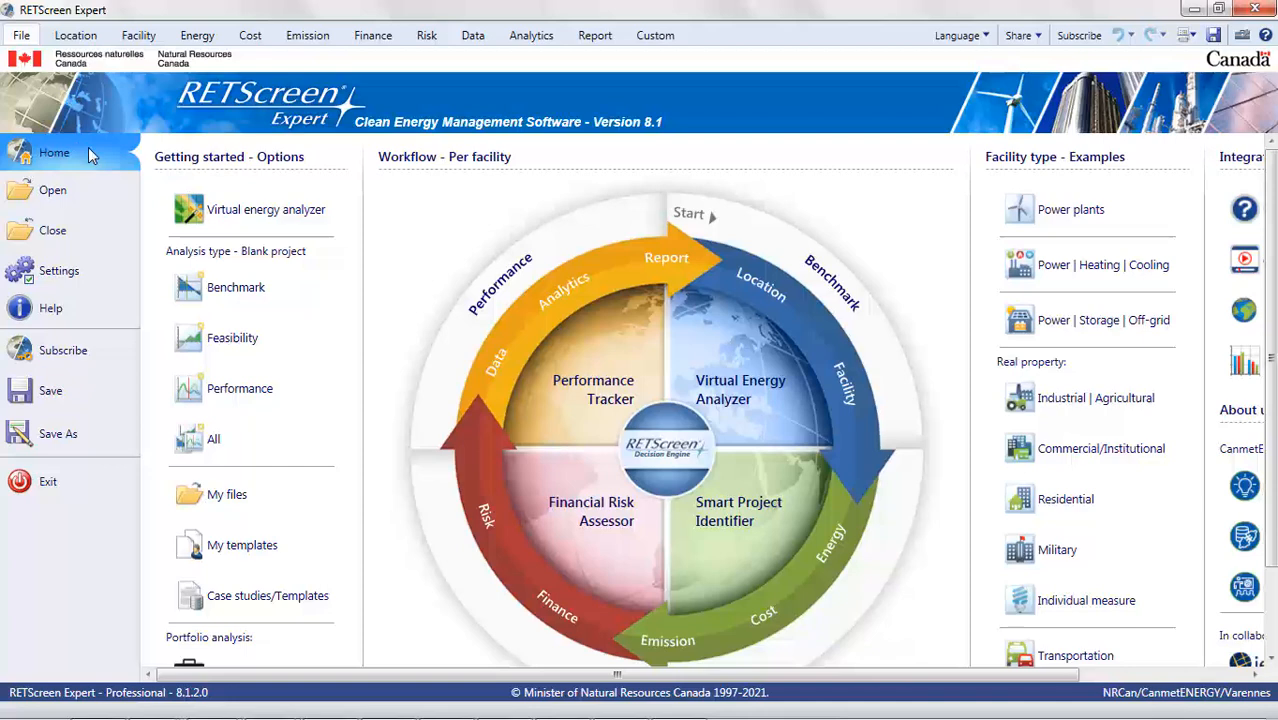
- Open the Virtual energy analyzer and set the facility type to Power | Storage | Off-grid with Photovoltaic type
left_click(317, 226)
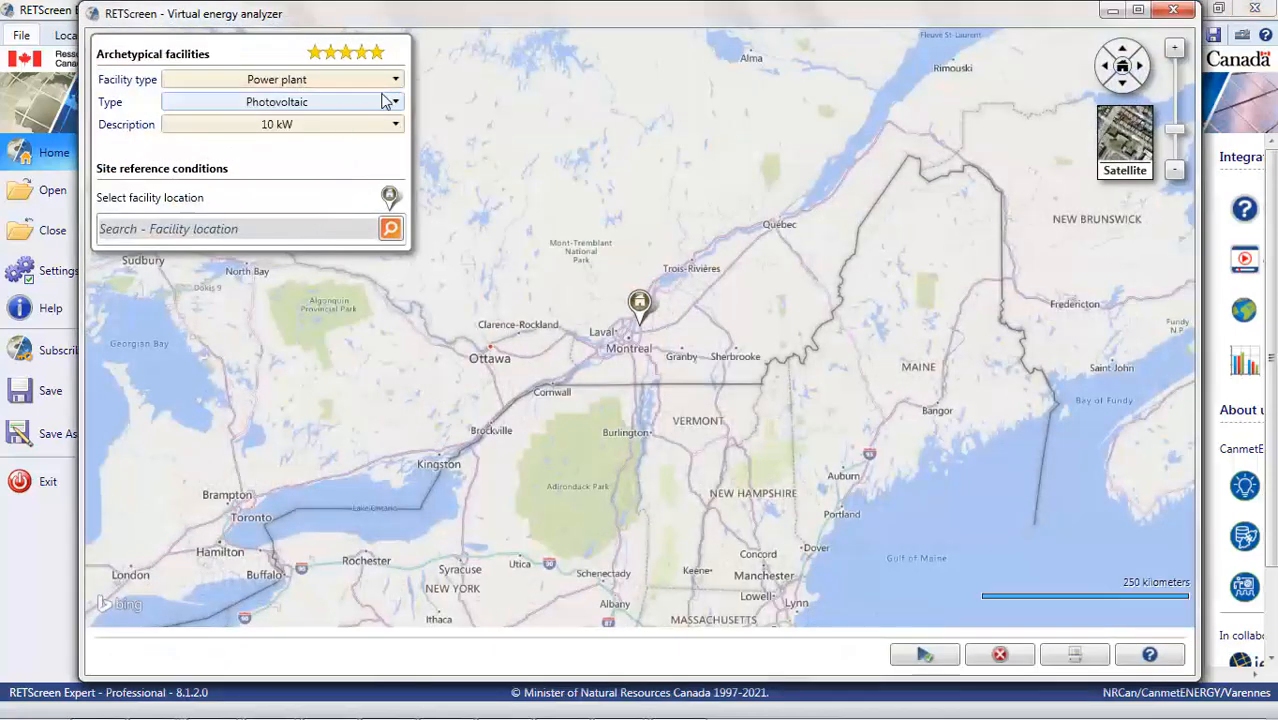
left_click(394, 80)
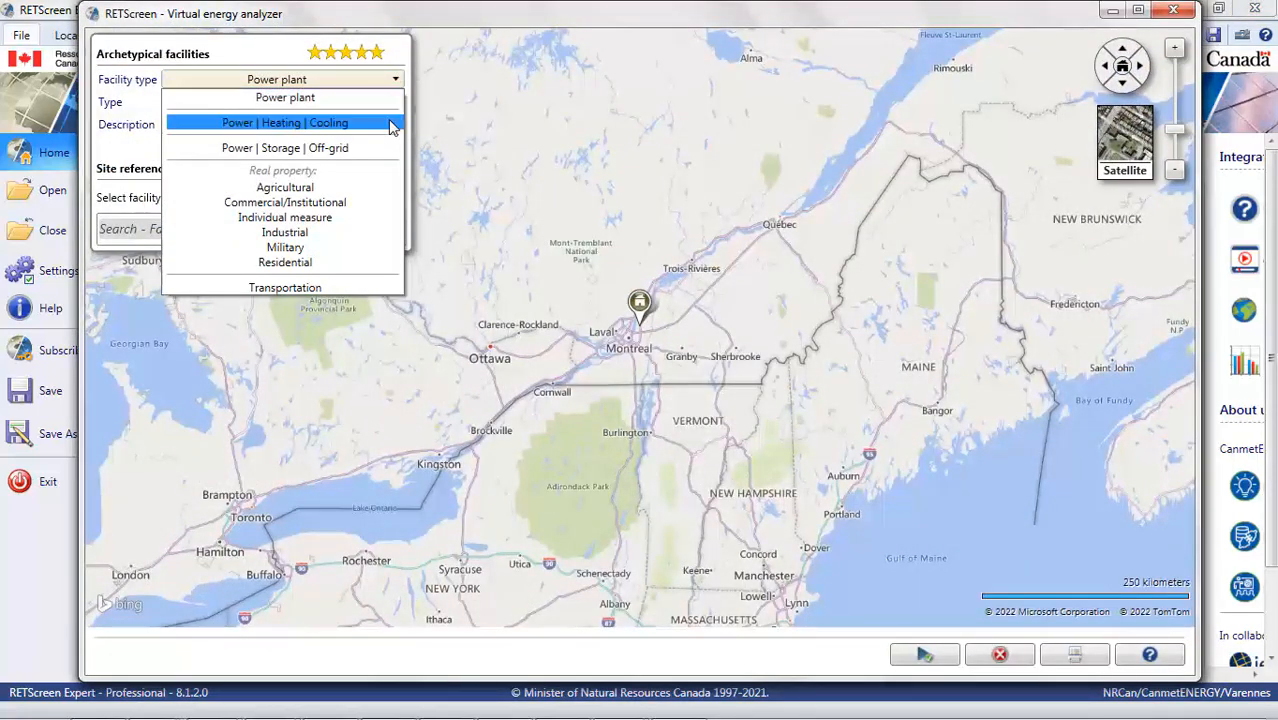
left_click(323, 155)
left_click(396, 103)
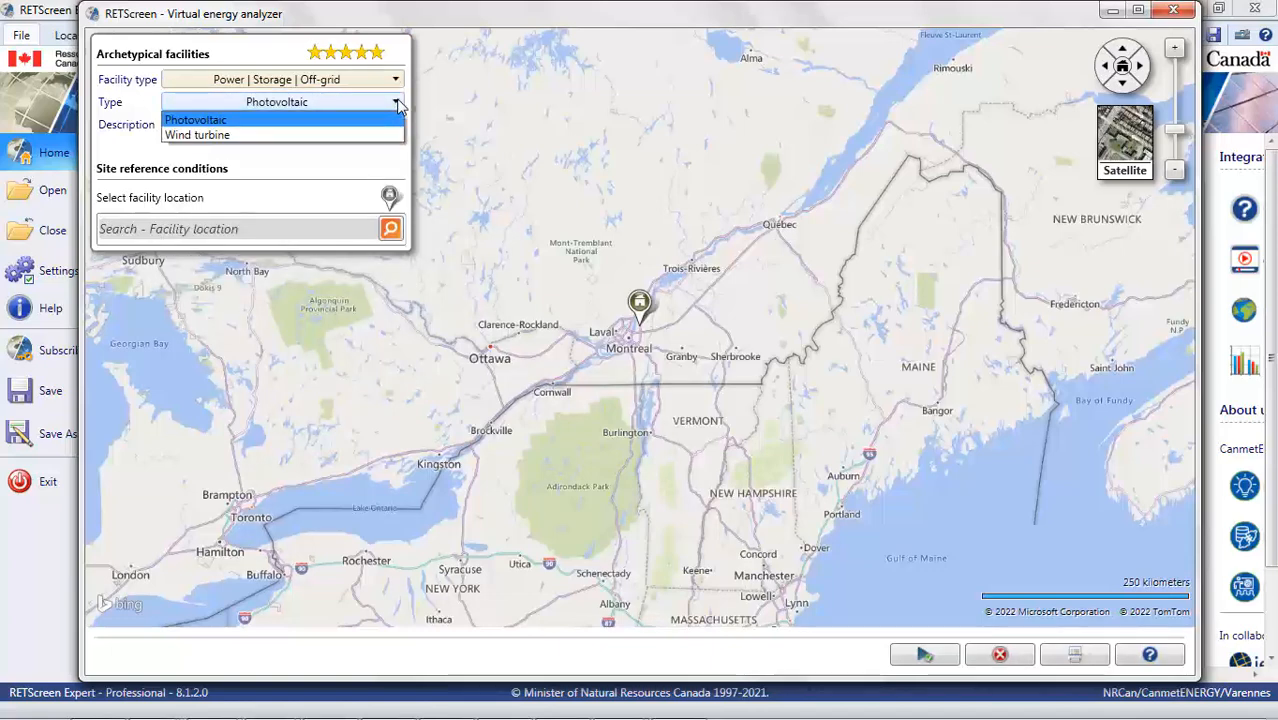
left_click(255, 121)
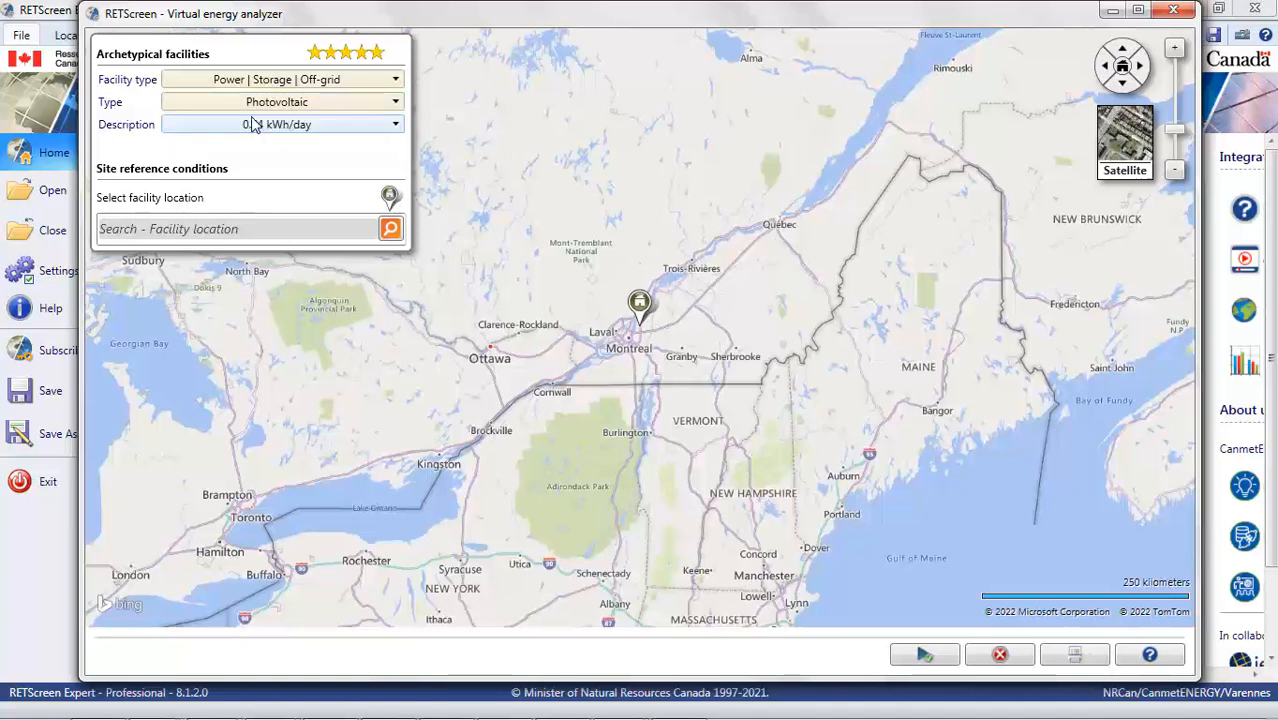
- Browse the list of description options available for the off-grid photovoltaic facility
left_click(396, 126)
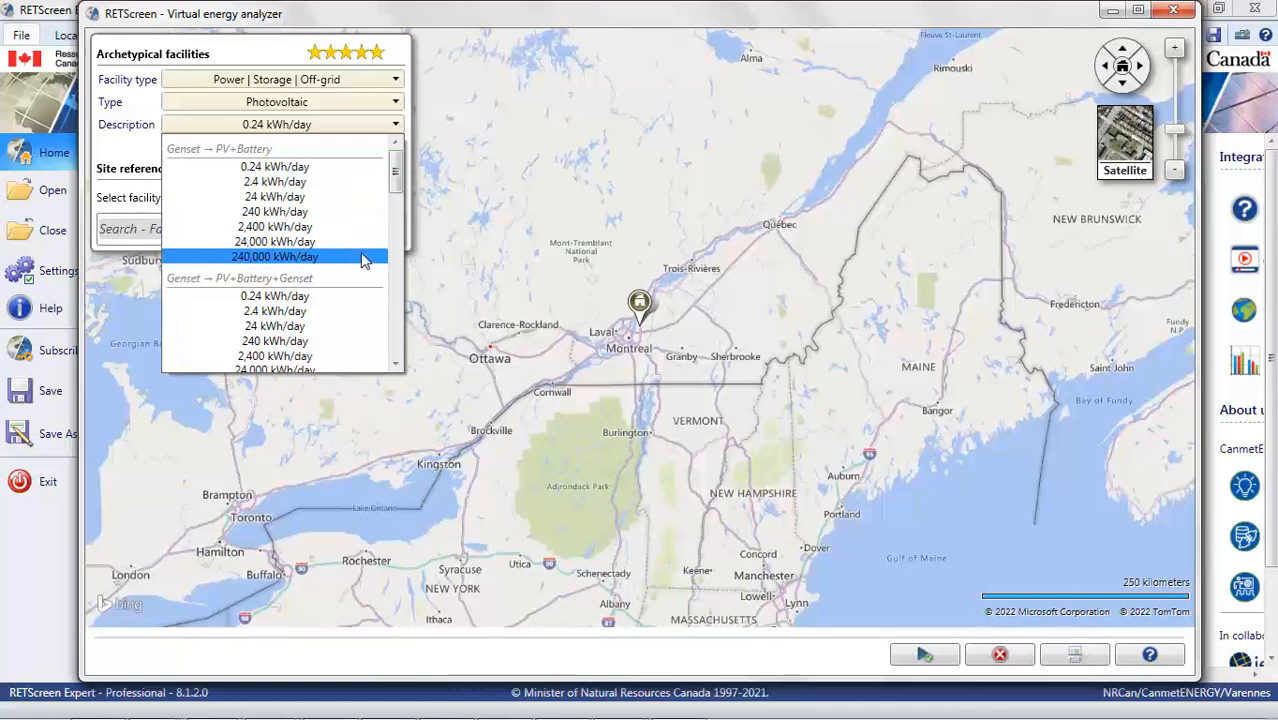
scroll(397, 200, "down", 2)
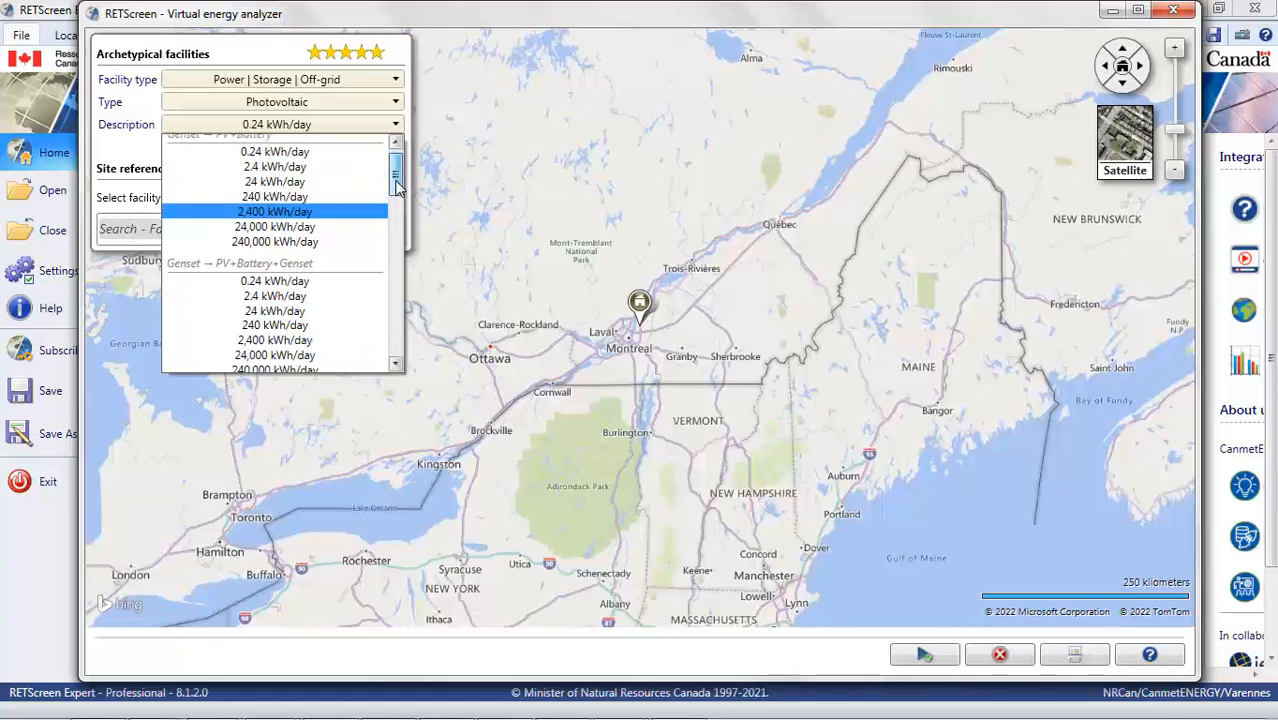
scroll(397, 195, "down", 3)
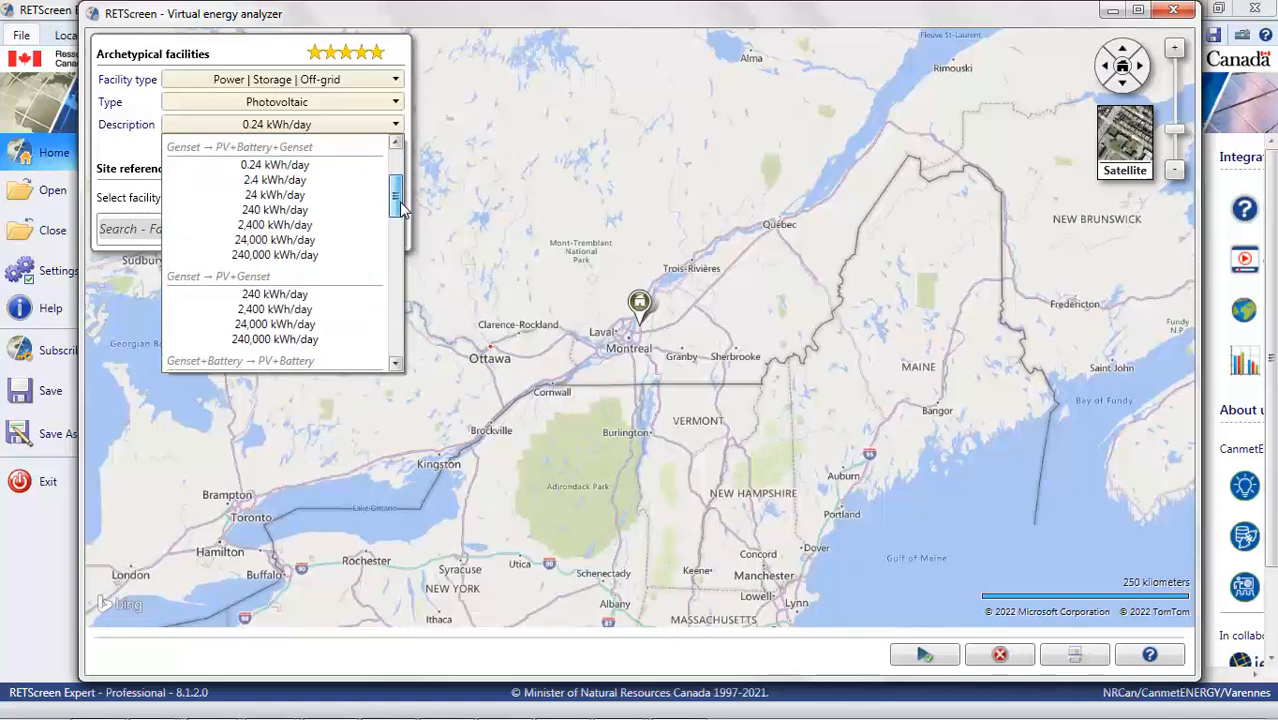
scroll(247, 170, "up", 3)
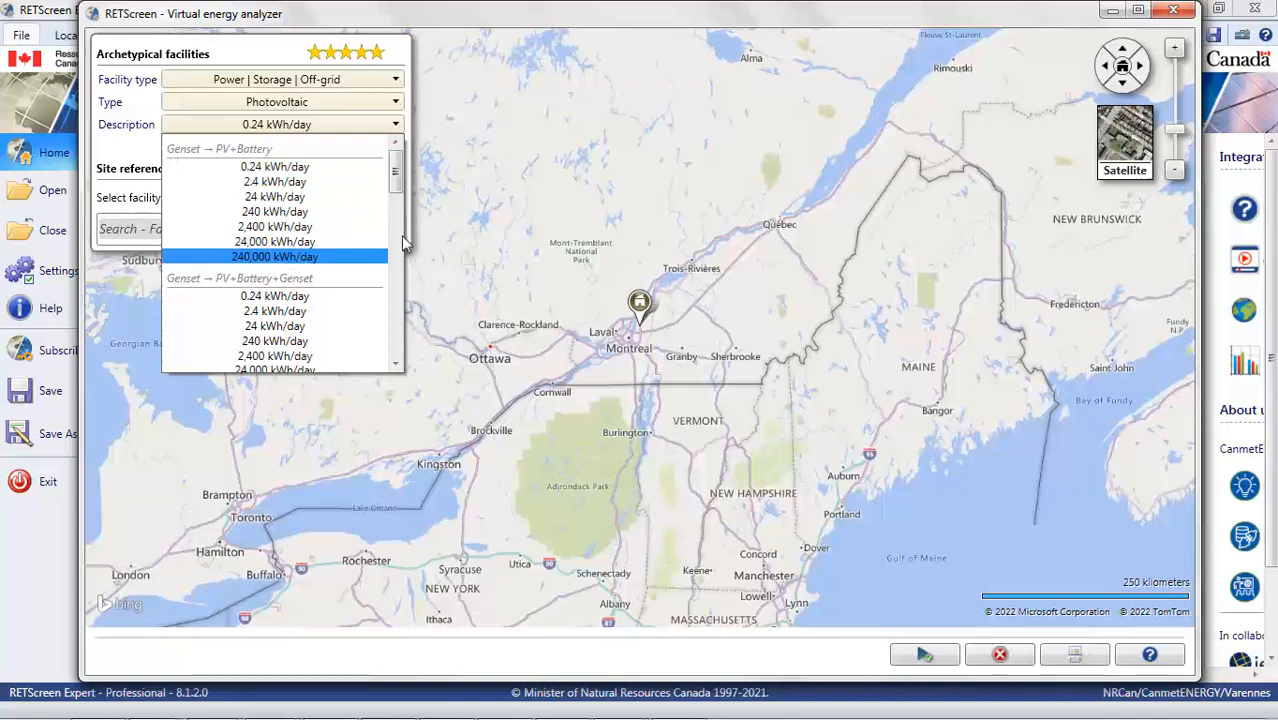
left_click_drag(390, 180, 397, 220)
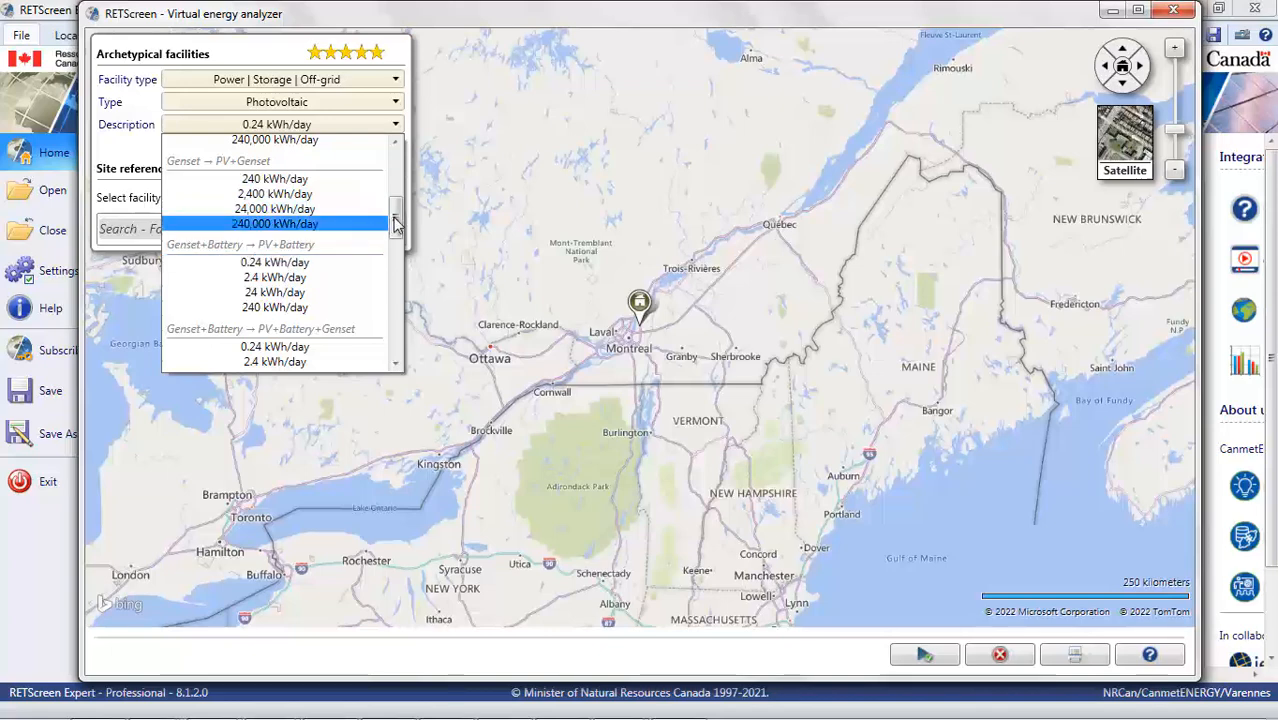
left_click_drag(395, 226, 362, 277)
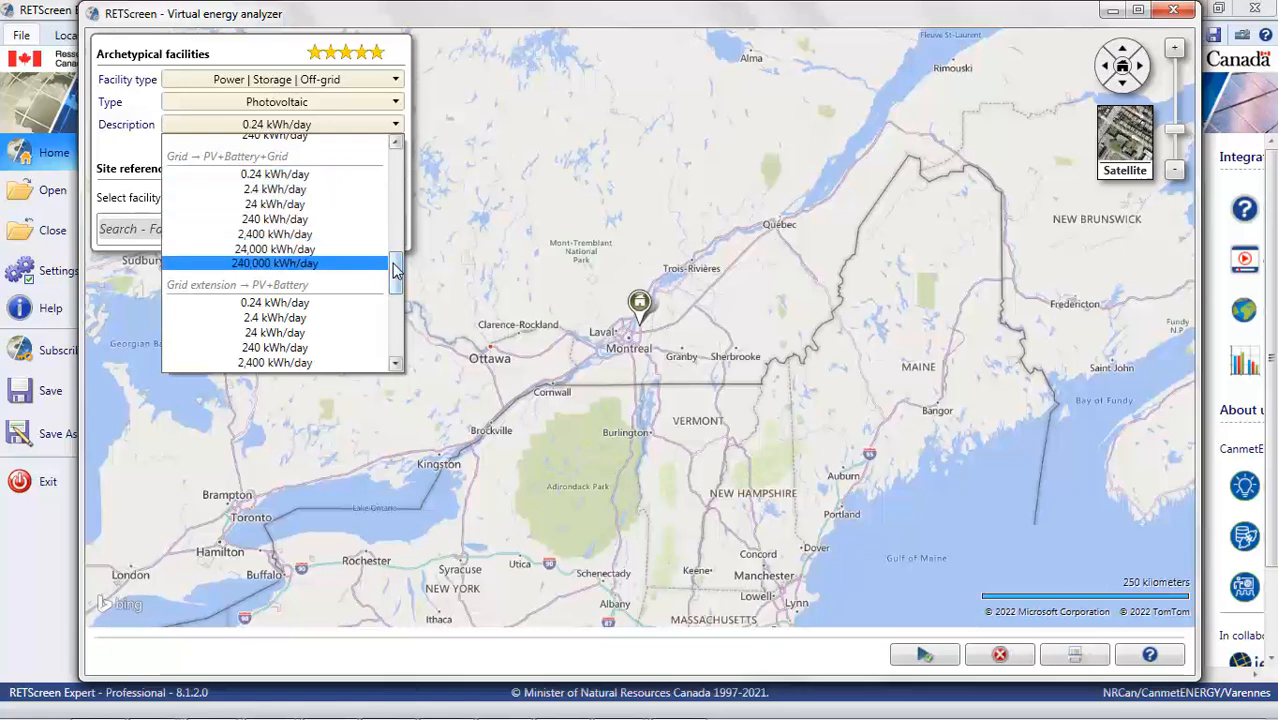
left_click_drag(395, 268, 394, 334)
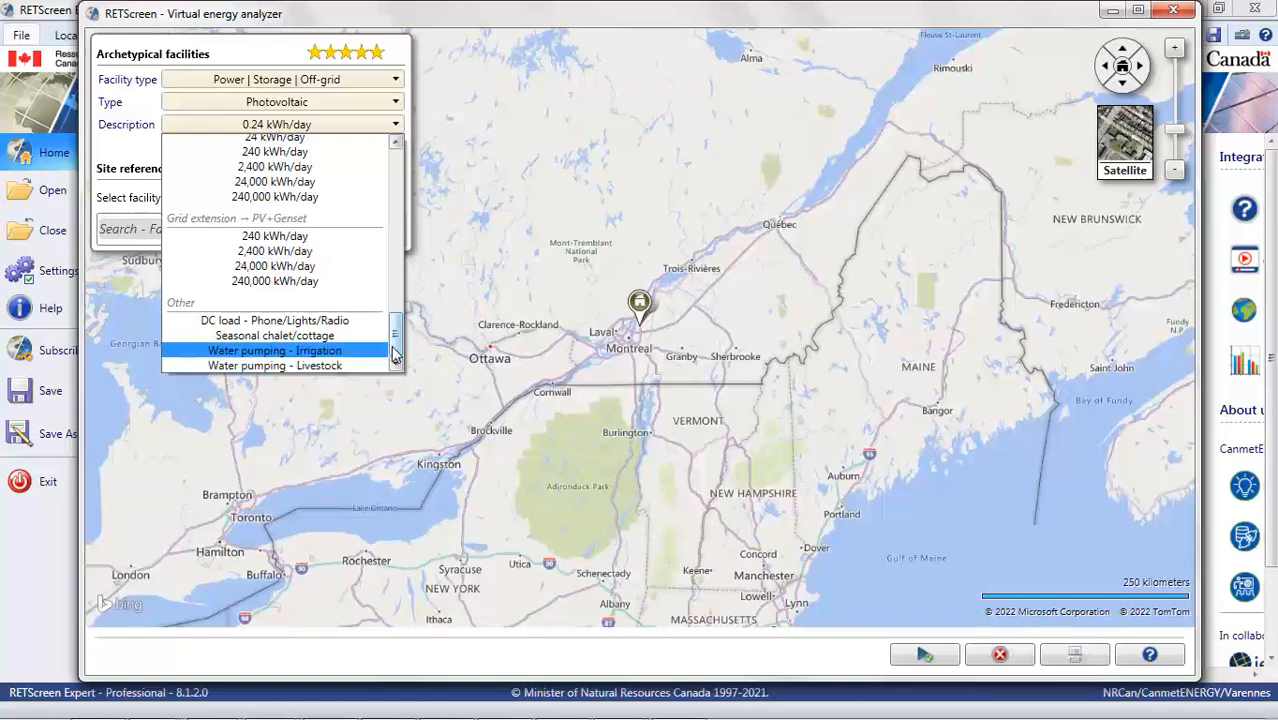
left_click(397, 108)
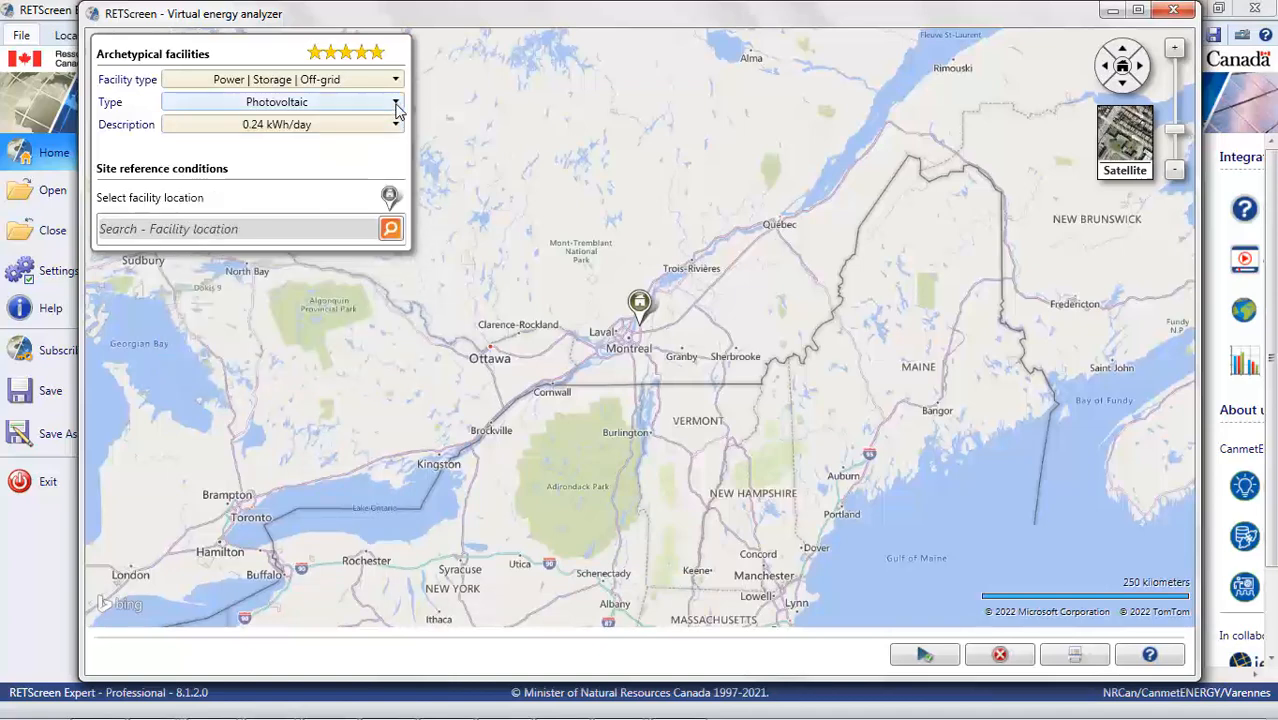
- Switch the type to Wind turbine to browse its description options, then back to Photovoltaic
left_click(397, 108)
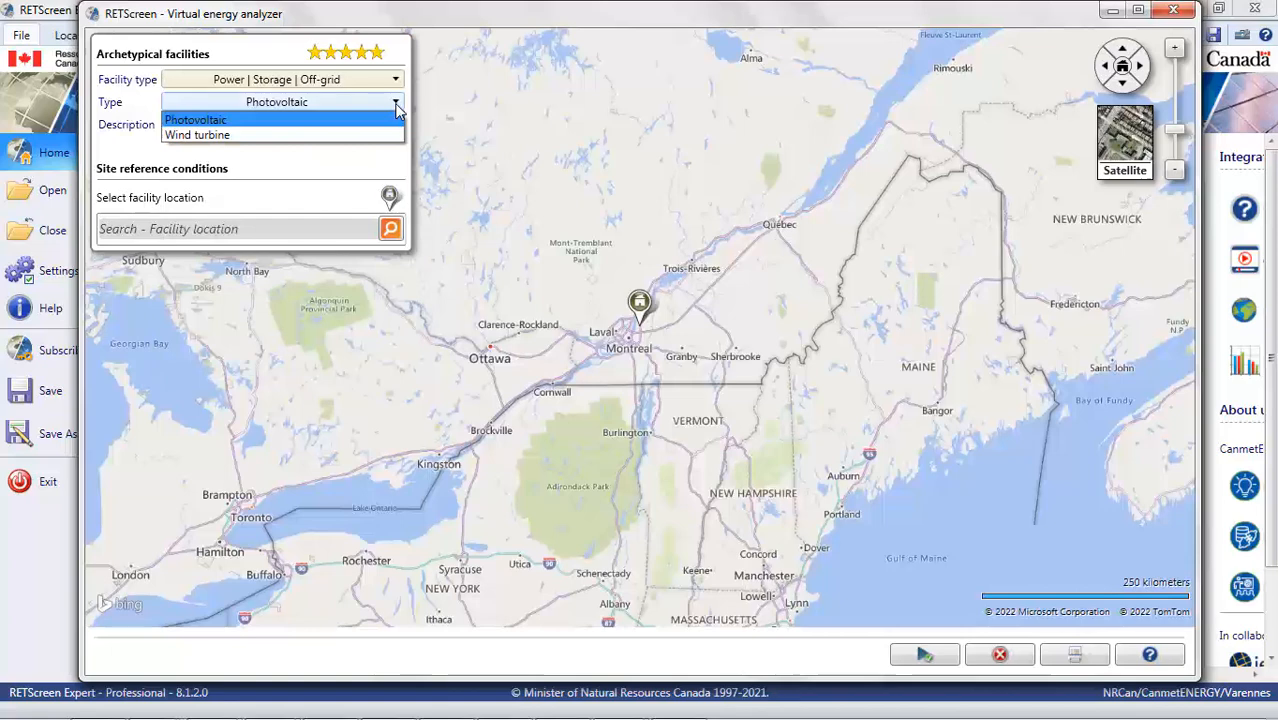
left_click(318, 135)
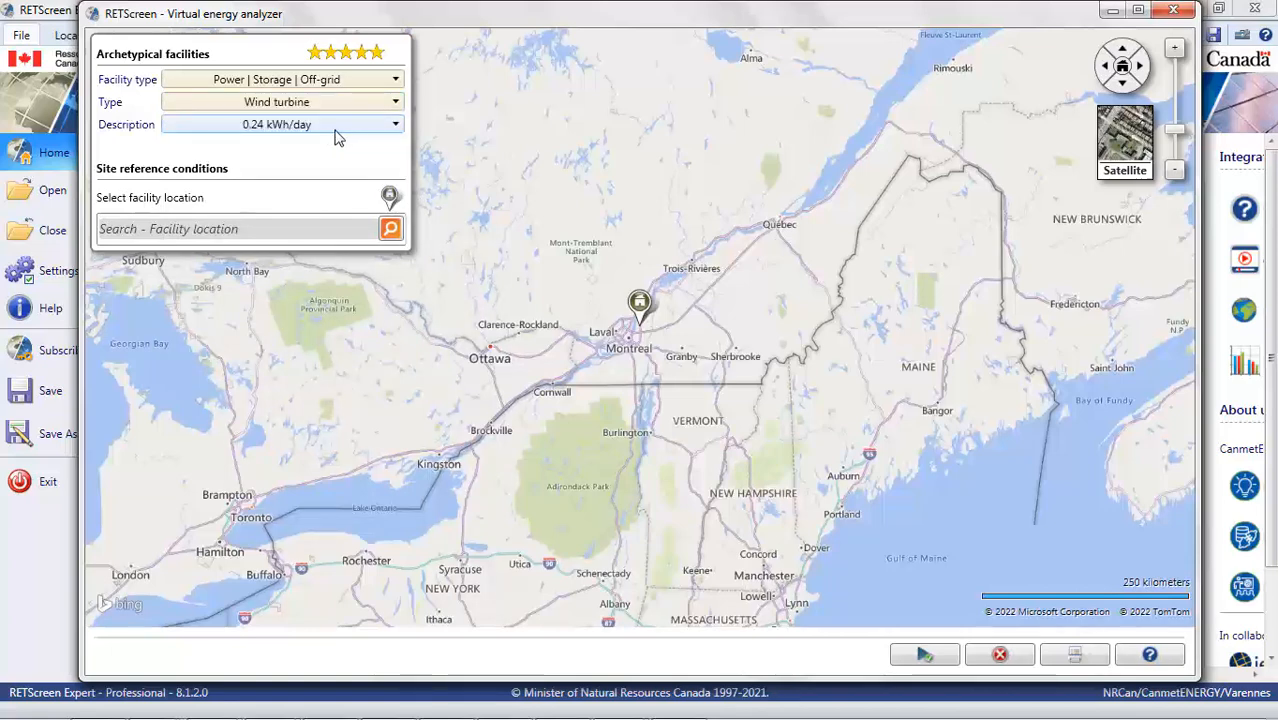
left_click(396, 126)
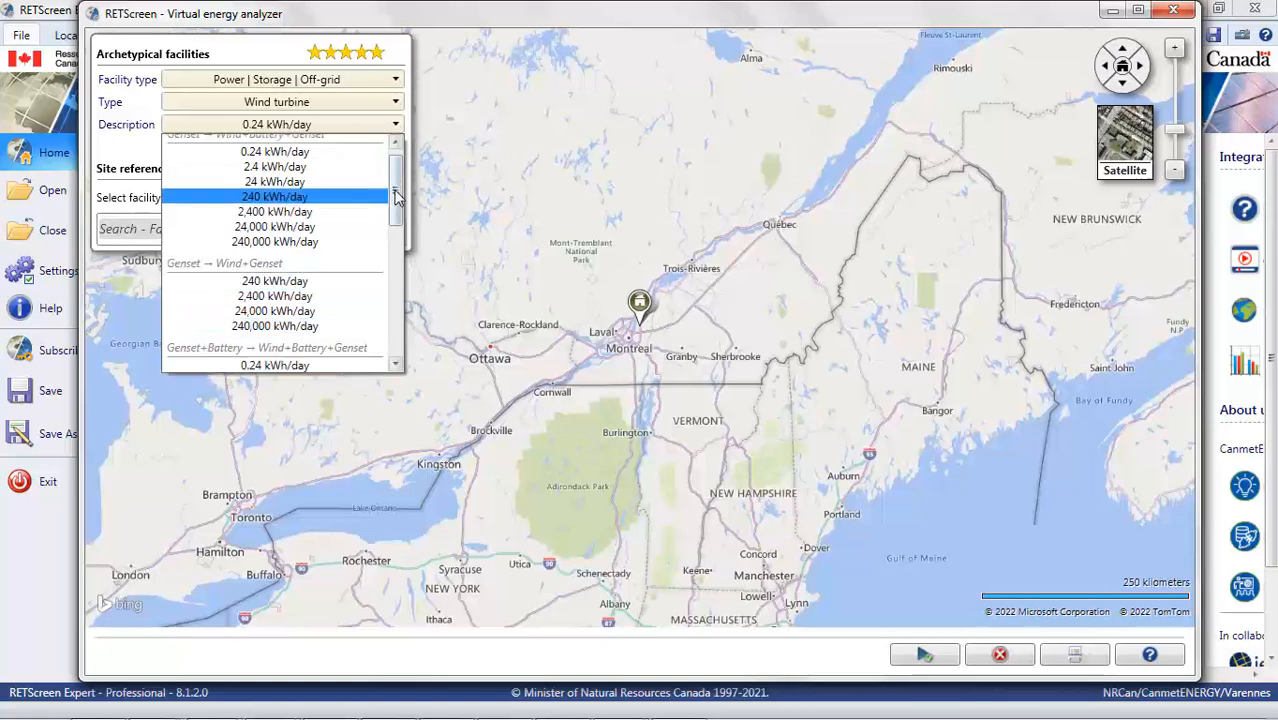
scroll(396, 197, "down", 7)
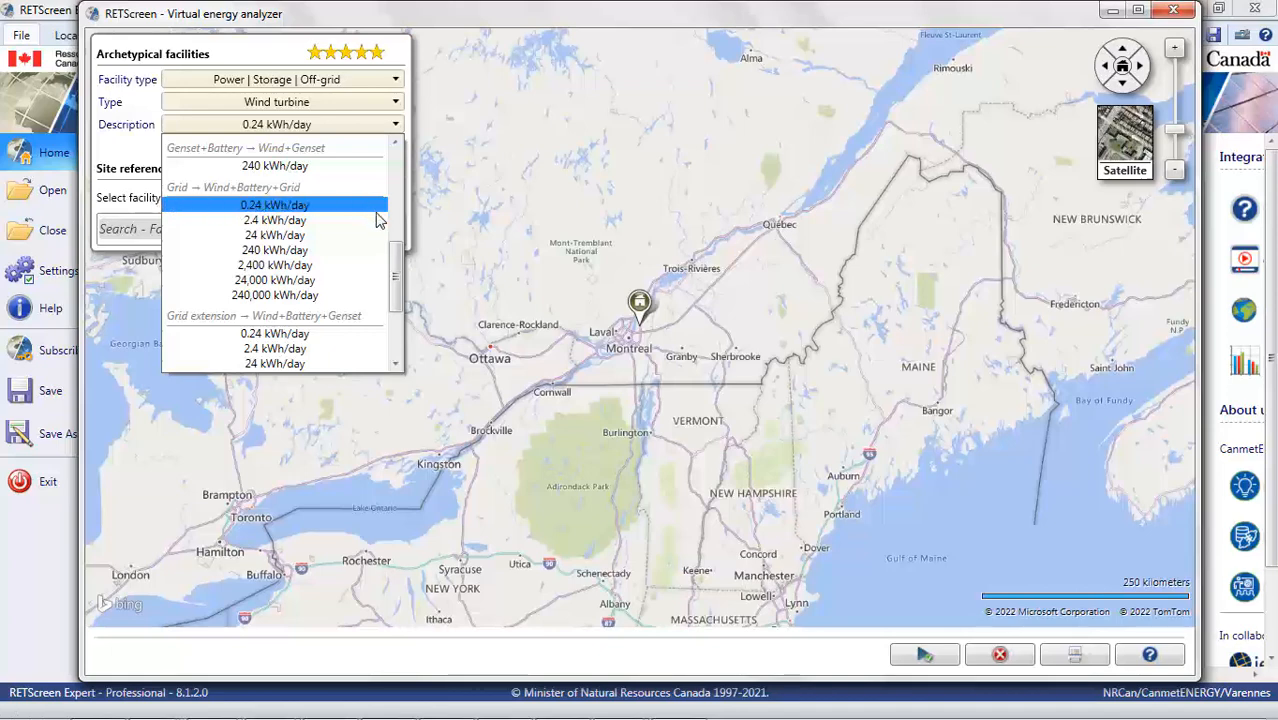
left_click_drag(397, 251, 396, 106)
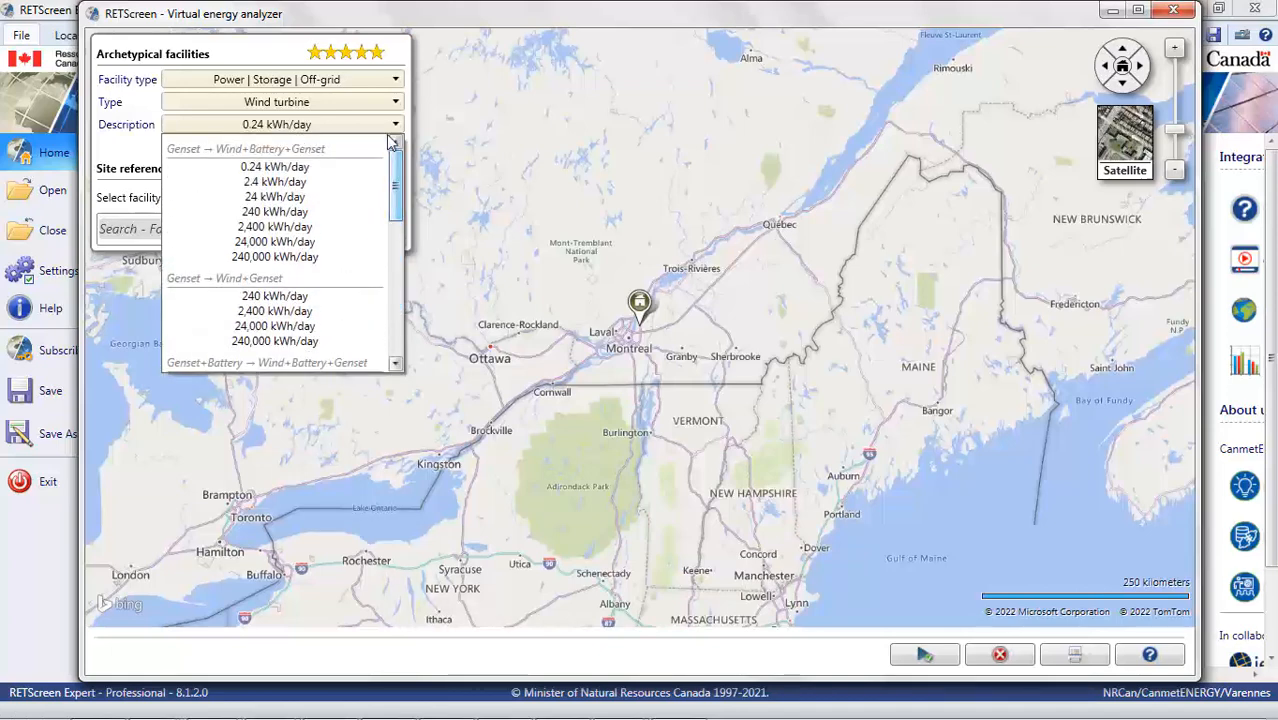
left_click(395, 111)
left_click(395, 111)
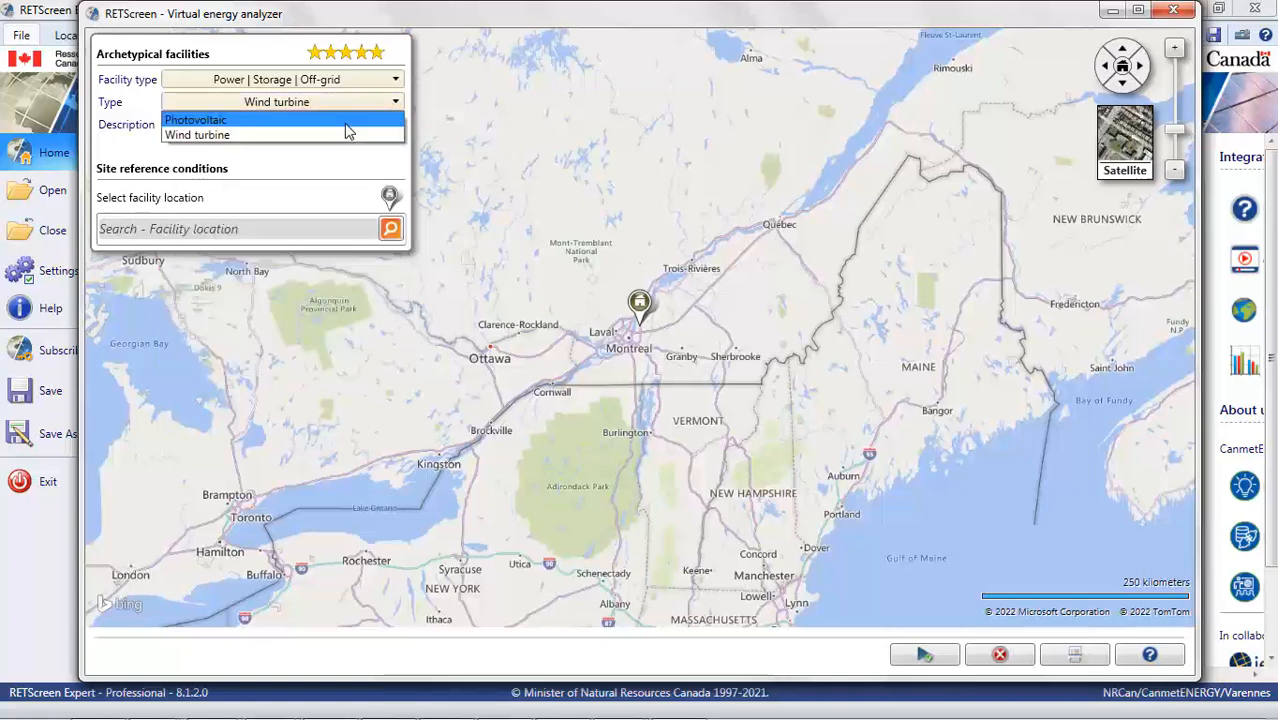
left_click(344, 122)
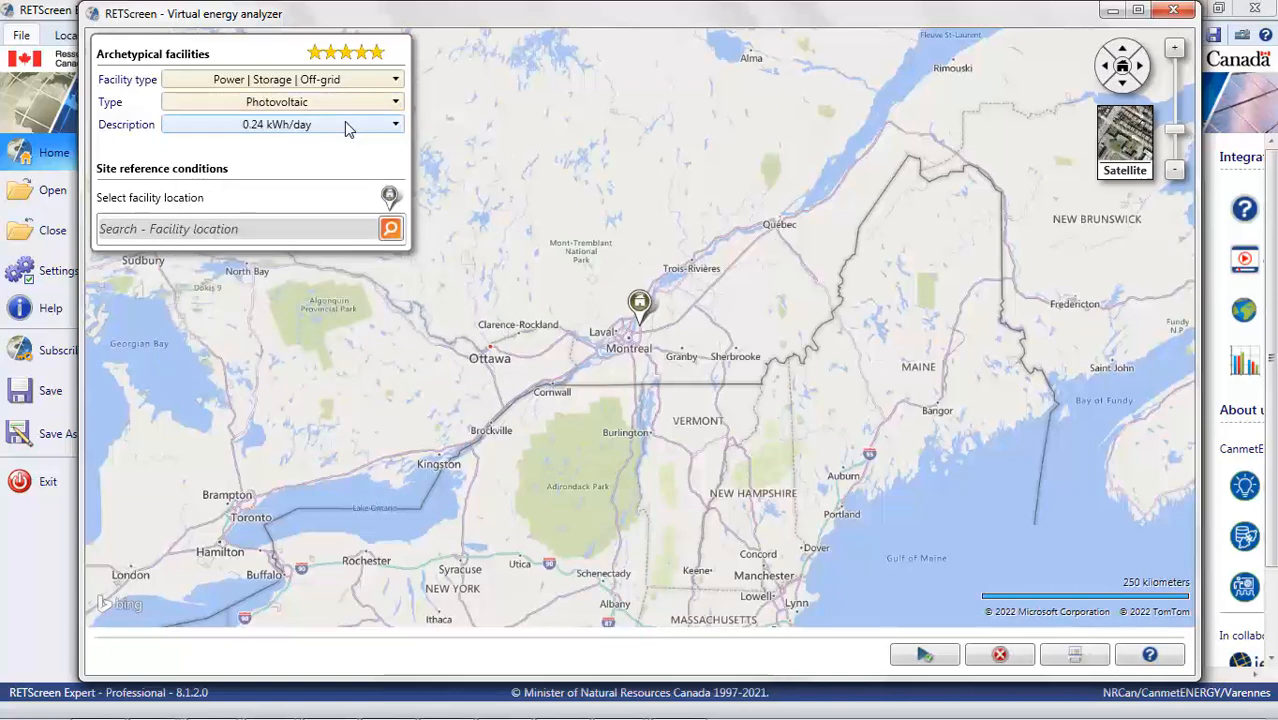
- Set the description to 24 kWh/day under Genset → PV+Battery
left_click(344, 124)
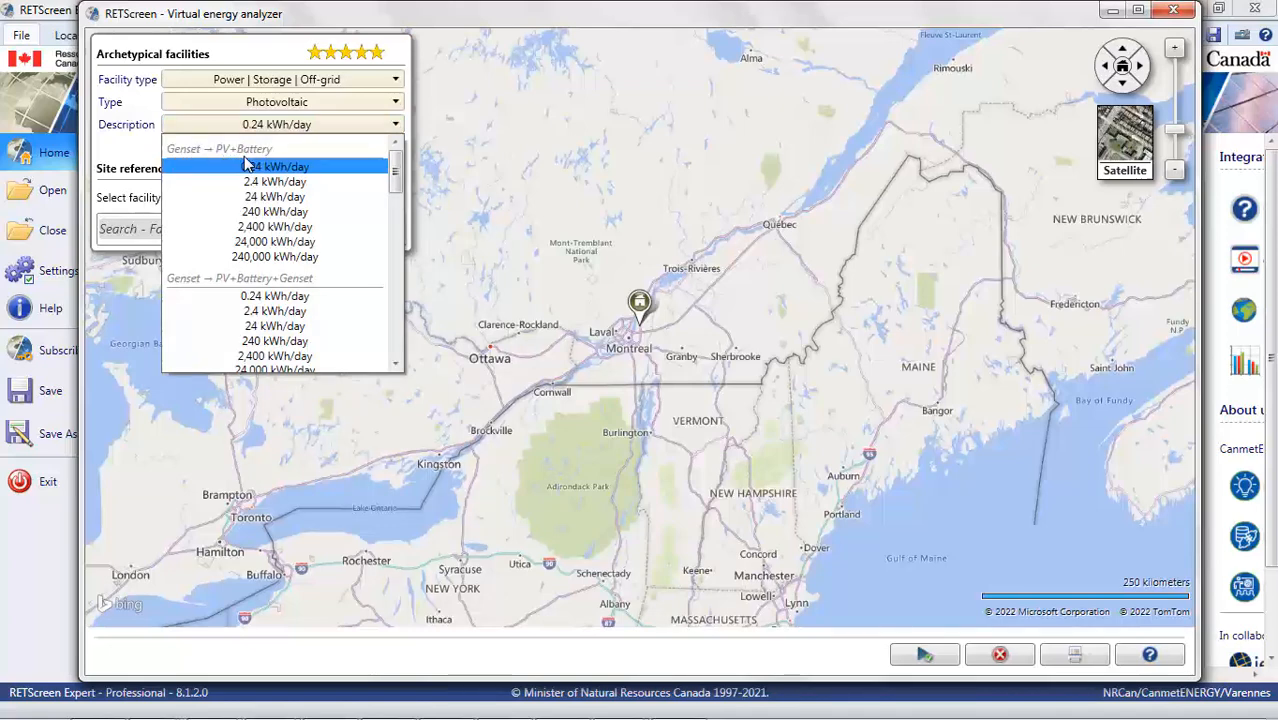
left_click(310, 199)
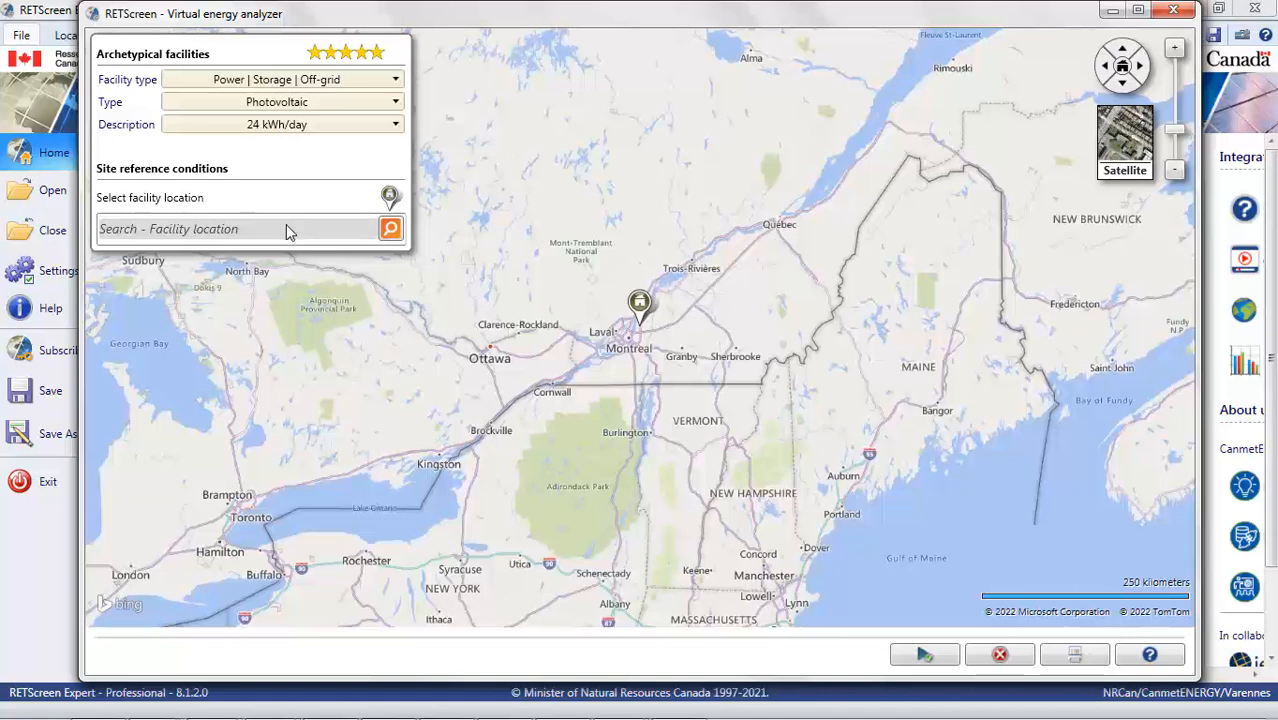
- Search for the facility location Teslin, YT and locate it on the map
left_click(287, 226)
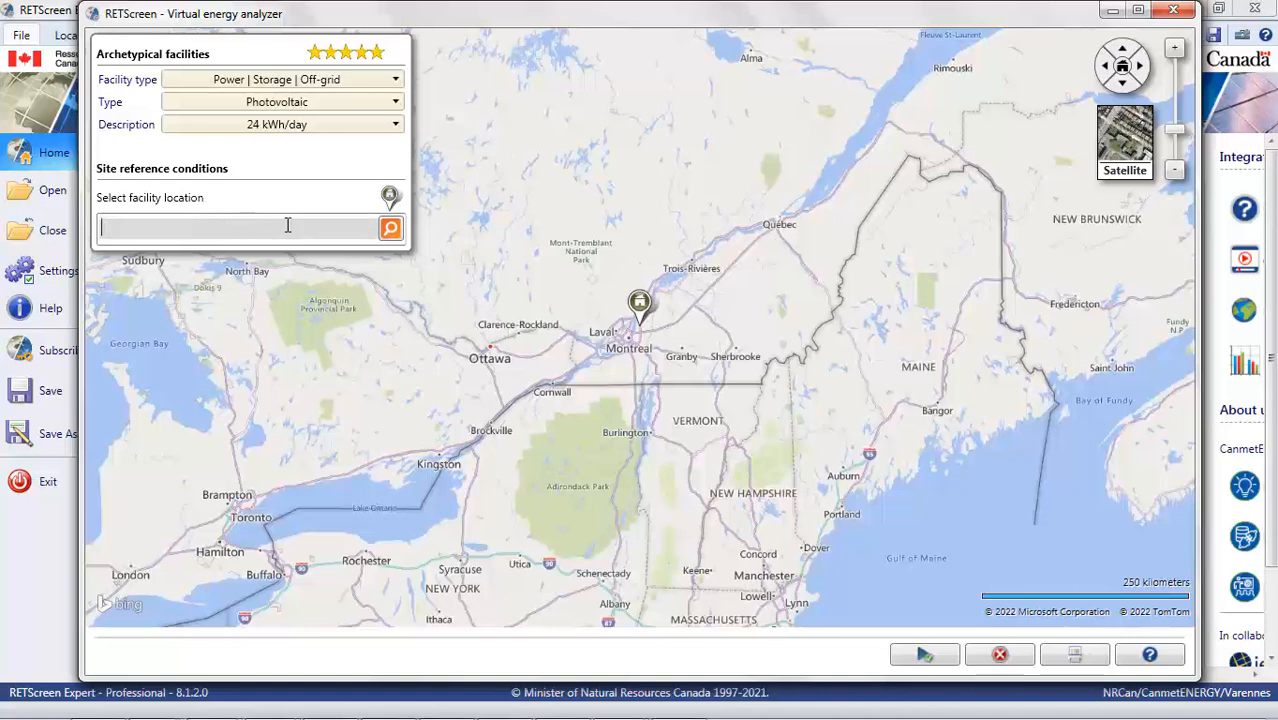
type("Teslin, YT")
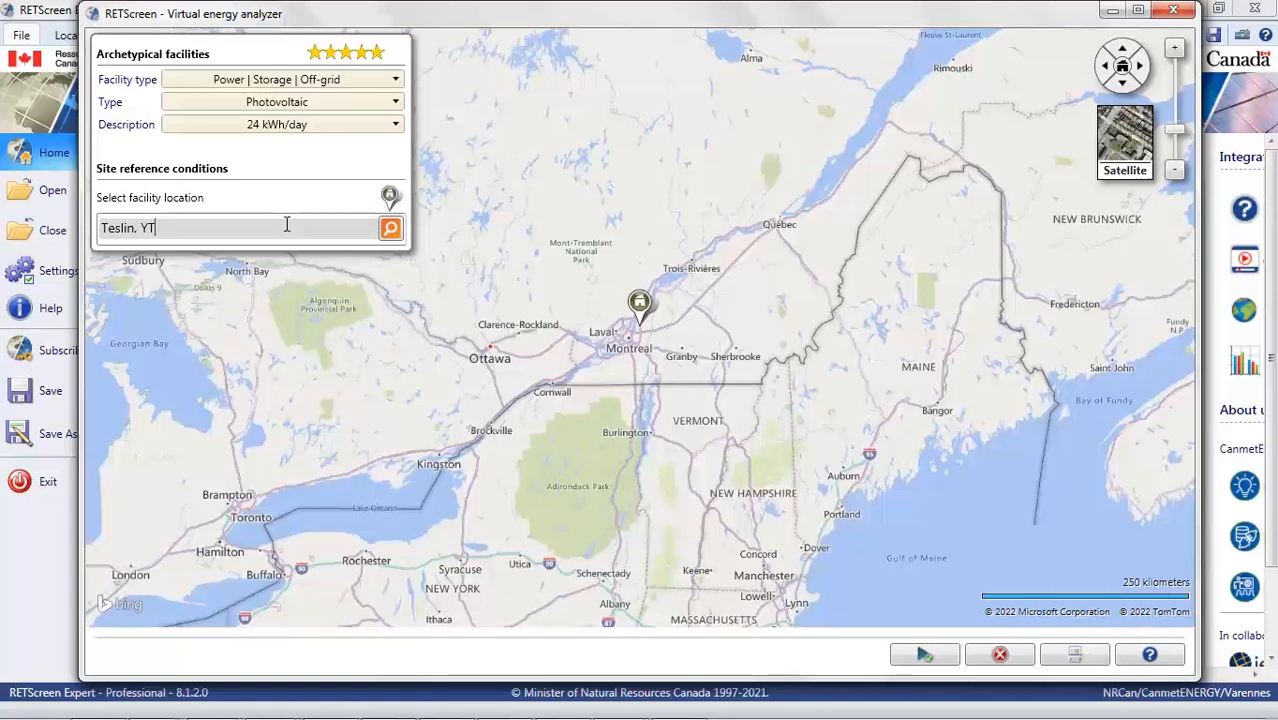
left_click(131, 252)
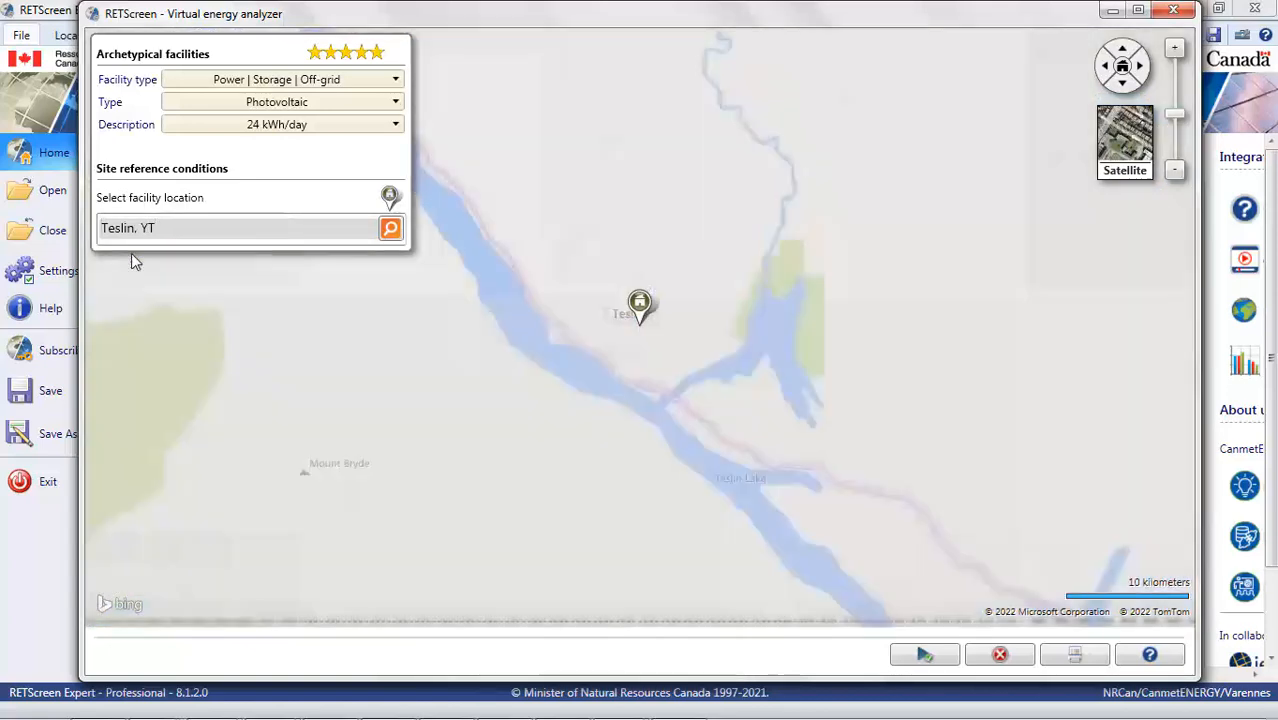
scroll(592, 451, "down", 5)
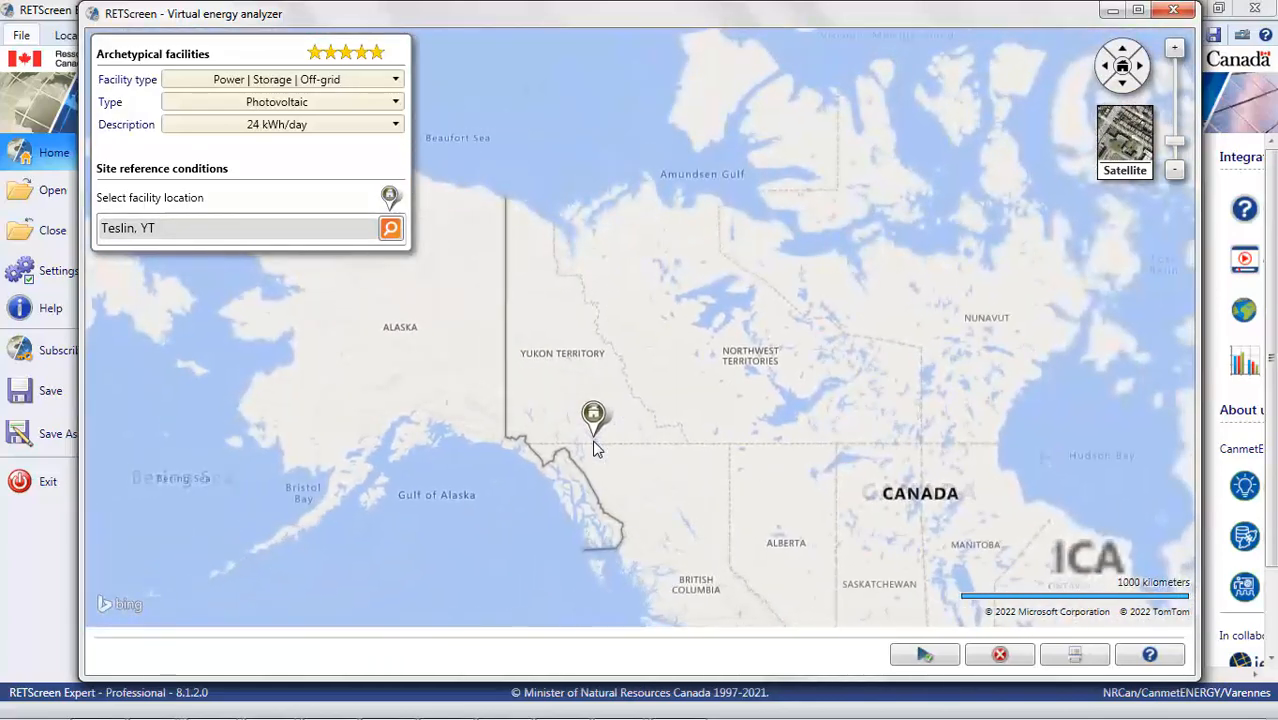
scroll(593, 449, "up", 5)
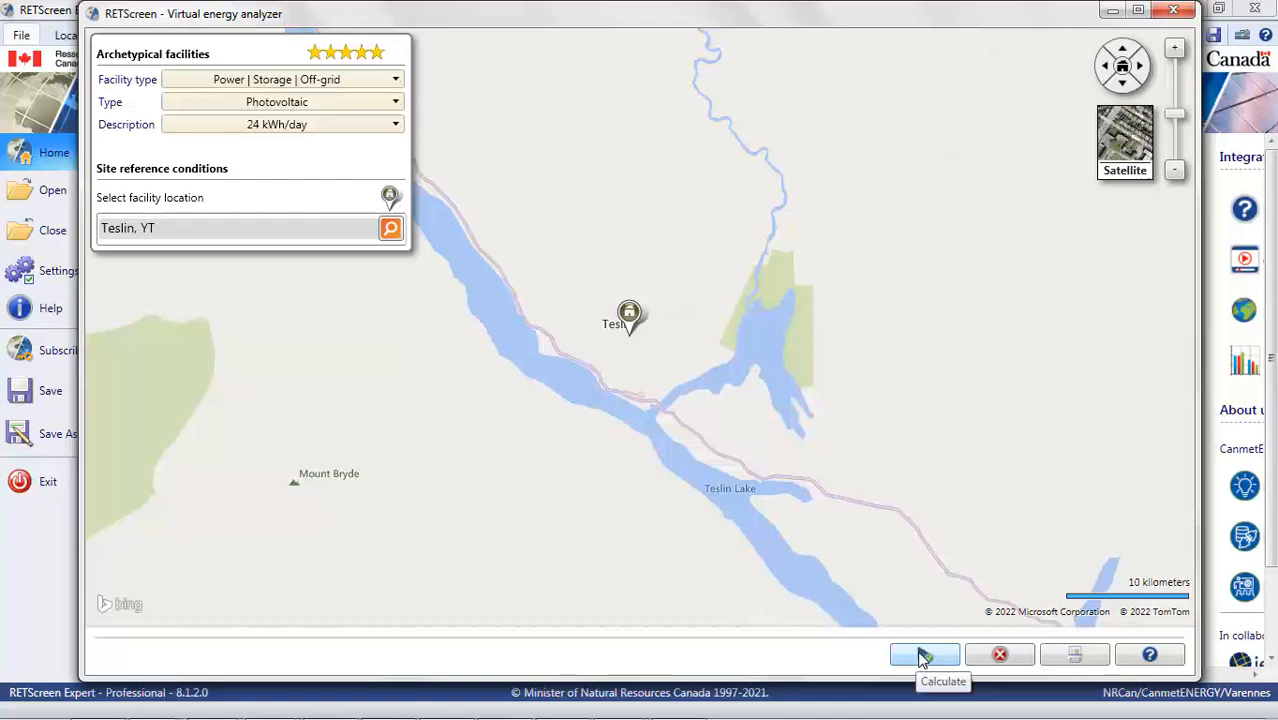
- Calculate the virtual facility to create the project and review its location climate data
left_click(924, 655)
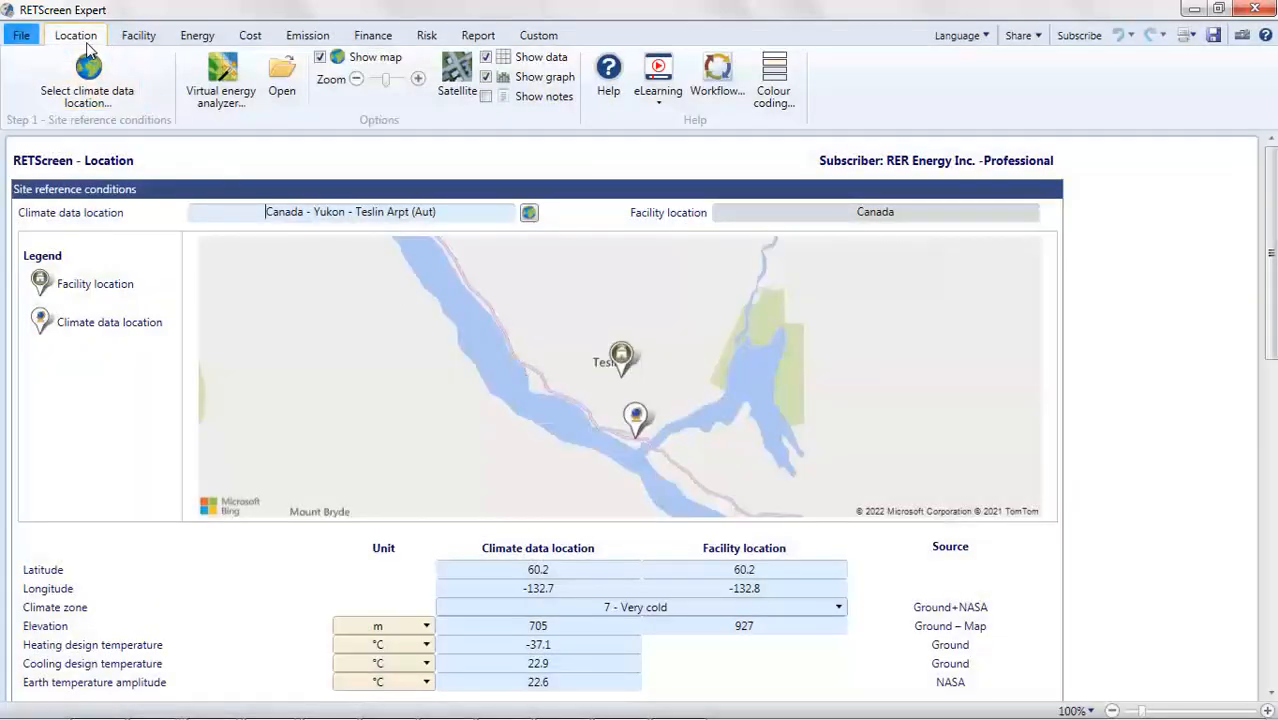
scroll(324, 351, "down", 3)
scroll(324, 351, "down", 10)
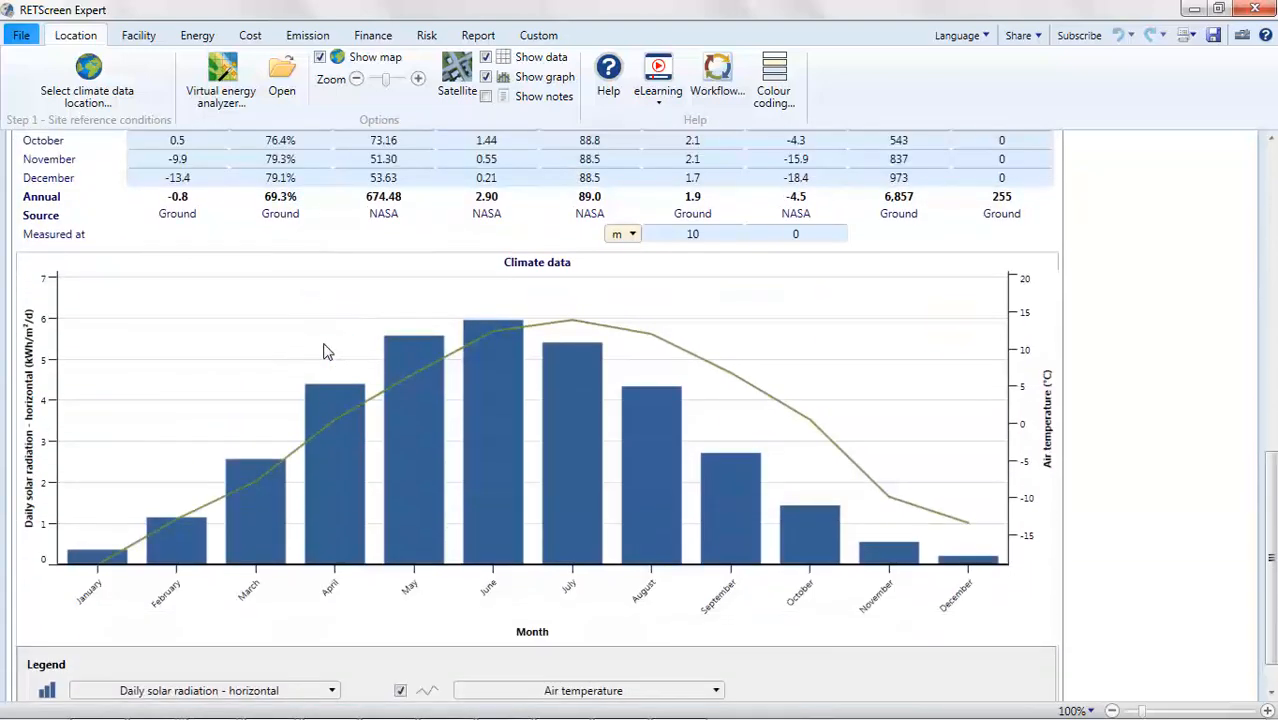
- Review the facility type, type and description options of the off-grid project on the Facility page
scroll(324, 351, "up", 9)
scroll(324, 351, "up", 4)
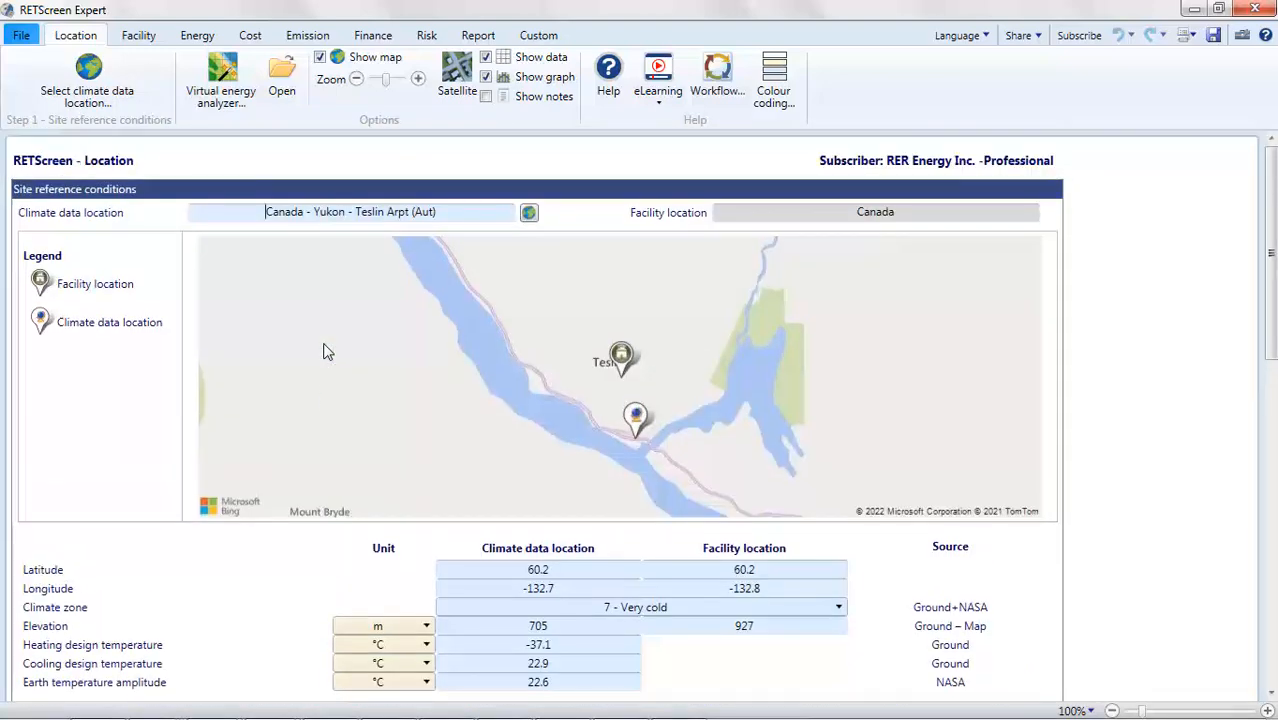
left_click(146, 40)
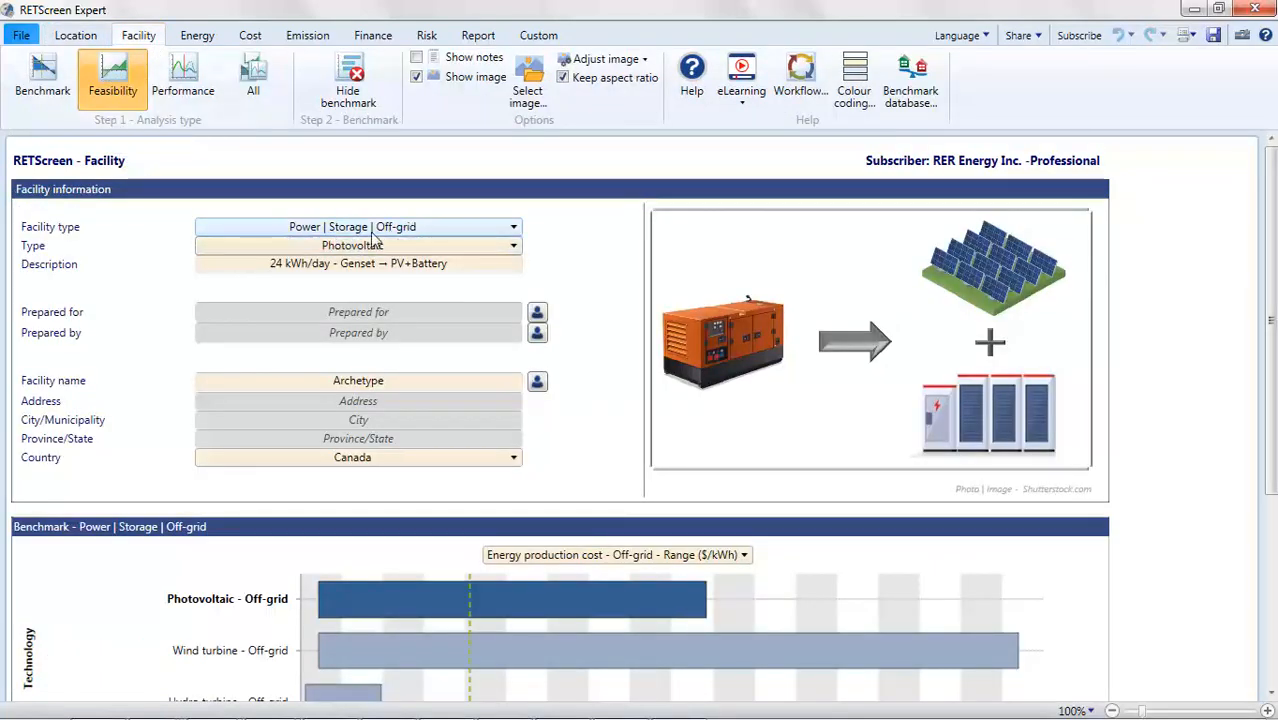
left_click(405, 229)
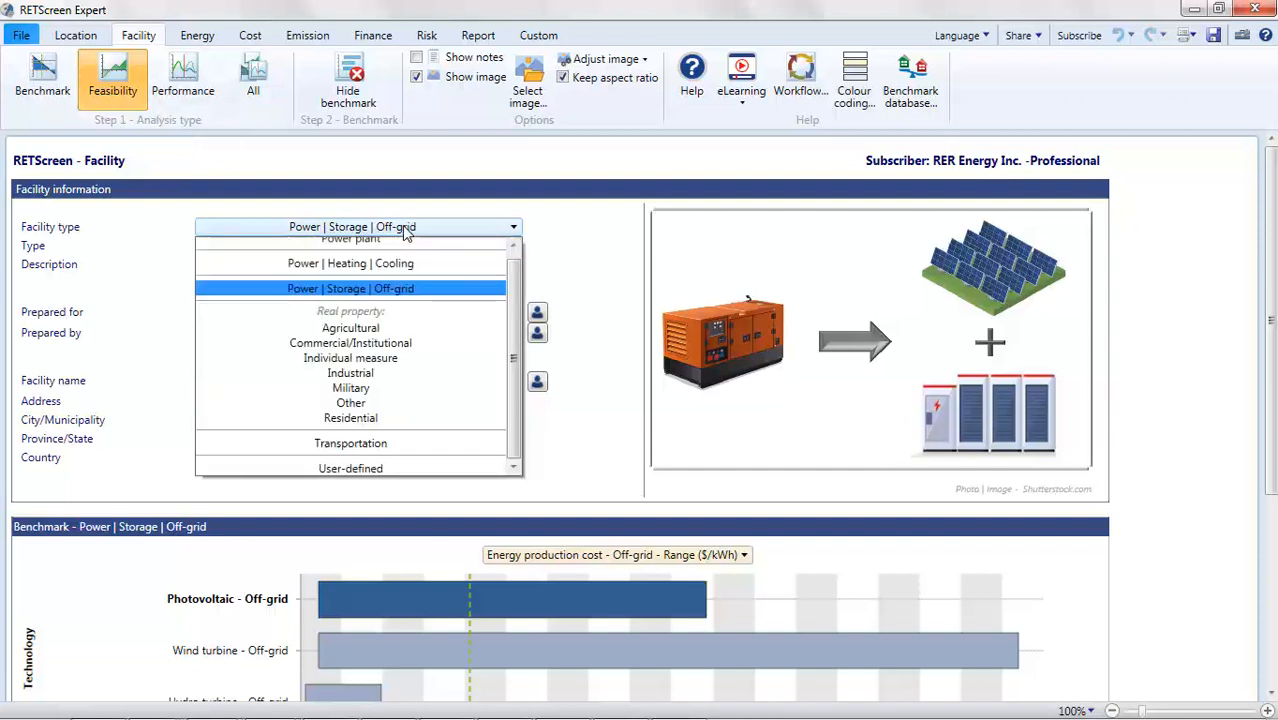
left_click(404, 228)
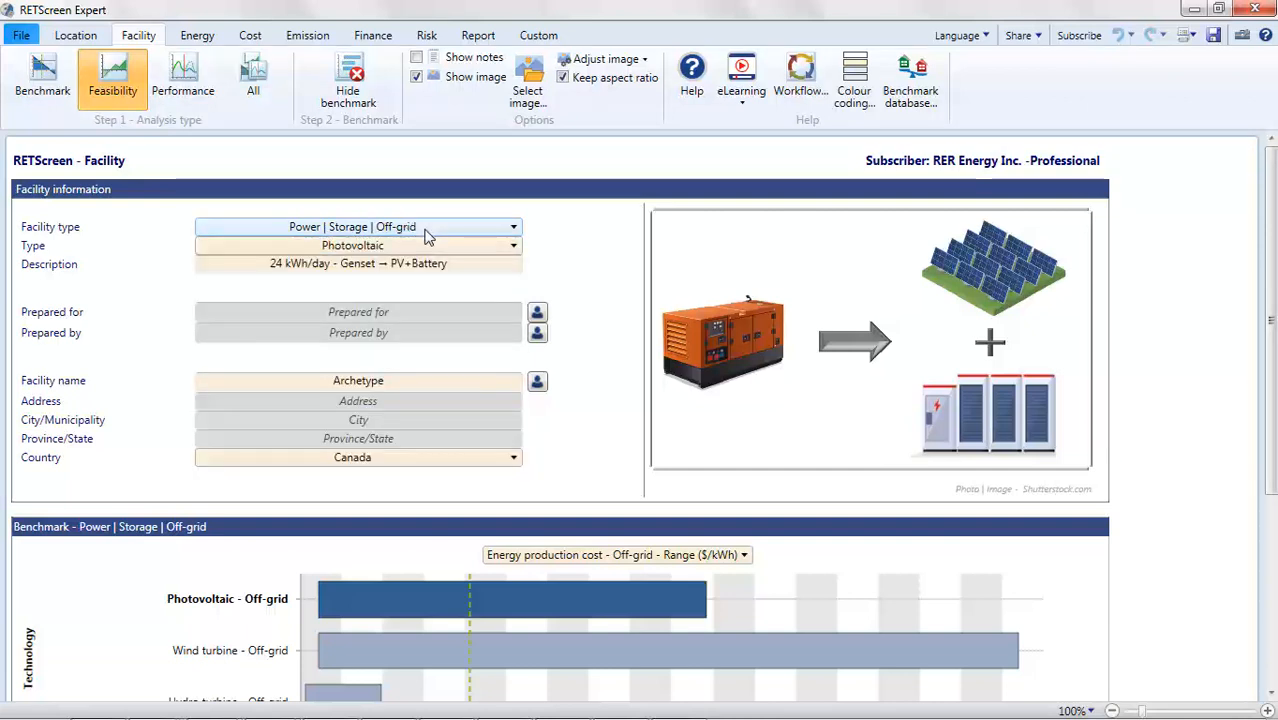
left_click(425, 250)
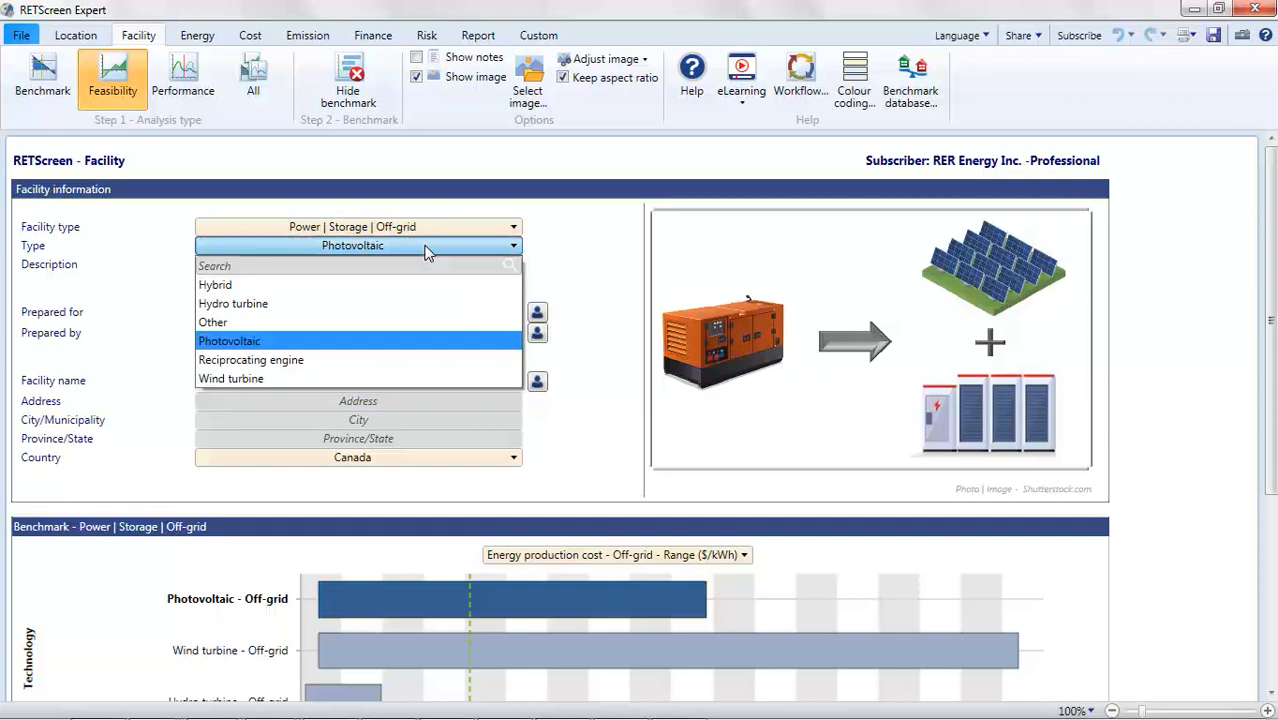
left_click(425, 250)
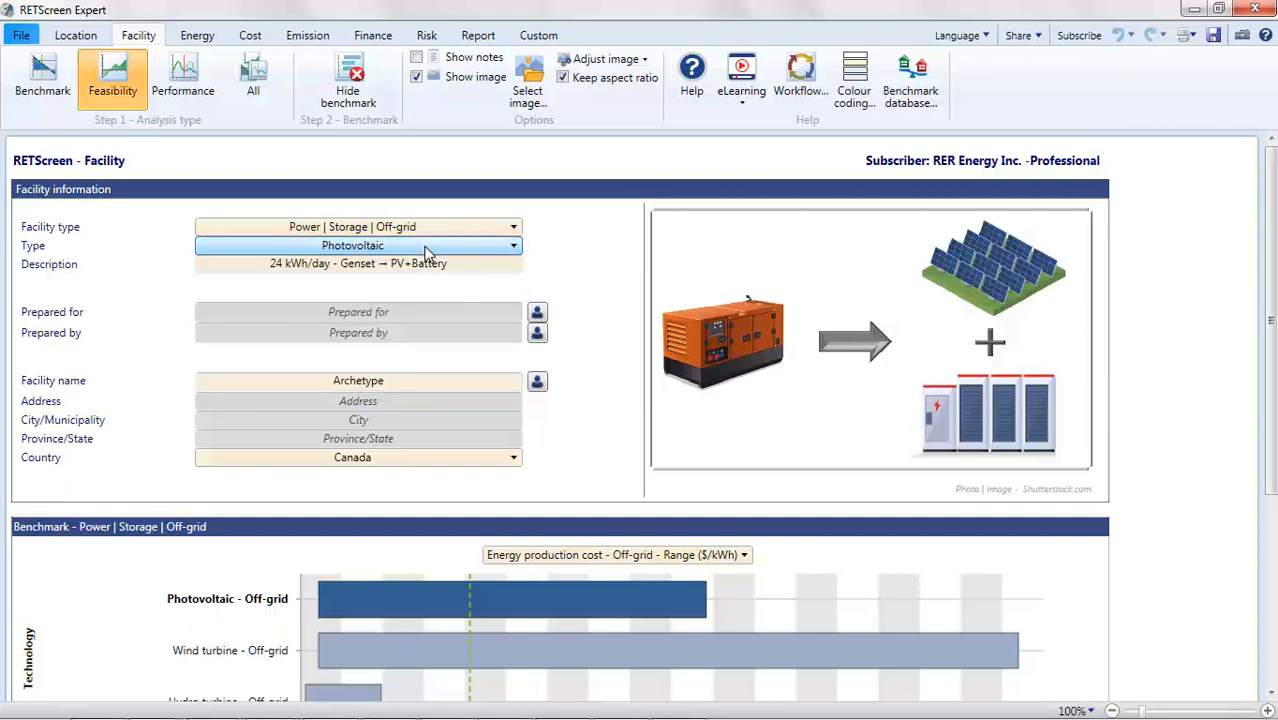
left_click_drag(391, 265, 448, 266)
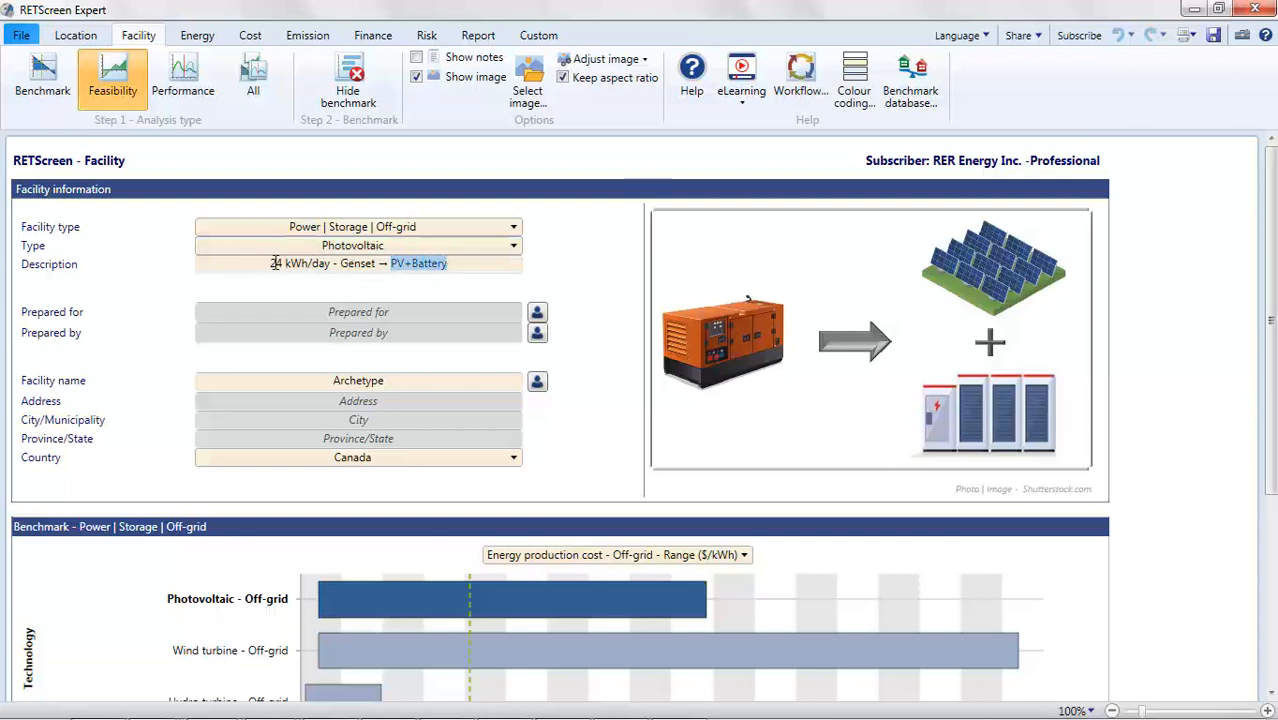
left_click_drag(270, 265, 377, 268)
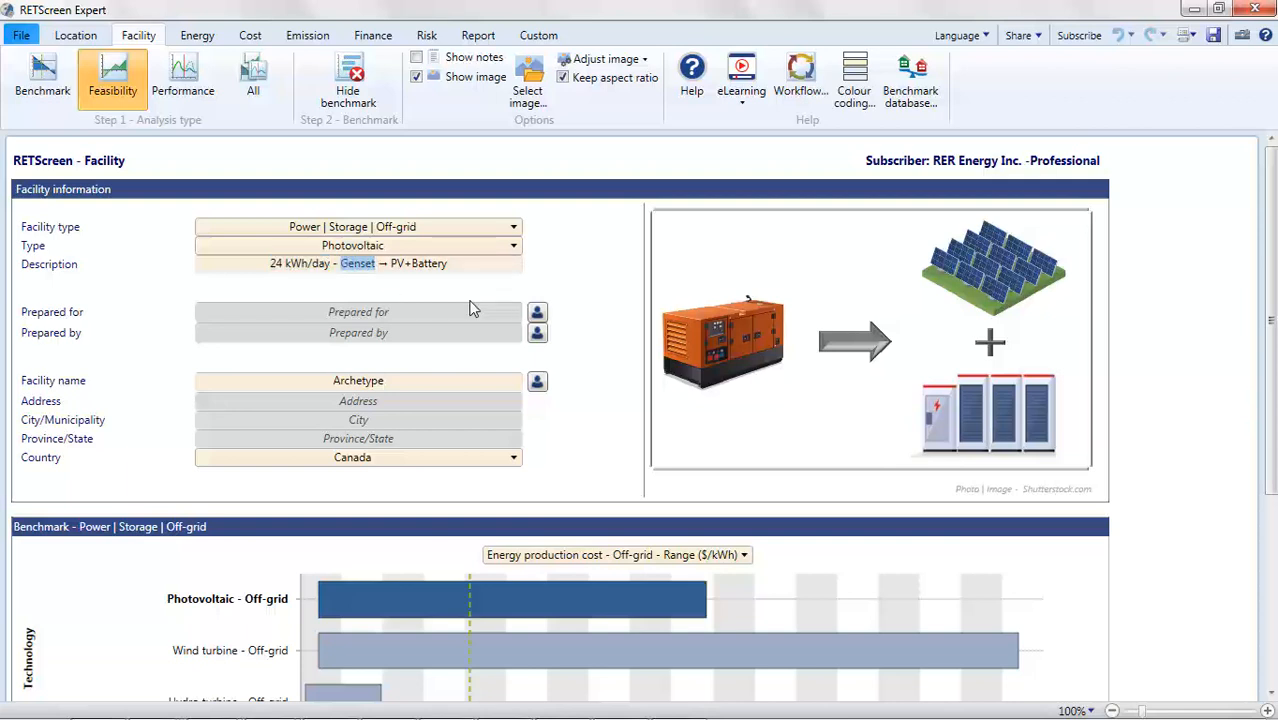
- Set the off-grid energy production cost benchmark to about 2.03 $/kWh
scroll(472, 309, "down", 3)
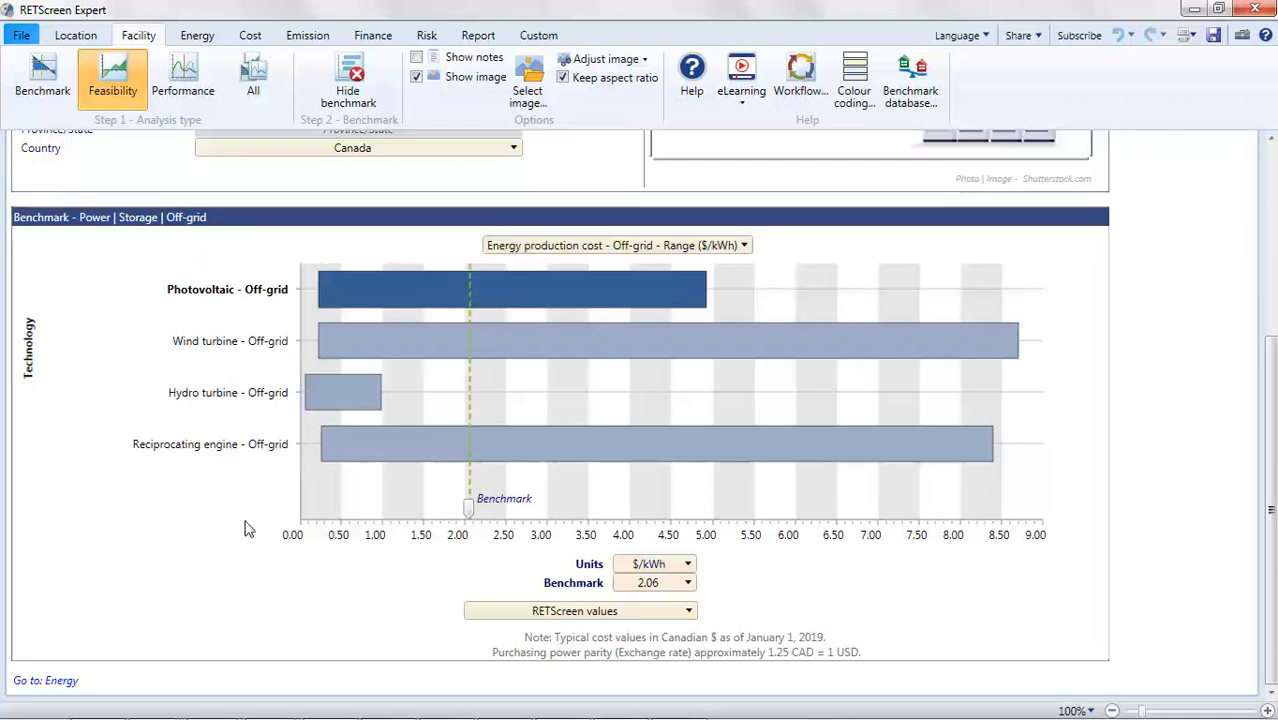
mouse_move(468, 508)
left_mouse_down()
mouse_move(483, 523)
mouse_move(466, 518)
left_mouse_up()
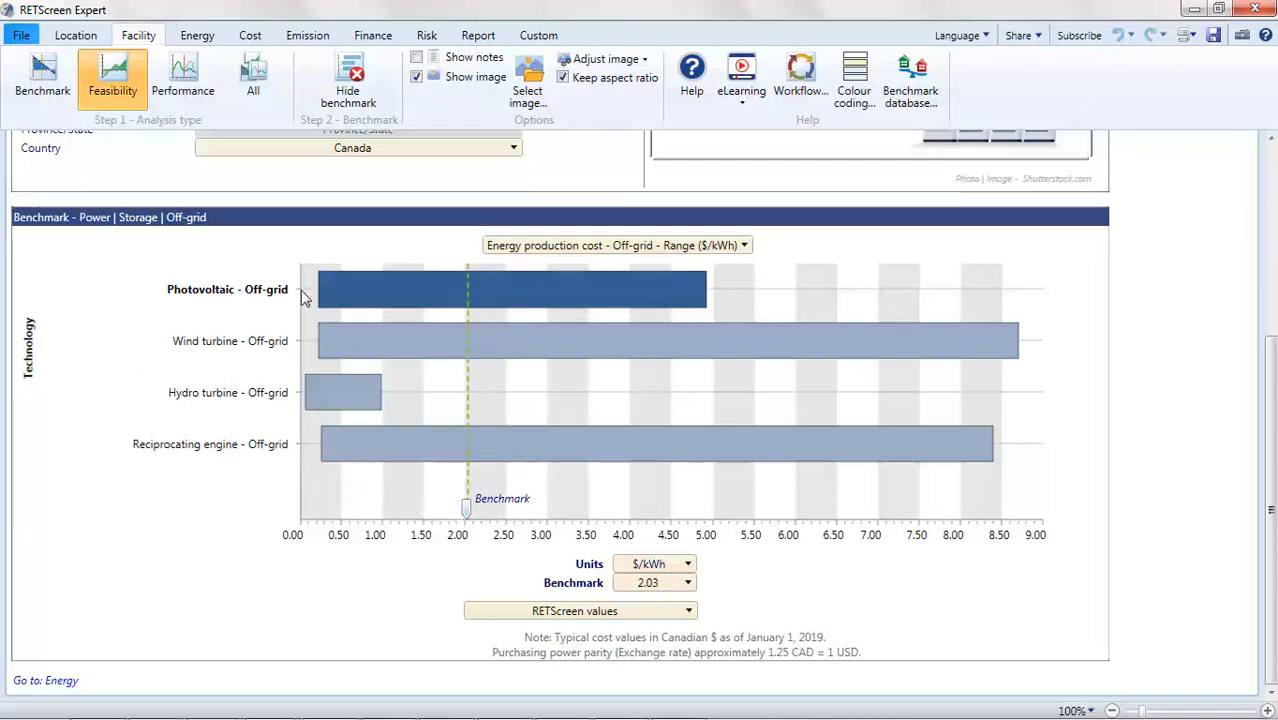
mouse_move(368, 300)
- Open the Energy worksheet and review the archetype notes, fuel rates and base case power system characteristics
left_click(197, 38)
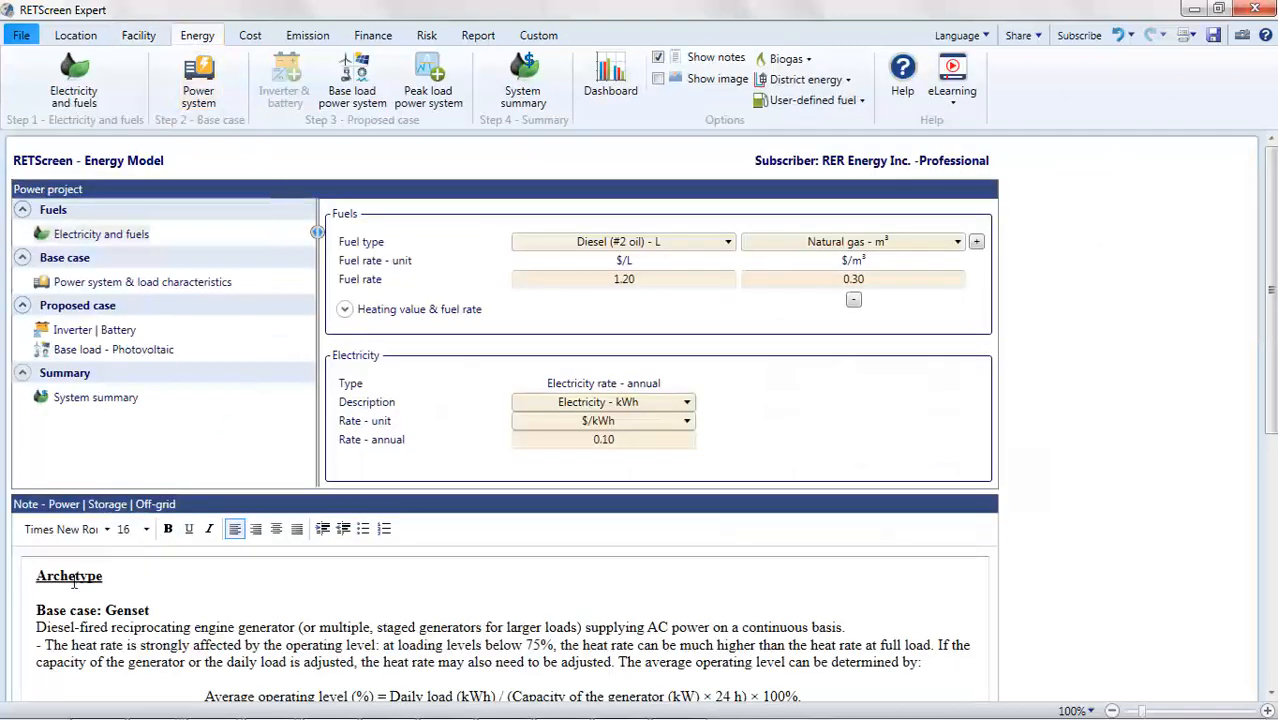
scroll(81, 598, "down", 3)
scroll(81, 598, "down", 3)
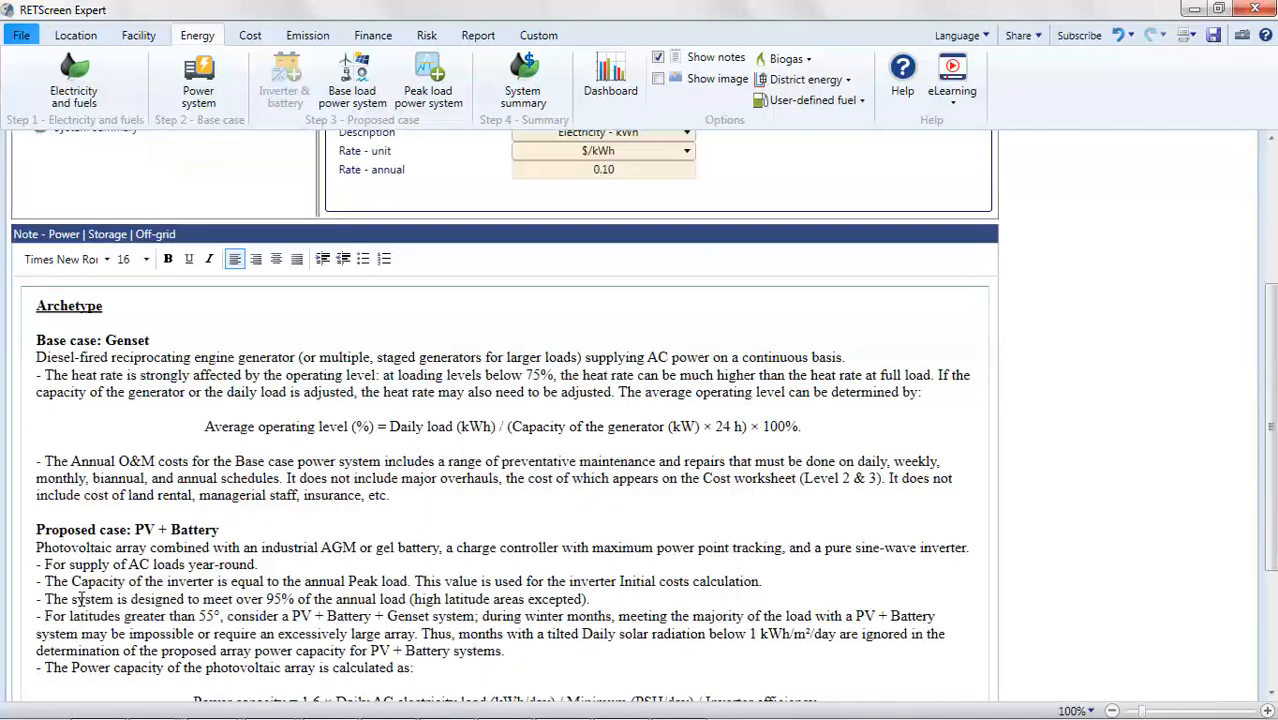
scroll(81, 598, "down", 4)
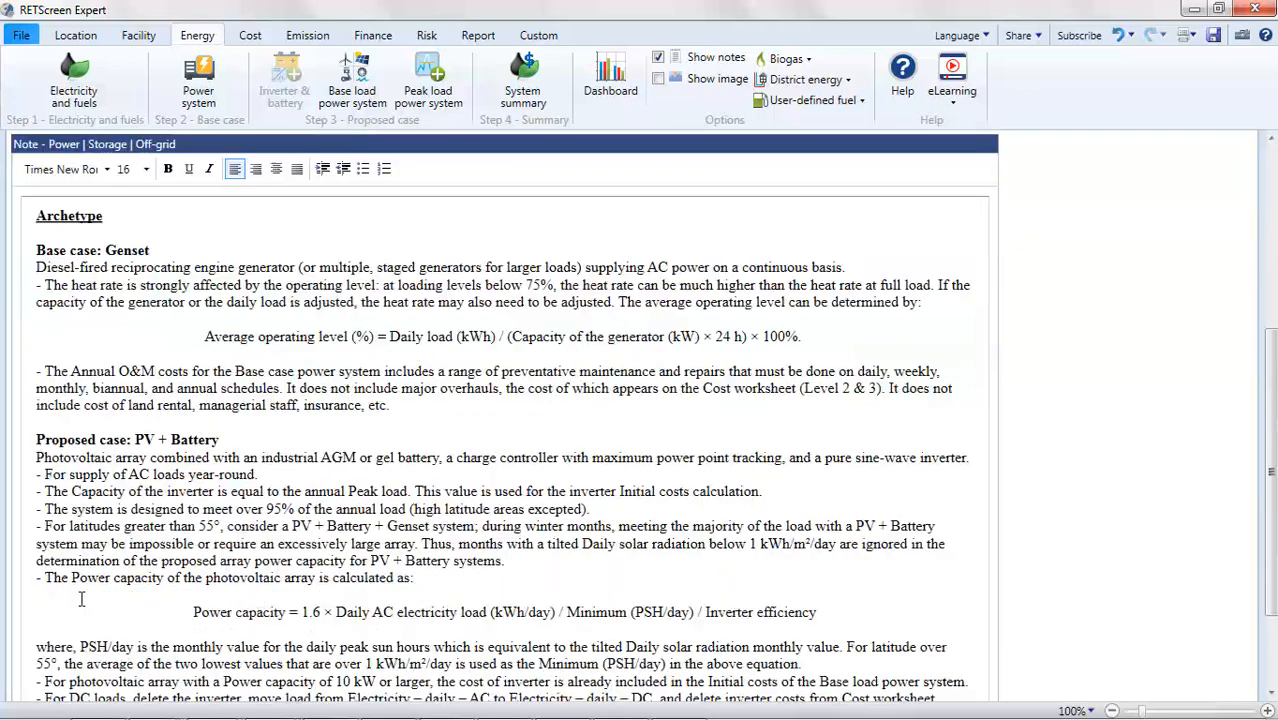
scroll(81, 598, "up", 10)
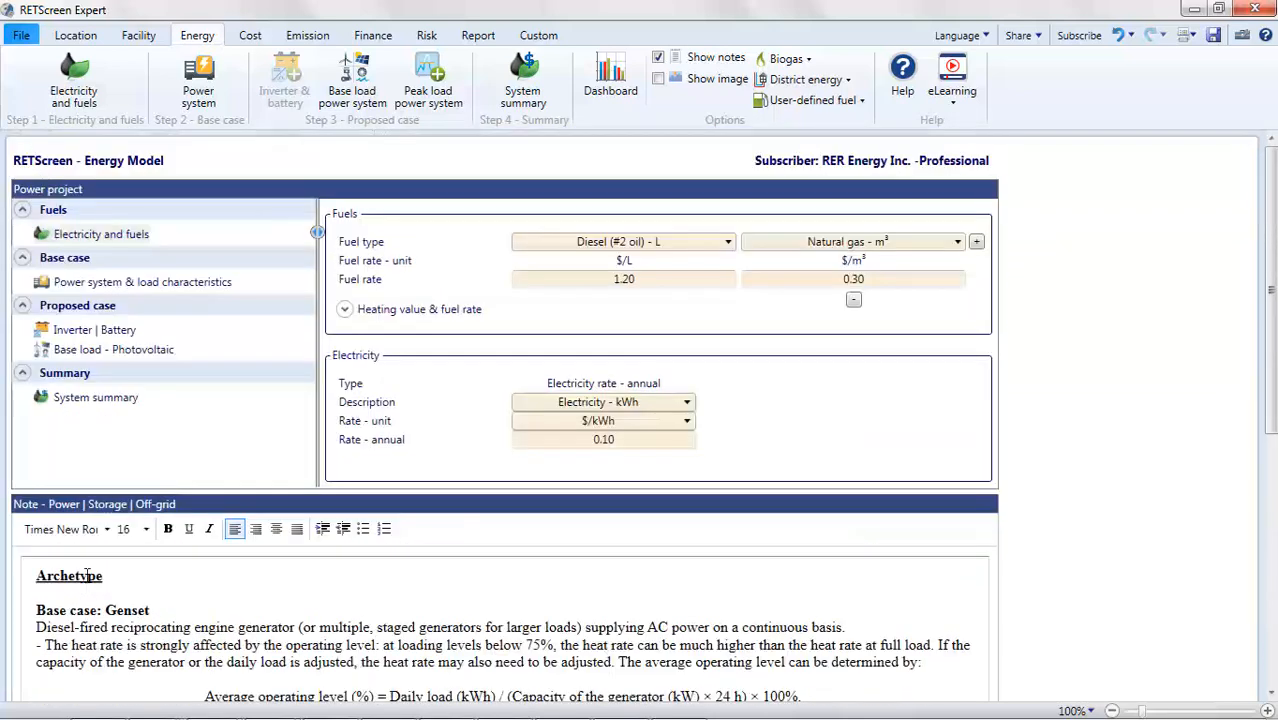
left_click(118, 240)
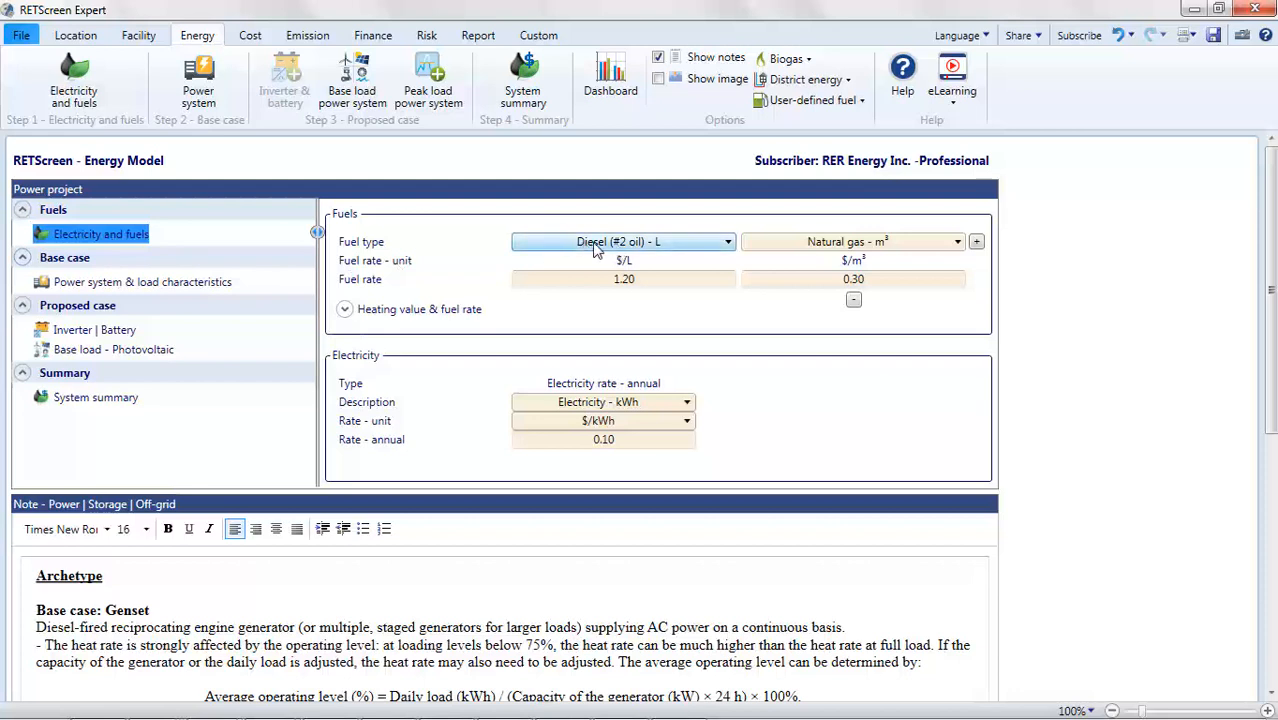
left_click(645, 280)
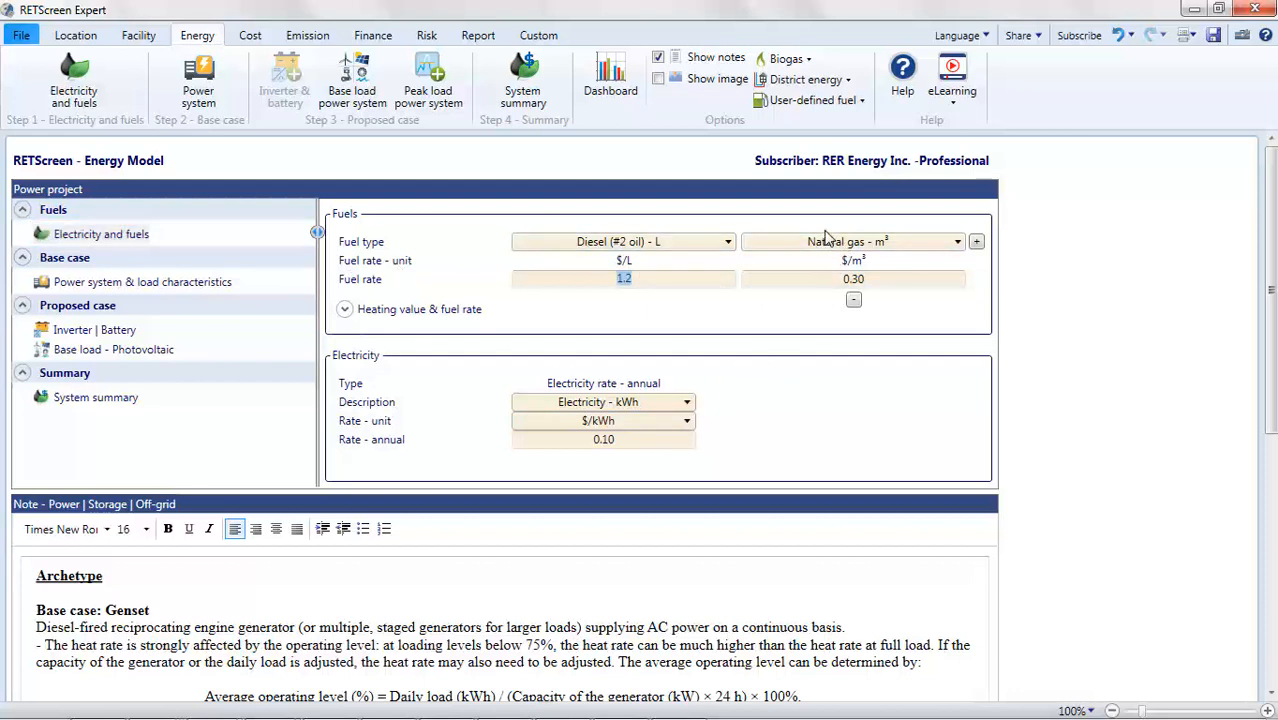
left_click(692, 308)
left_click(99, 285)
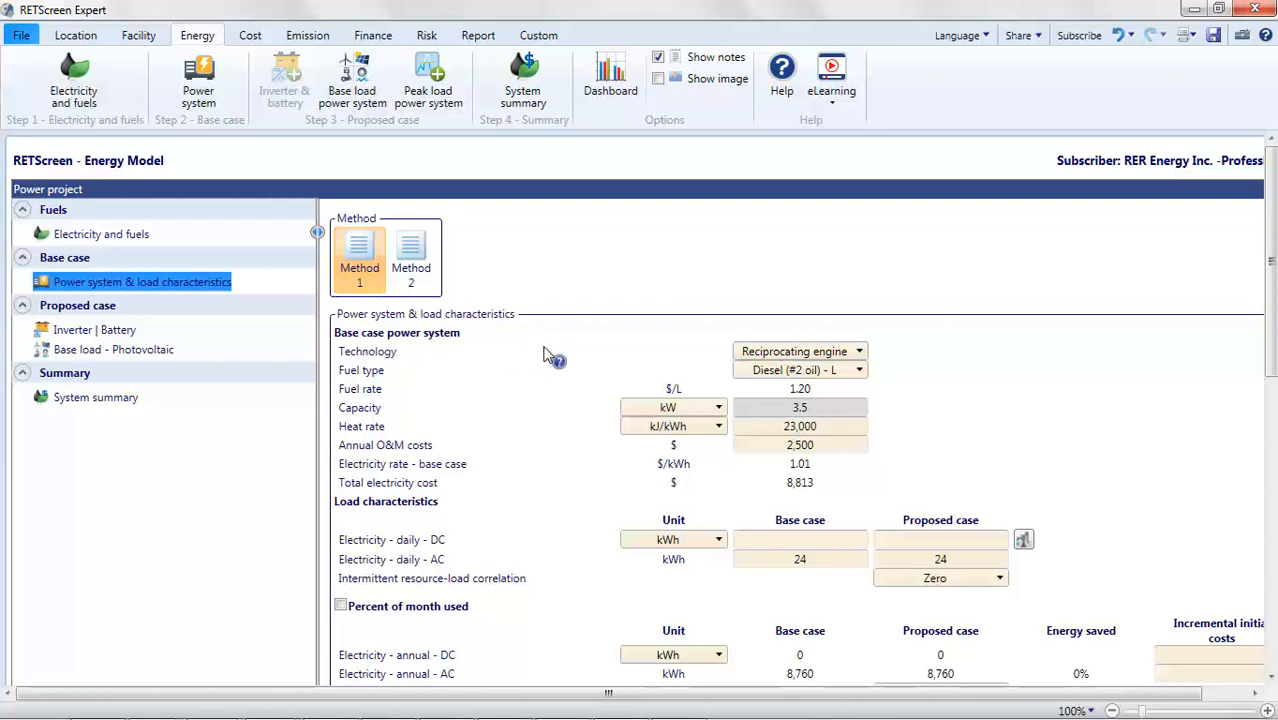
scroll(551, 355, "down", 3)
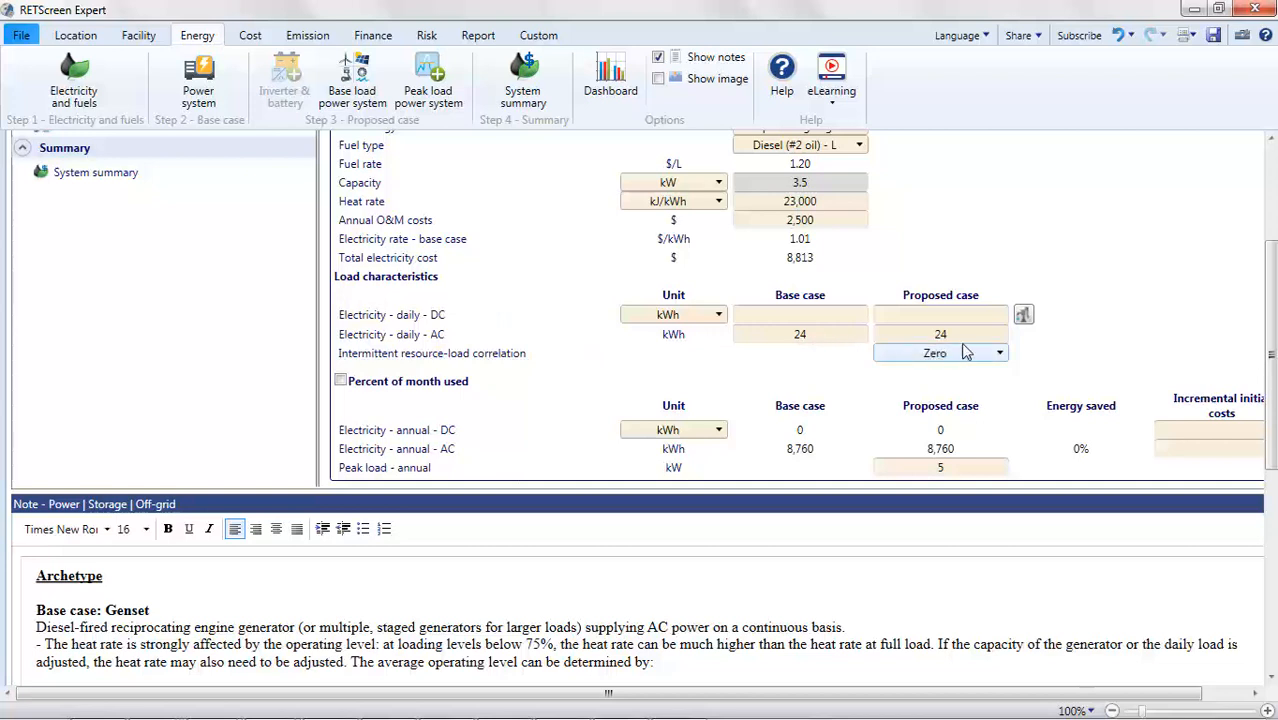
- Try setting the base case daily AC electricity load to 18 kWh, then undo the change
left_click(825, 338)
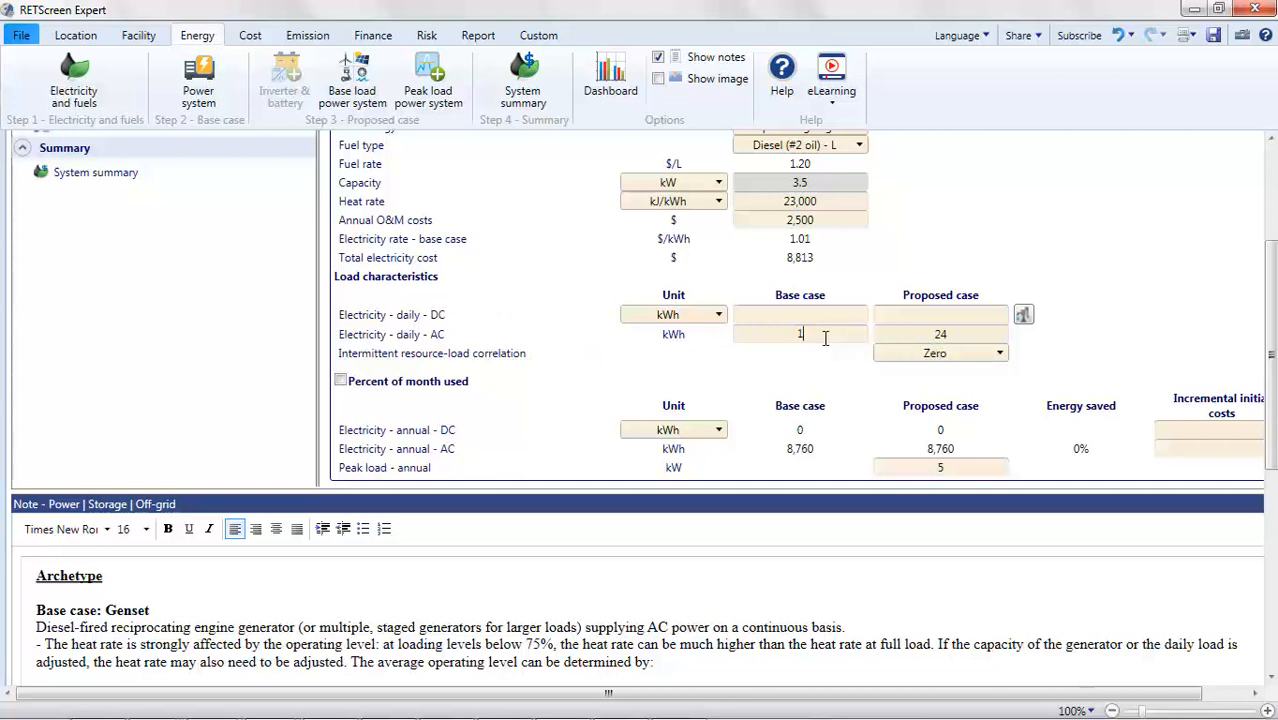
left_click(806, 373)
left_click(802, 366)
left_click(1120, 42)
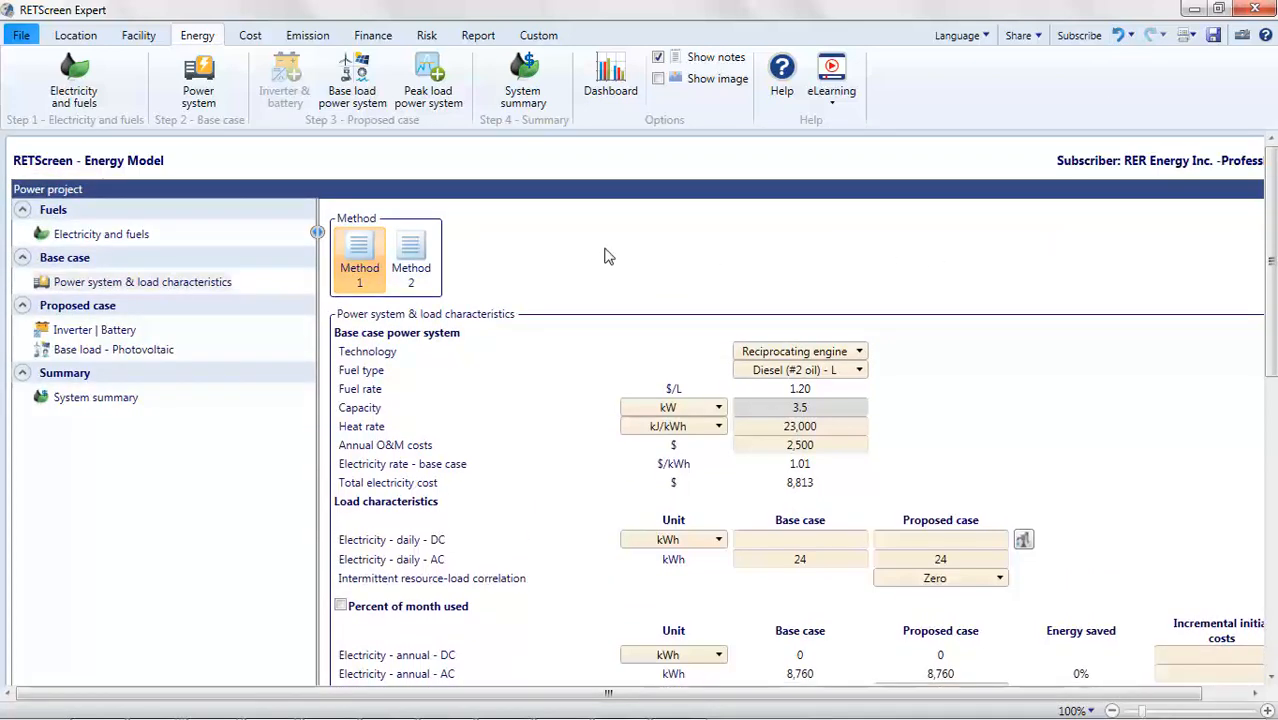
- Compare the Method 2 load characteristics layout, then return to Method 1
left_click(428, 258)
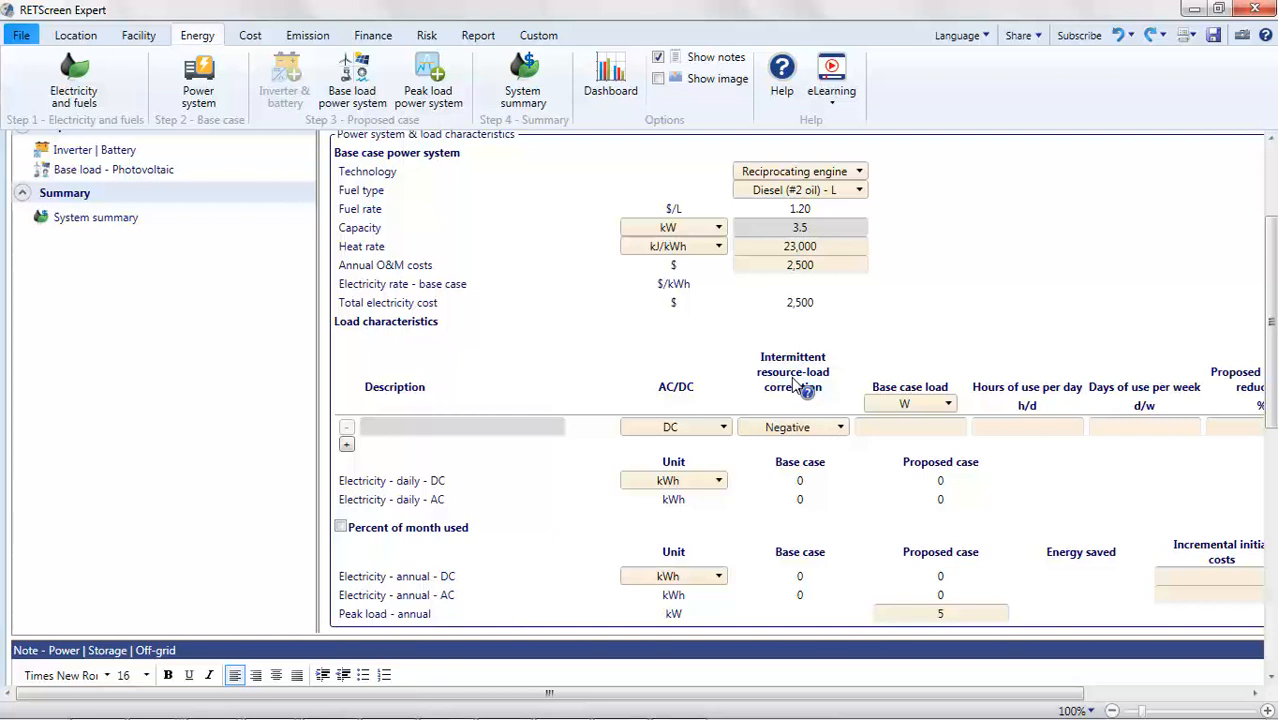
scroll(644, 364, "up", 4)
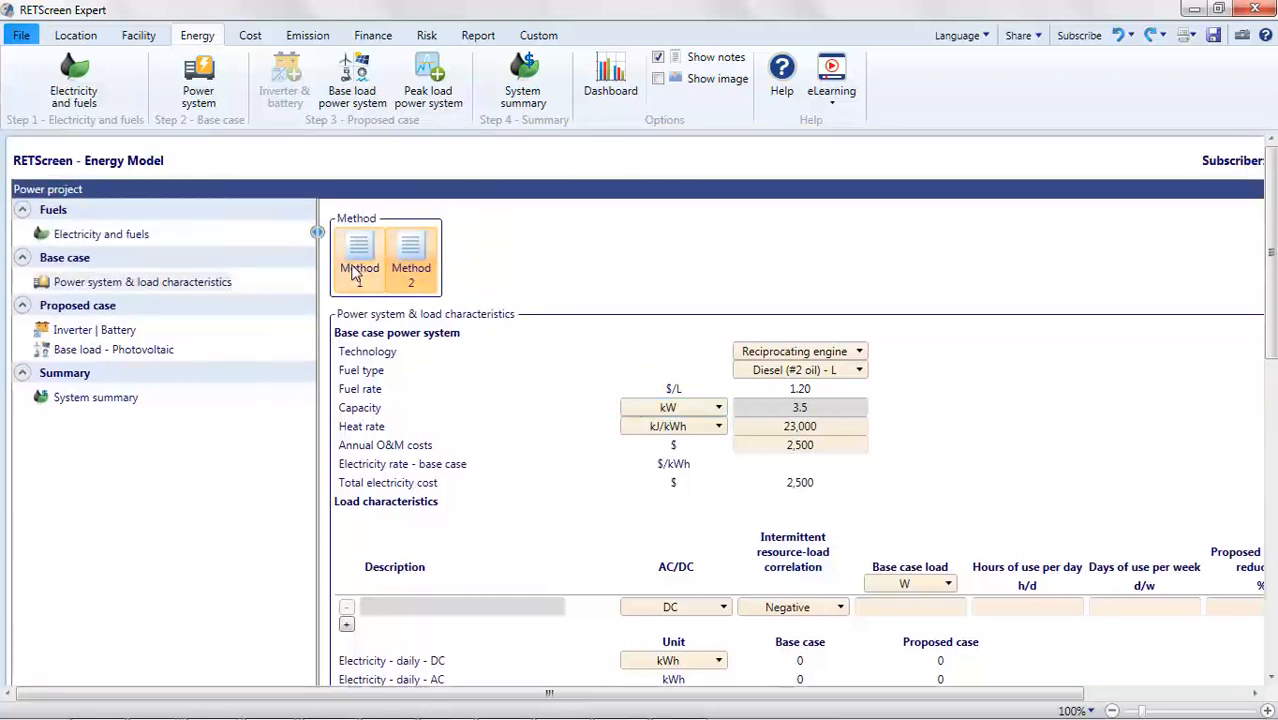
left_click(355, 272)
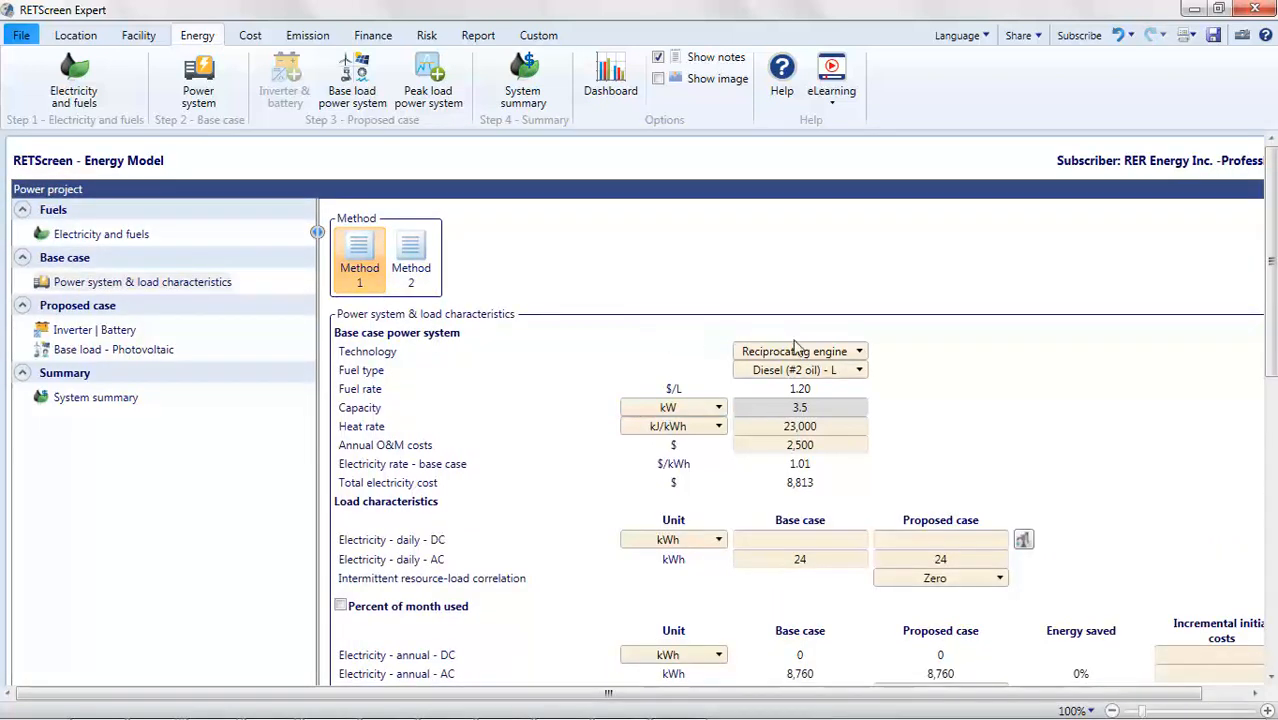
- Review the inverter, battery and photovoltaic base load settings, including the azimuth help topic and its example
mouse_move(1272, 312)
left_mouse_down()
mouse_move(1272, 351)
mouse_move(1274, 333)
left_mouse_up()
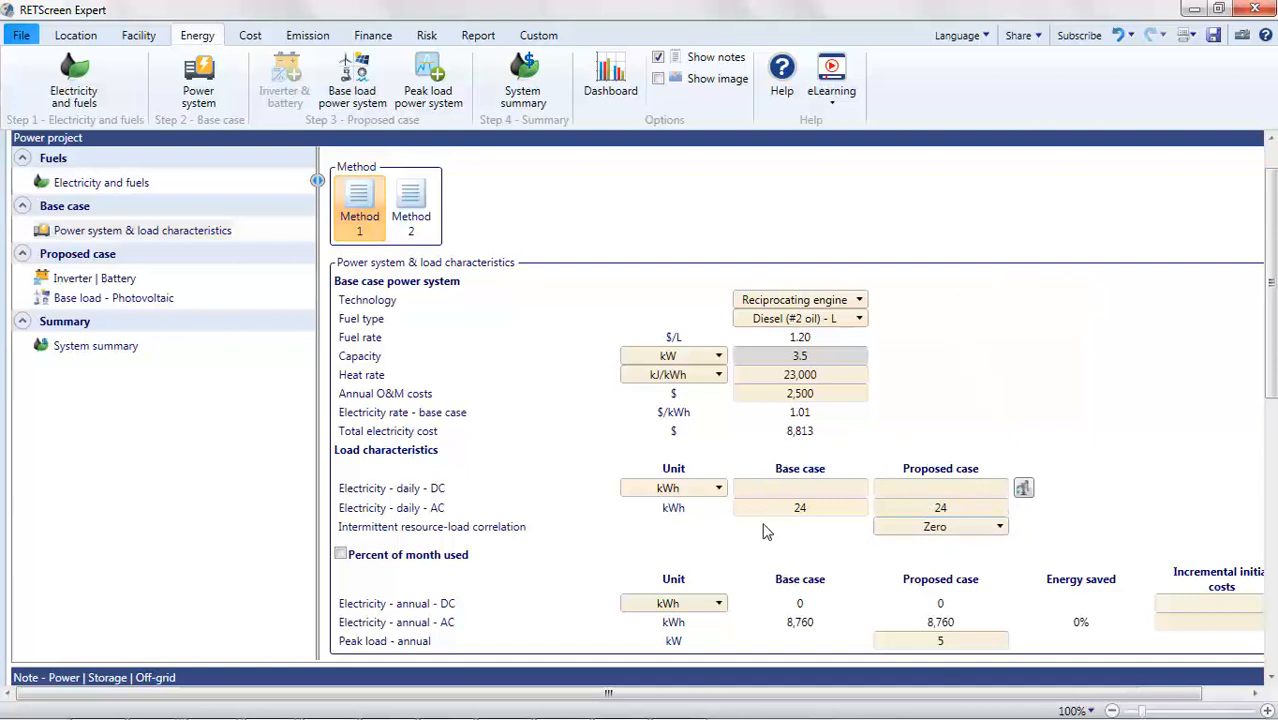
left_click(82, 281)
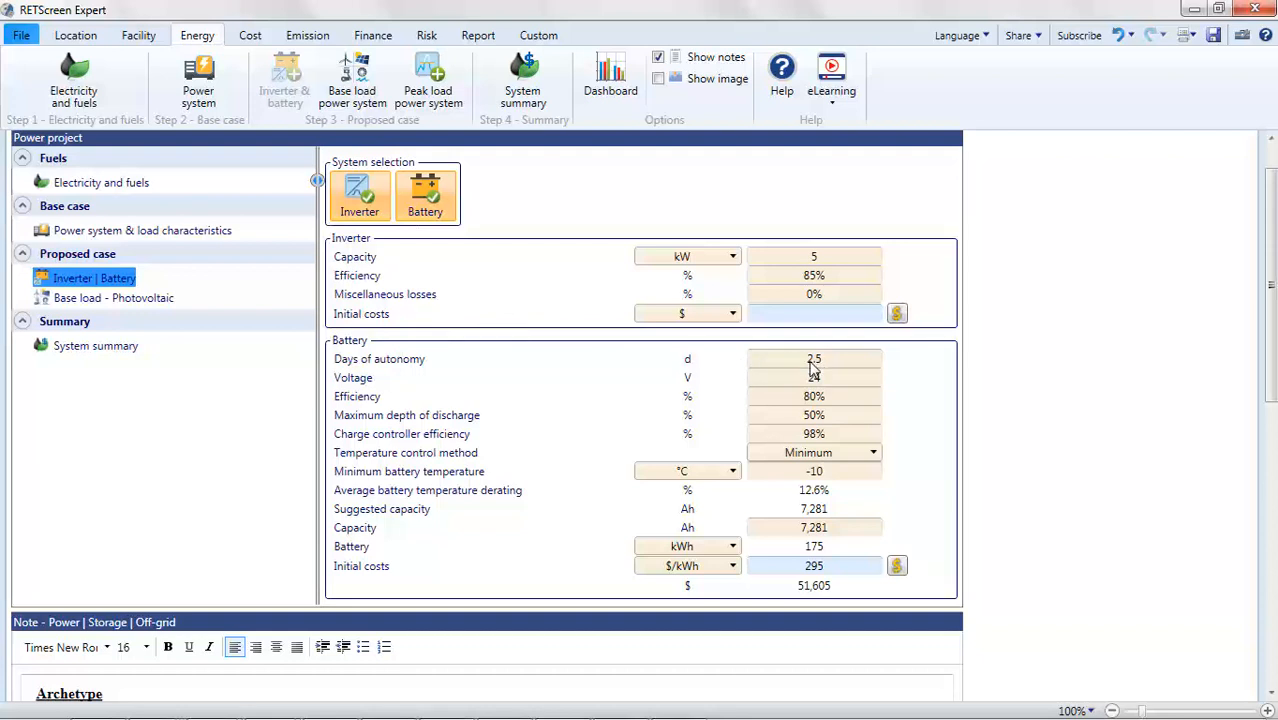
left_click(137, 300)
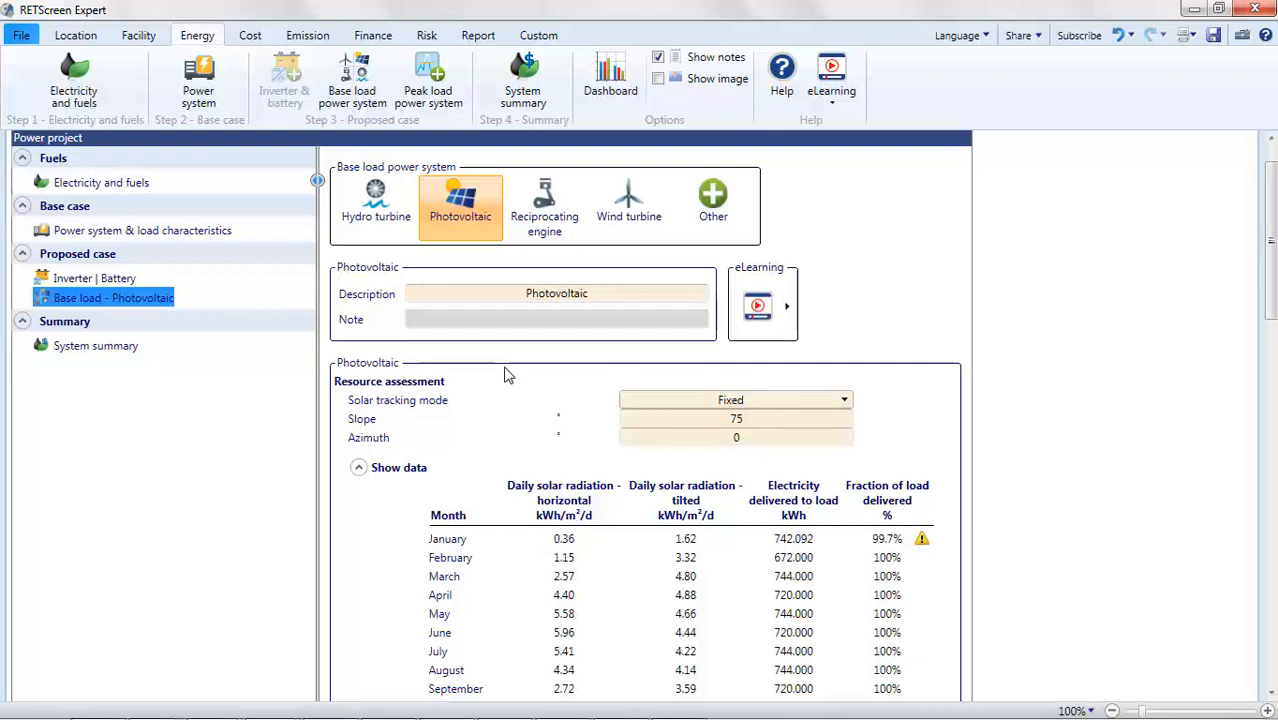
left_click(377, 446)
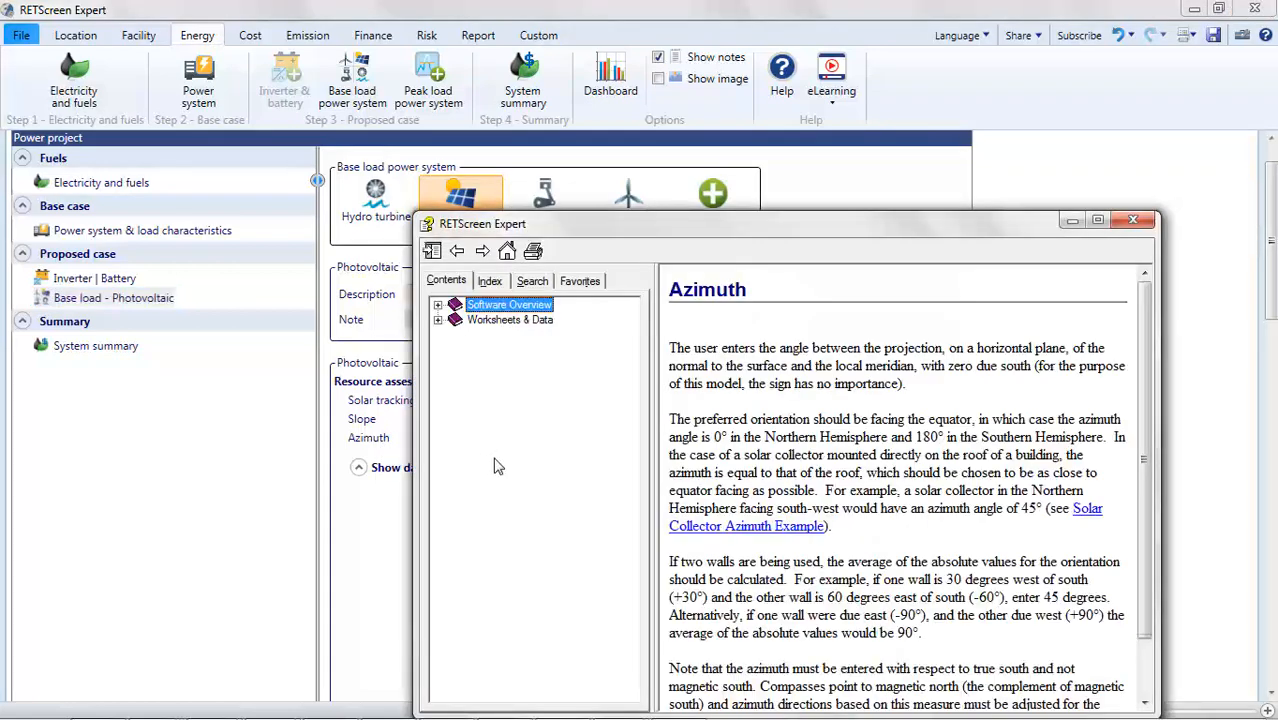
left_click(718, 530)
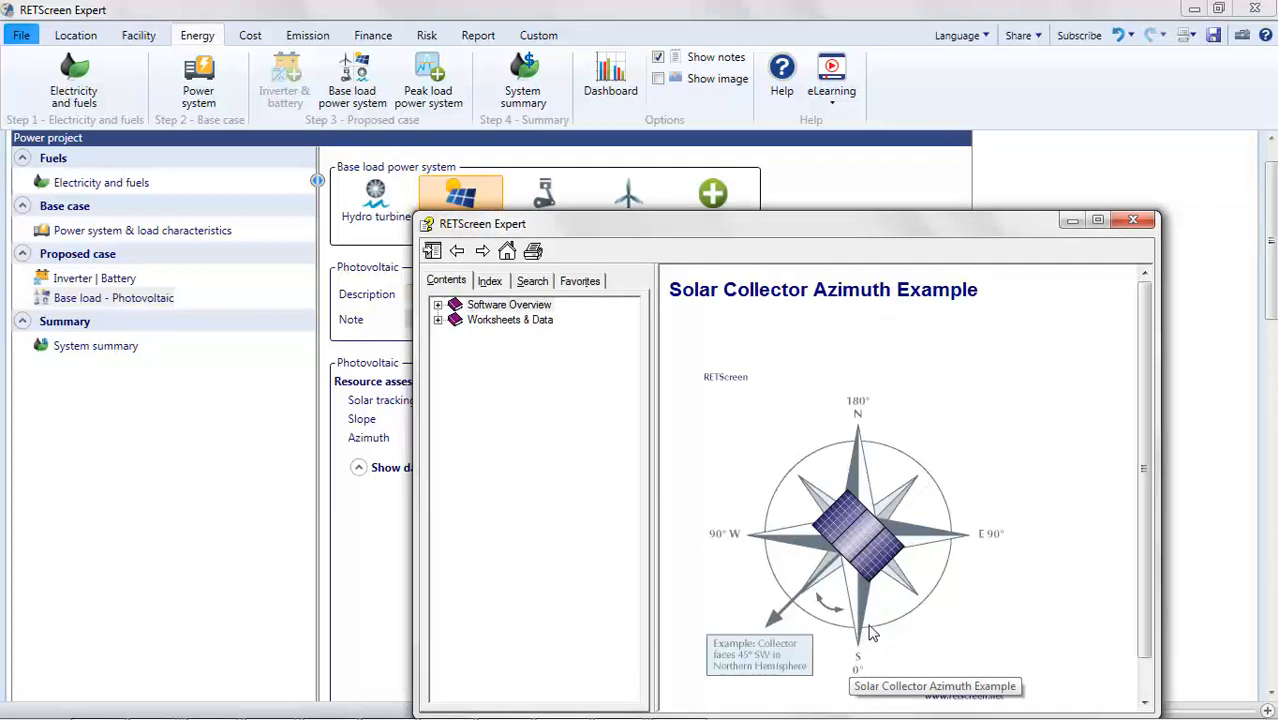
left_click(1131, 220)
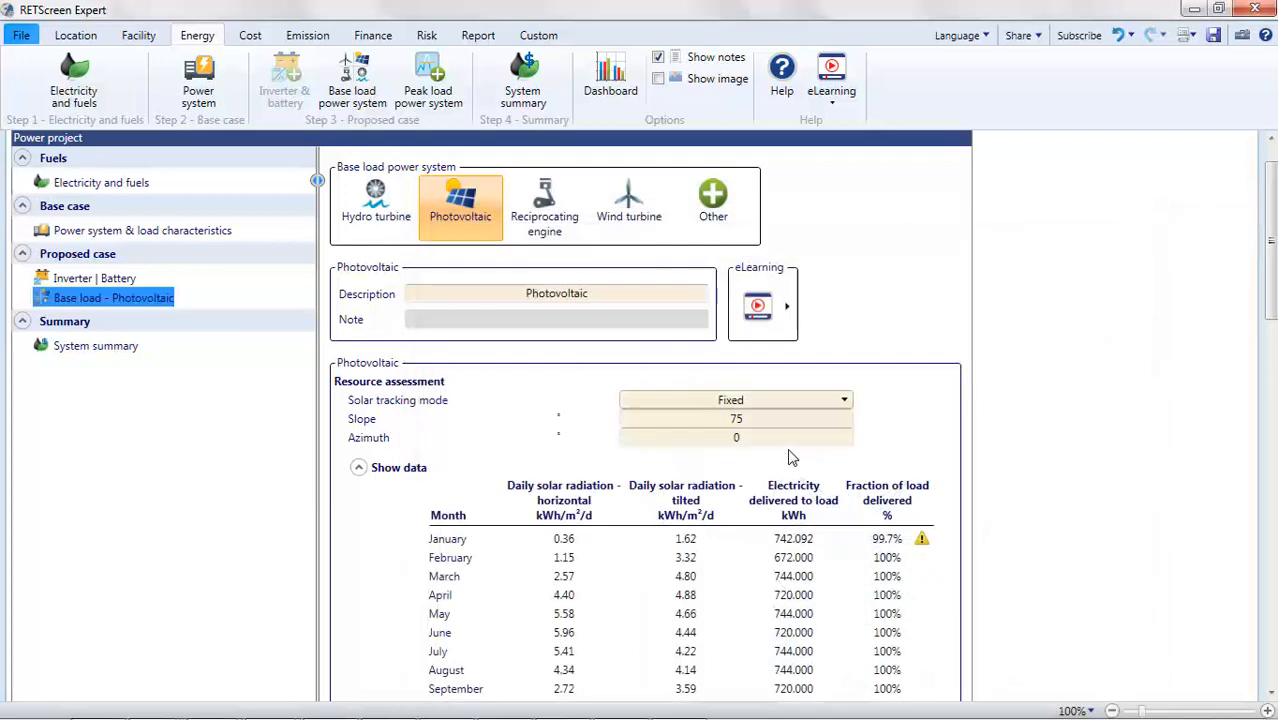
- Examine the monthly photovoltaic electricity delivery table and its load warnings
scroll(741, 452, "down", 3)
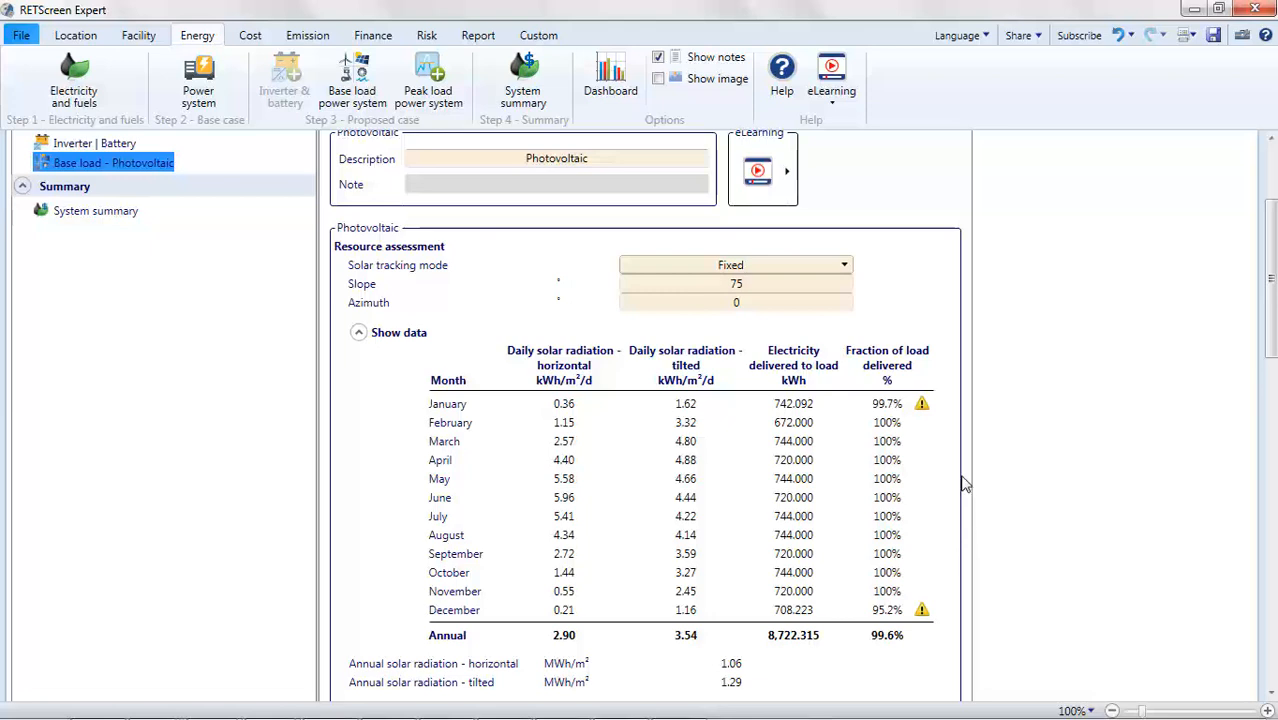
mouse_move(925, 417)
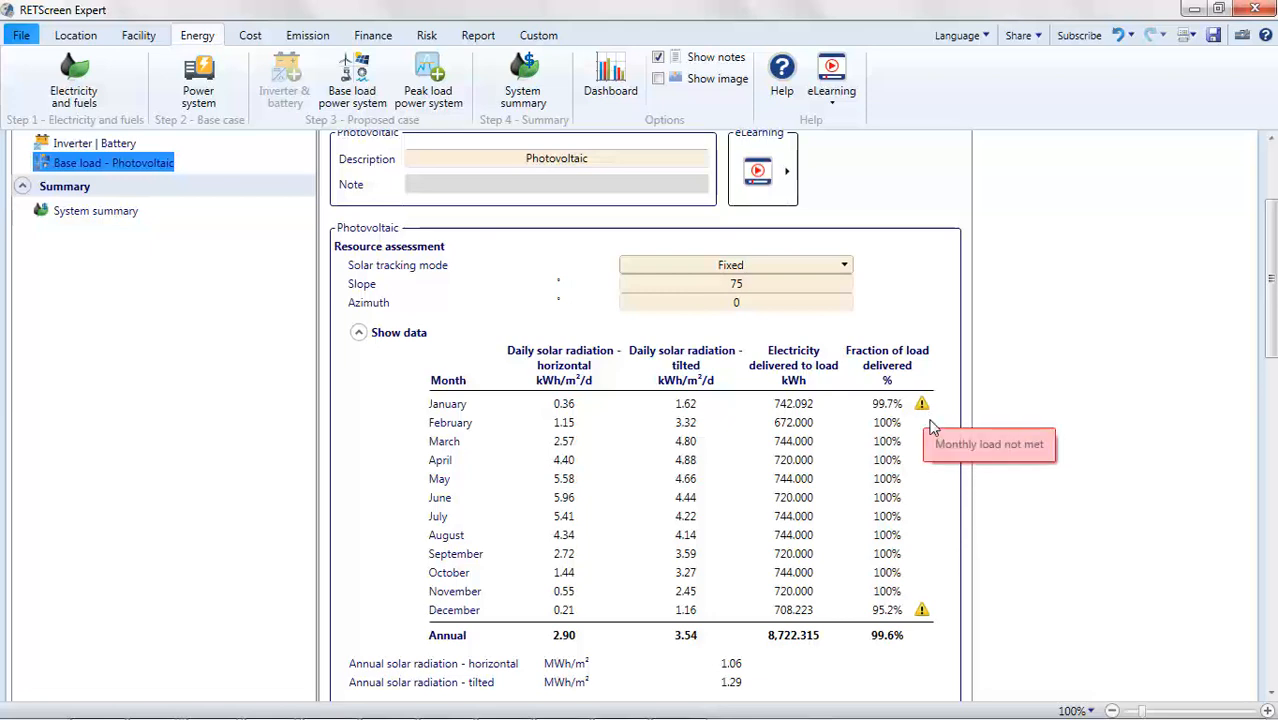
mouse_move(925, 618)
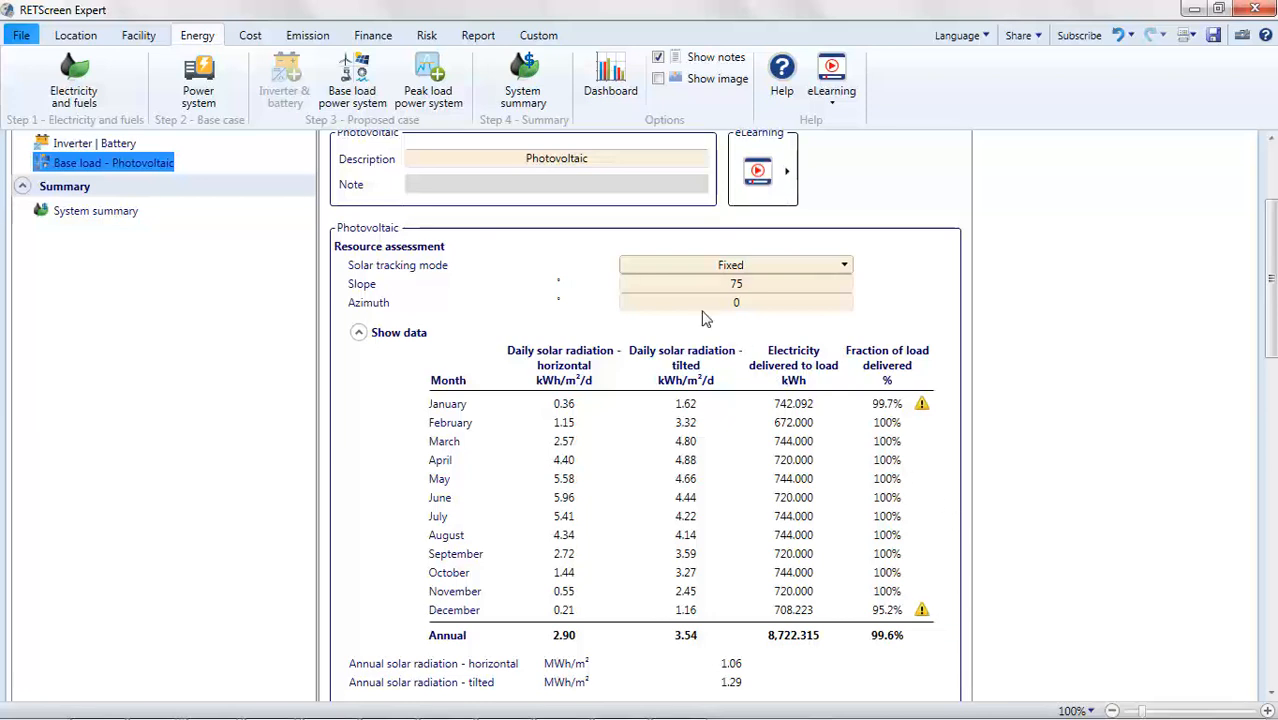
- Try adding a peak load reciprocating engine power system, then delete it from the proposed case
left_click(440, 105)
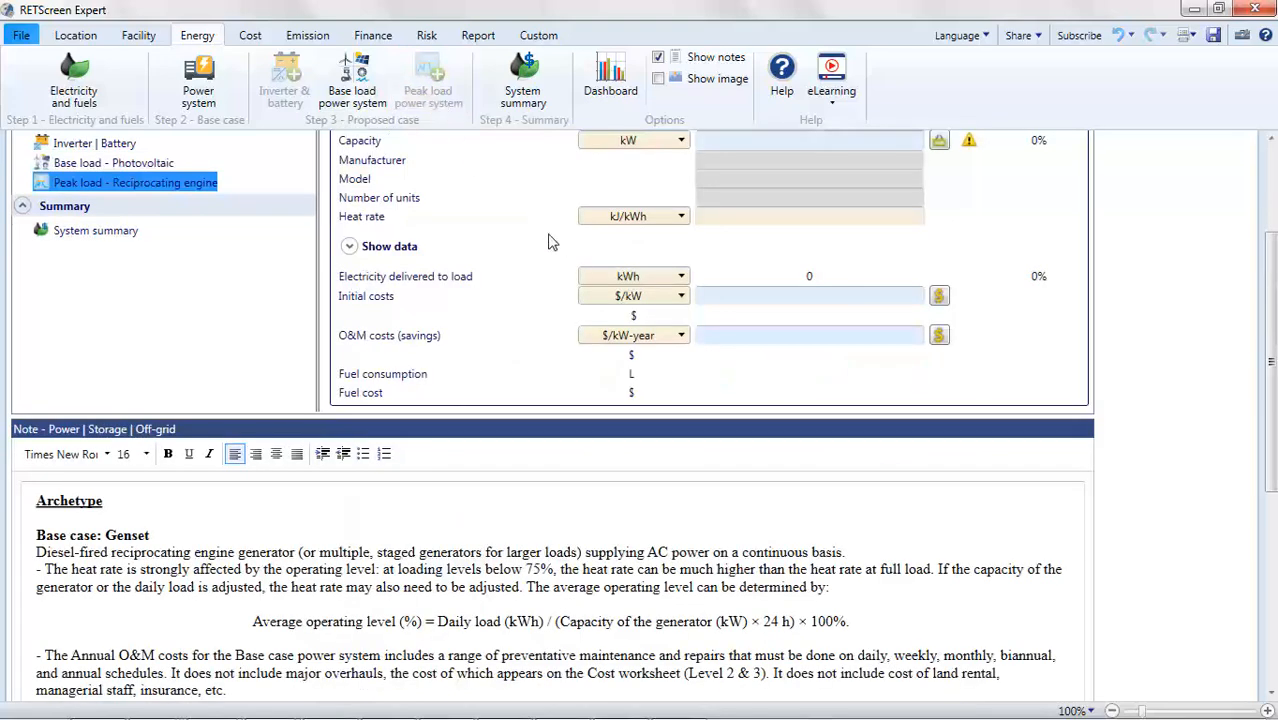
scroll(555, 243, "up", 3)
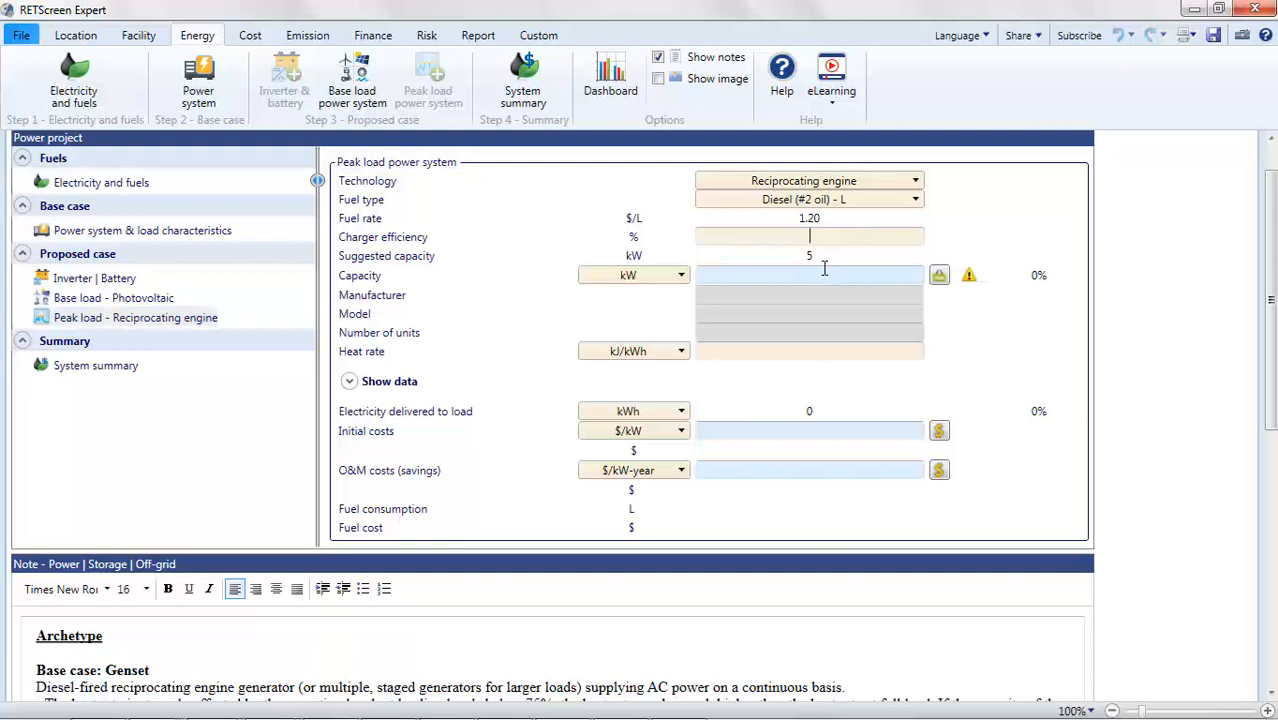
left_click(839, 269)
right_click(193, 322)
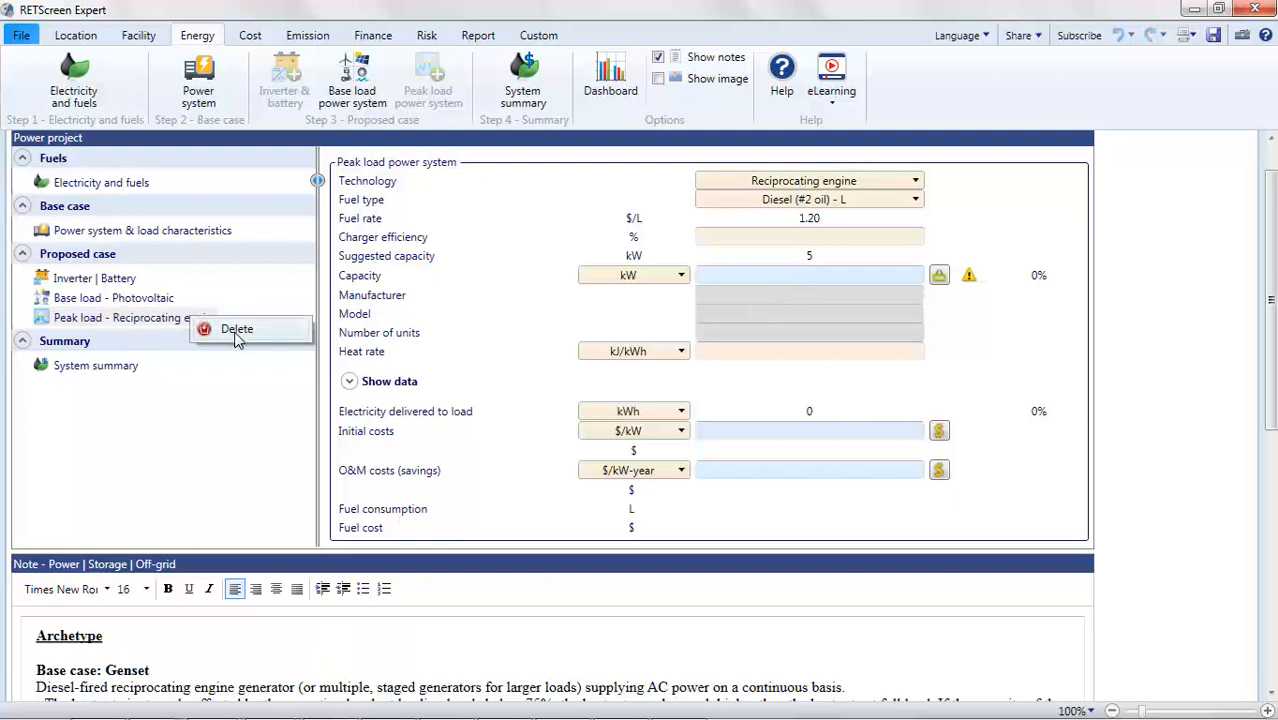
left_click(237, 338)
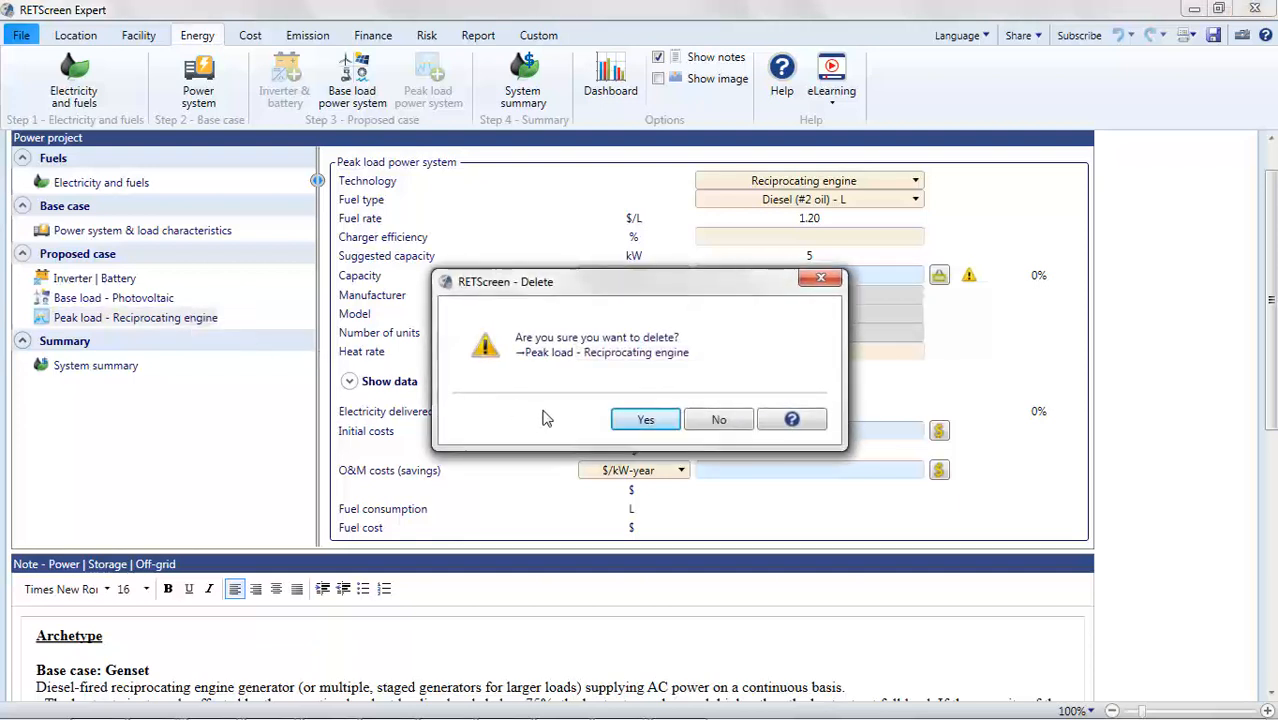
left_click(638, 424)
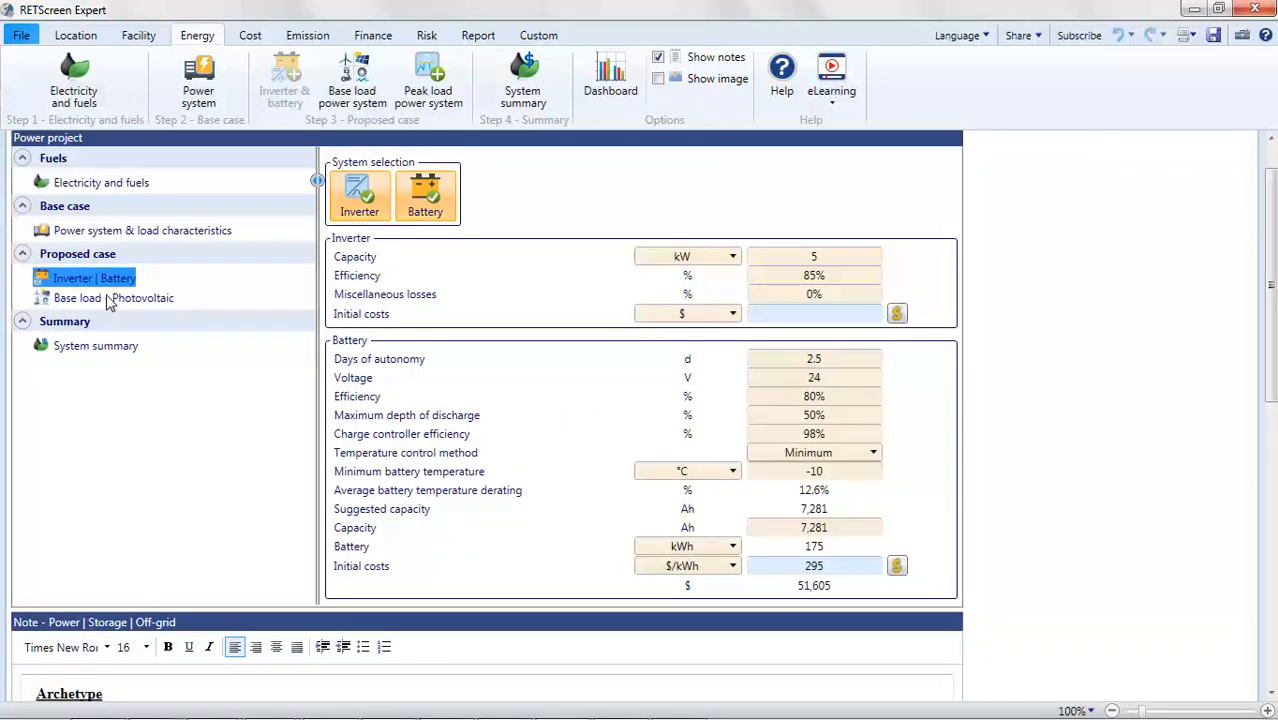
- Try setting the photovoltaic power capacity to 50 kW, then undo the change
left_click(121, 298)
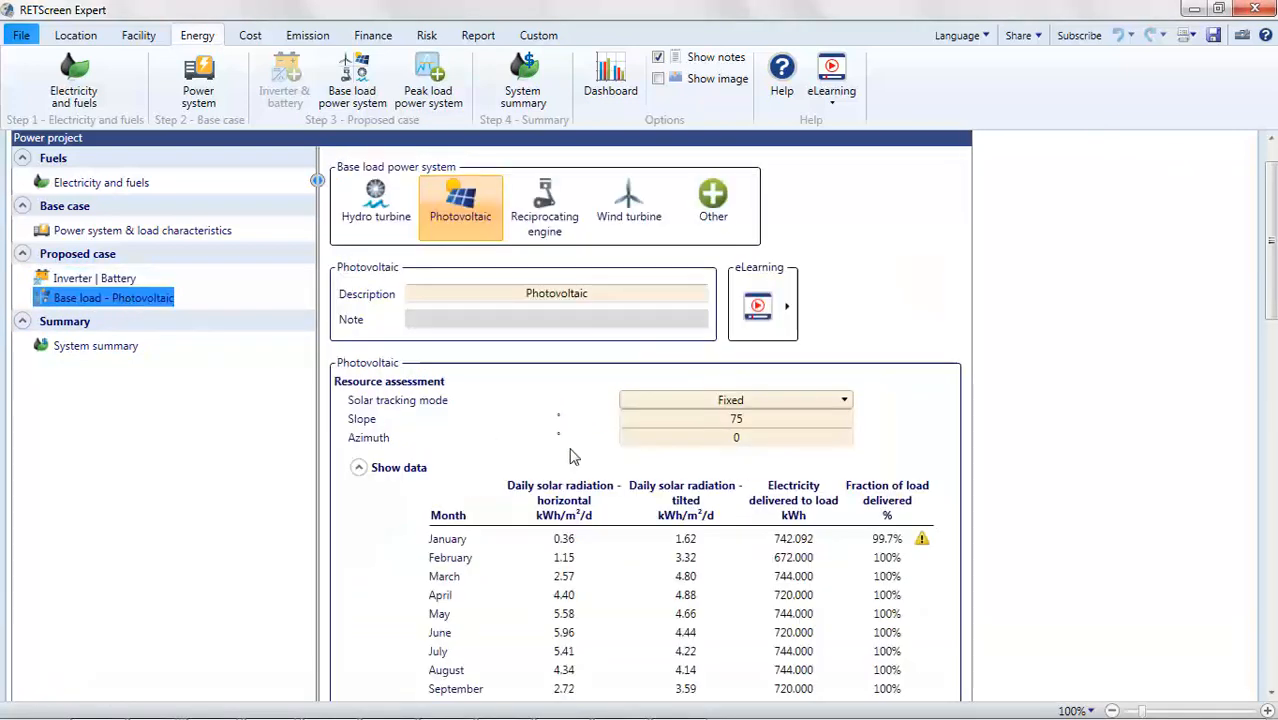
scroll(600, 460, "down", 5)
scroll(636, 470, "down", 2)
left_click(735, 535)
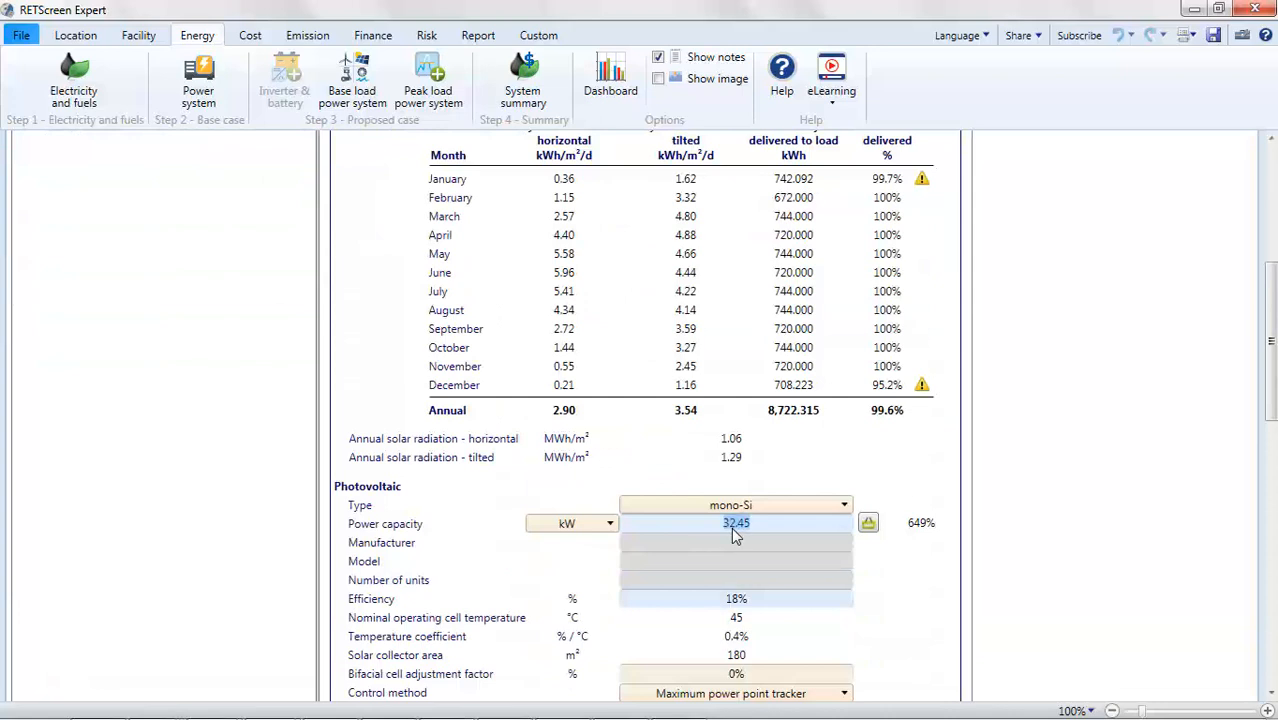
type("50")
key("Return")
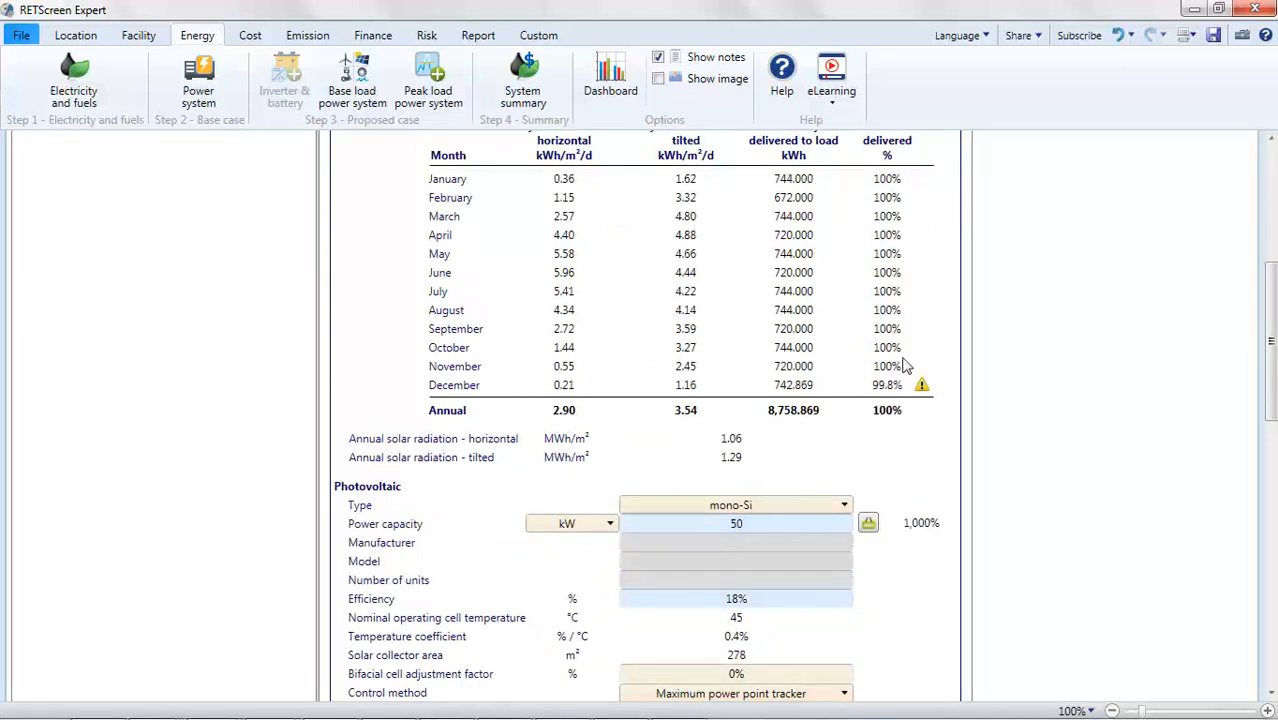
left_click(1119, 35)
- Open the battery cost database from the inverter and battery page to review typical installed costs, then close it
scroll(951, 231, "up", 3)
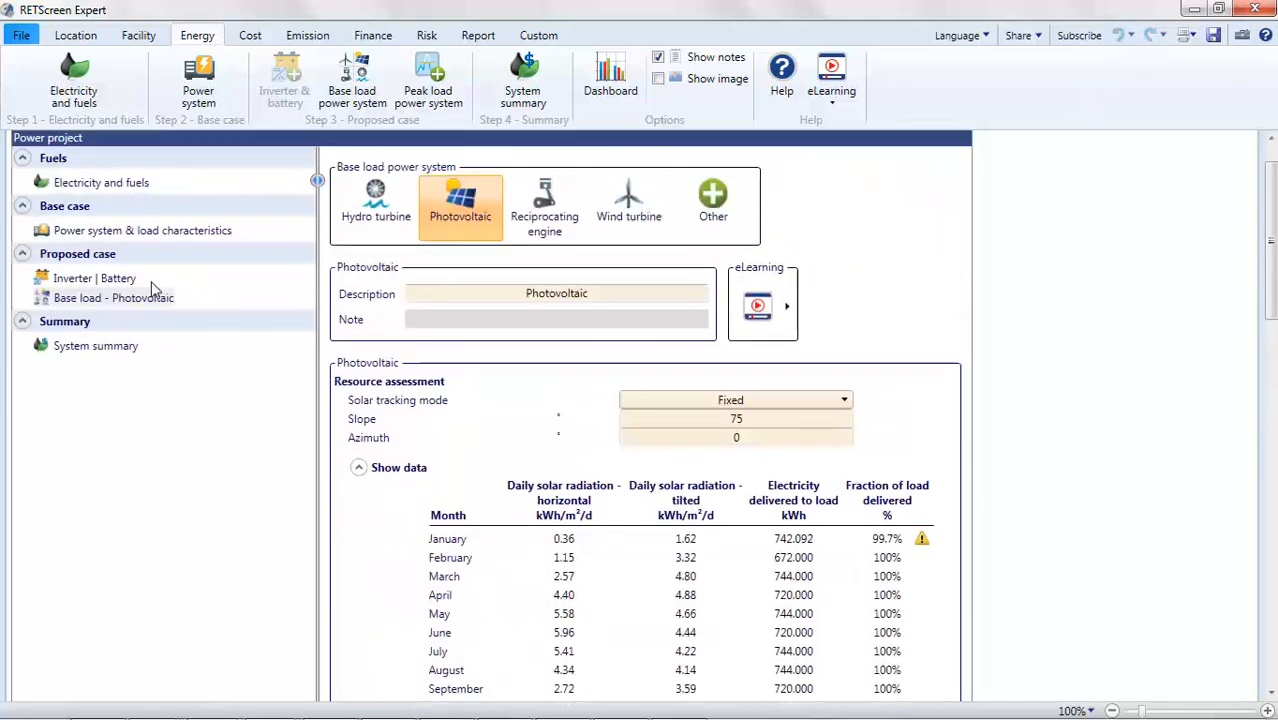
left_click(94, 278)
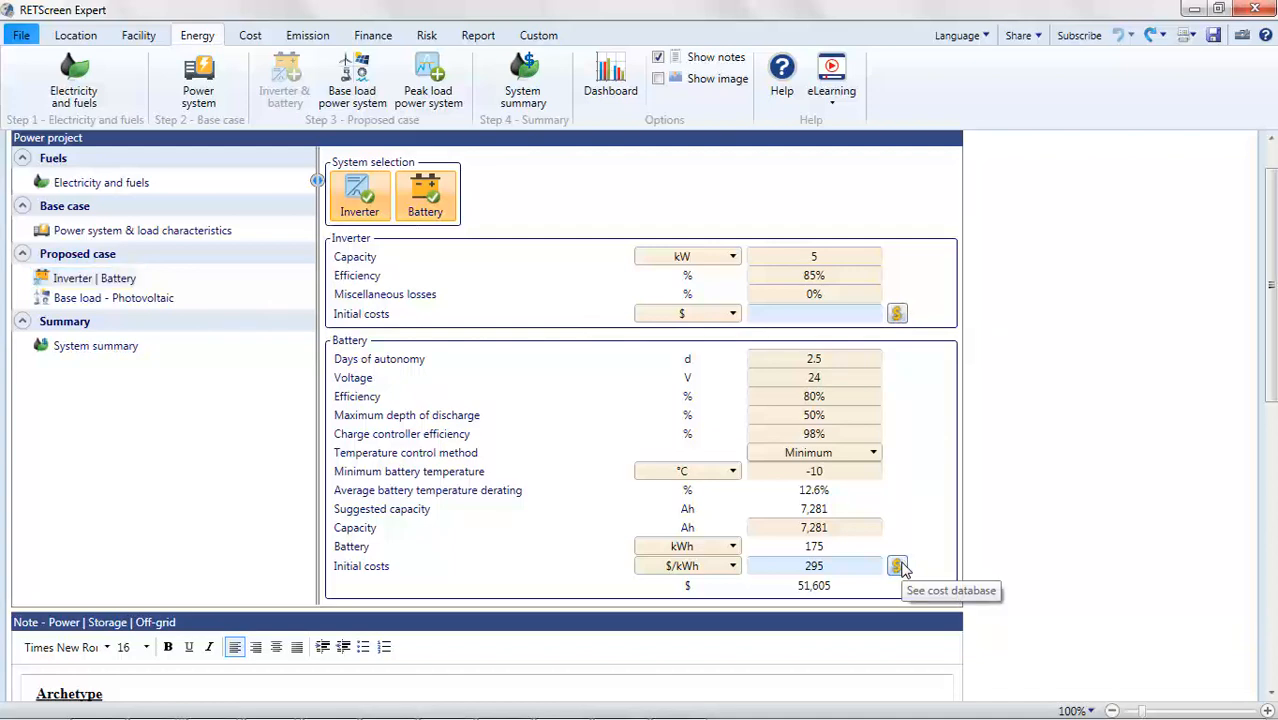
left_click(898, 566)
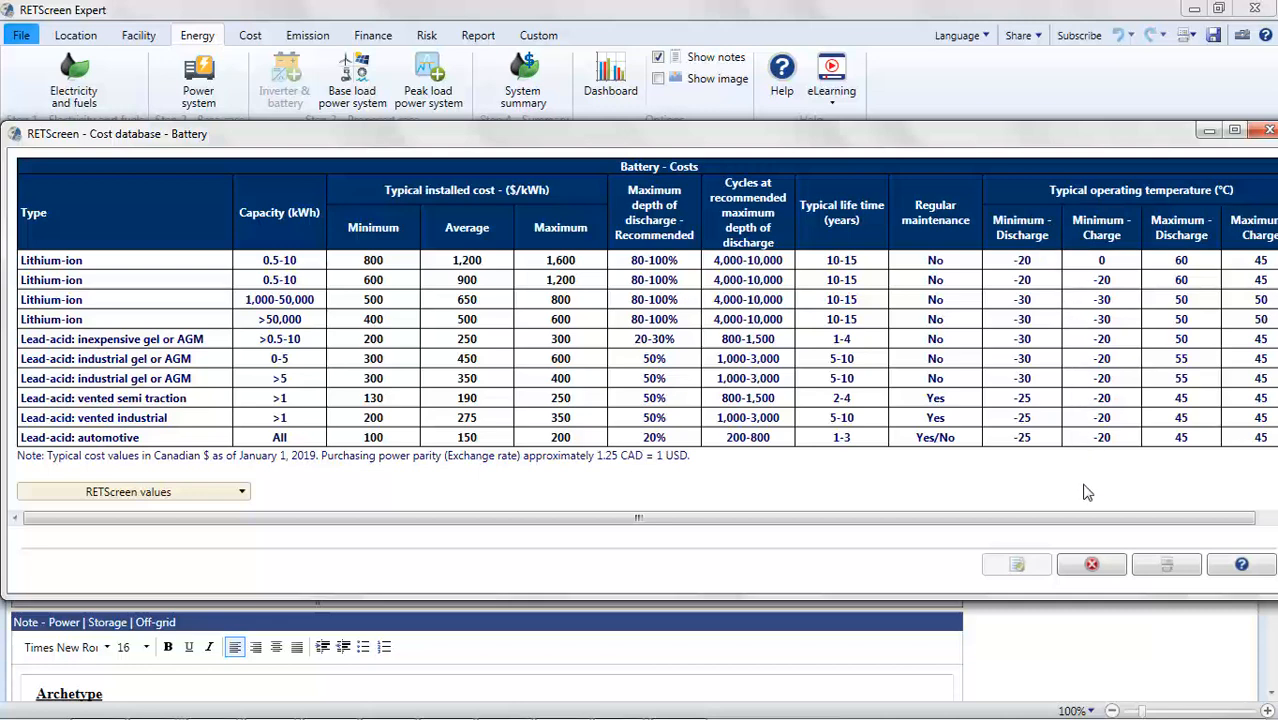
left_click(1090, 566)
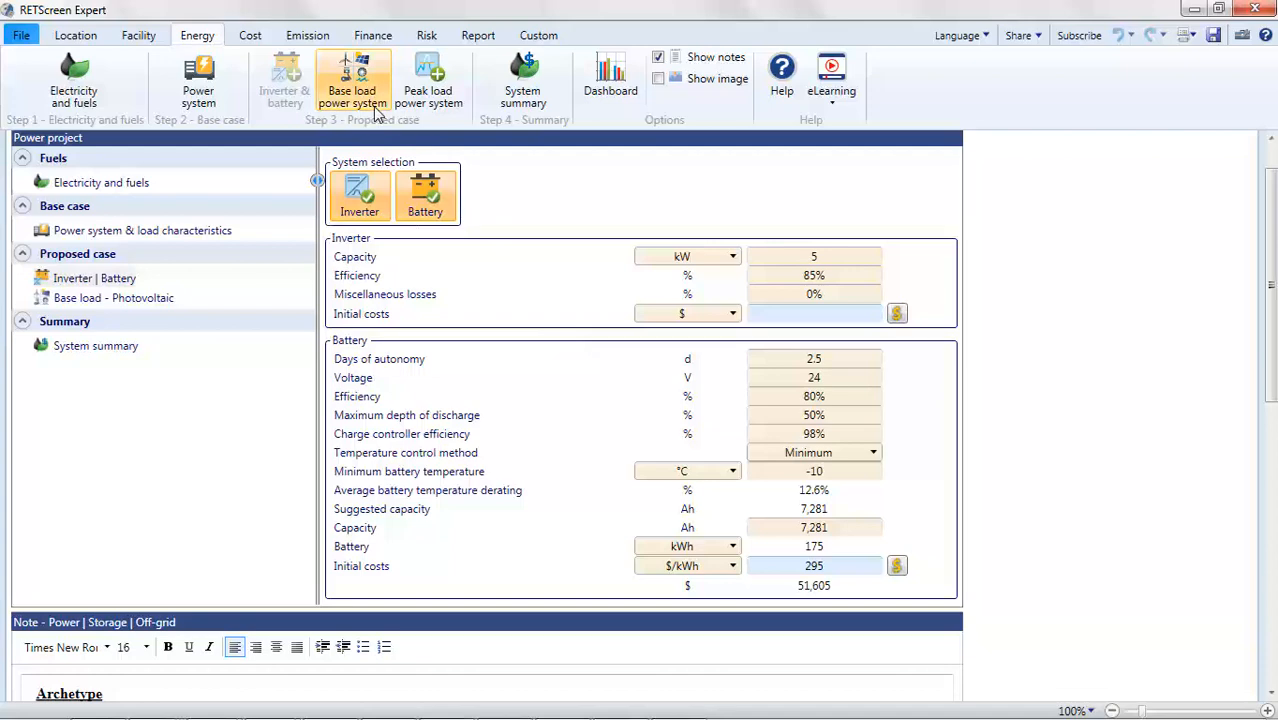
- Review the cost analysis, including power system initial costs, annual costs, savings and periodic costs
left_click(250, 36)
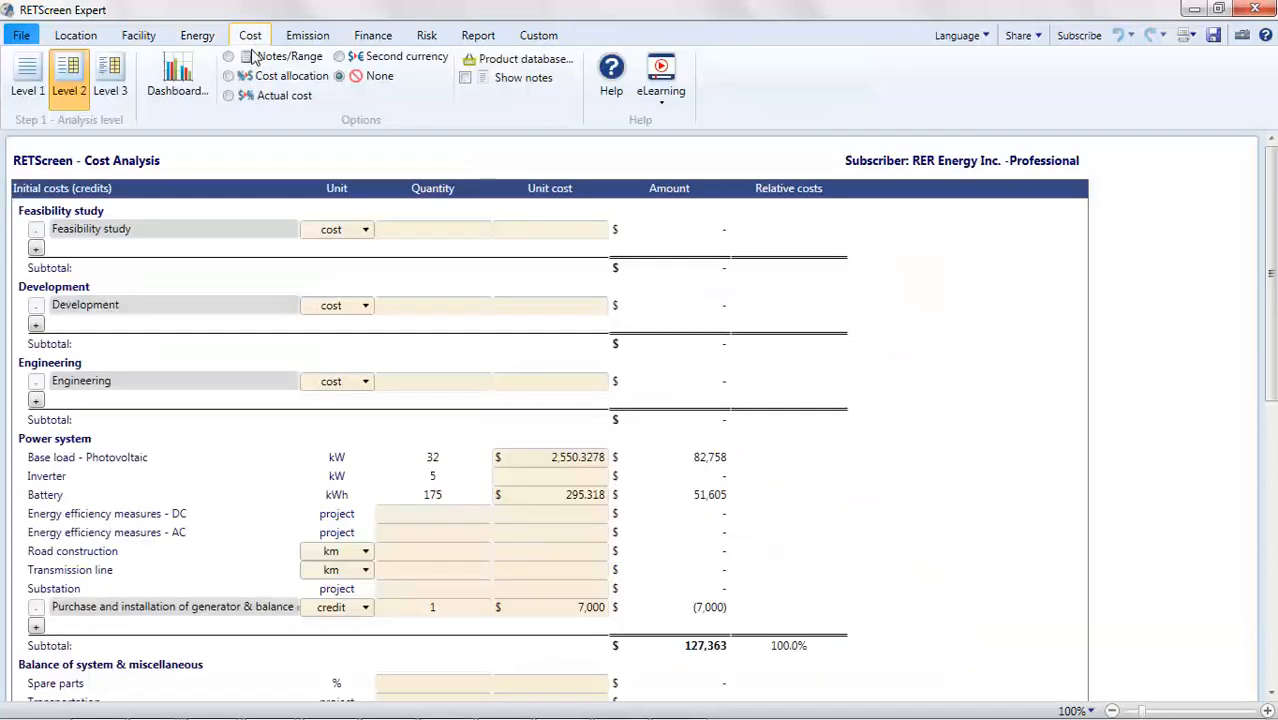
scroll(148, 318, "down", 3)
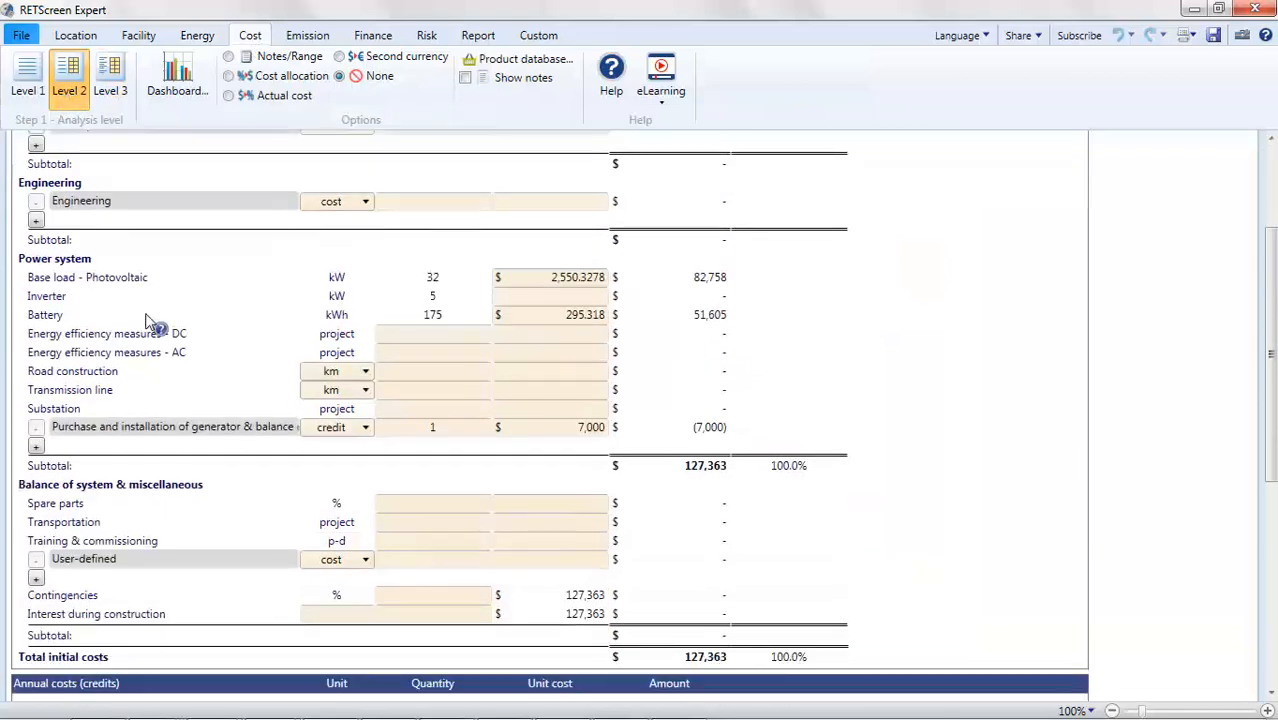
scroll(148, 318, "down", 8)
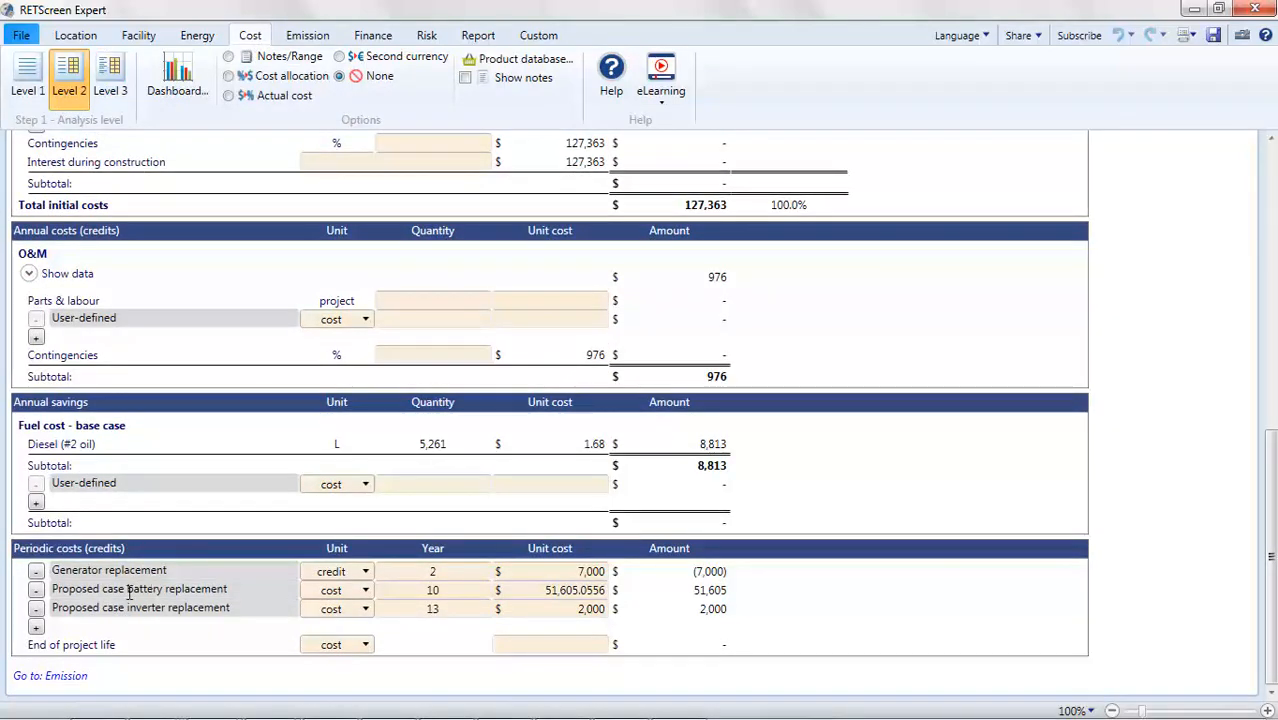
- Review the emission analysis and the financial analysis parameters, viability results and yearly cash flow charts
left_click(310, 34)
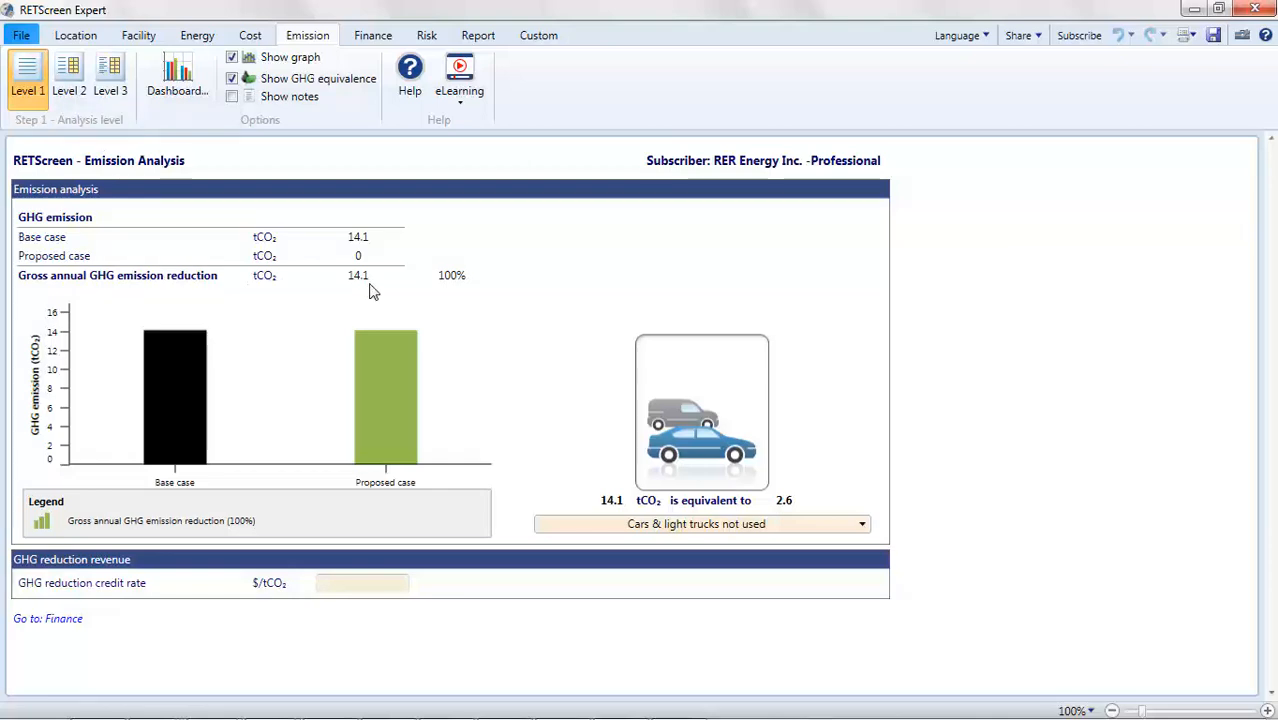
left_click(379, 42)
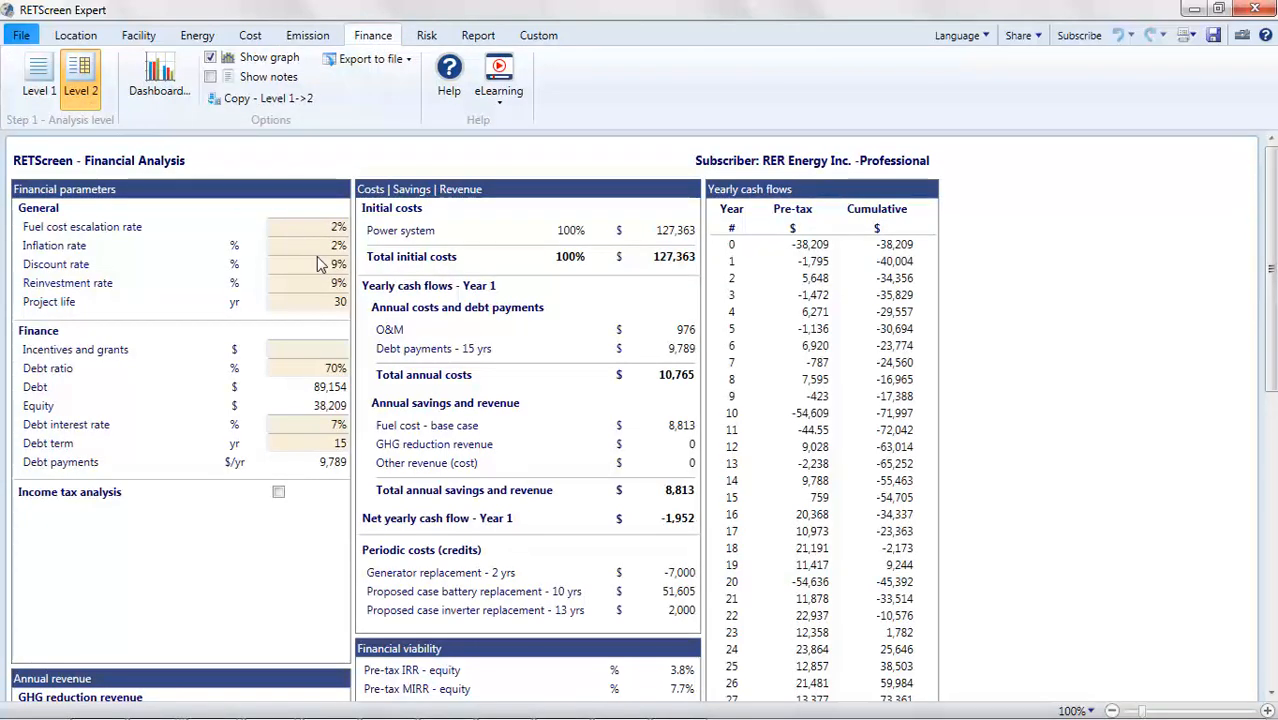
scroll(317, 256, "down", 5)
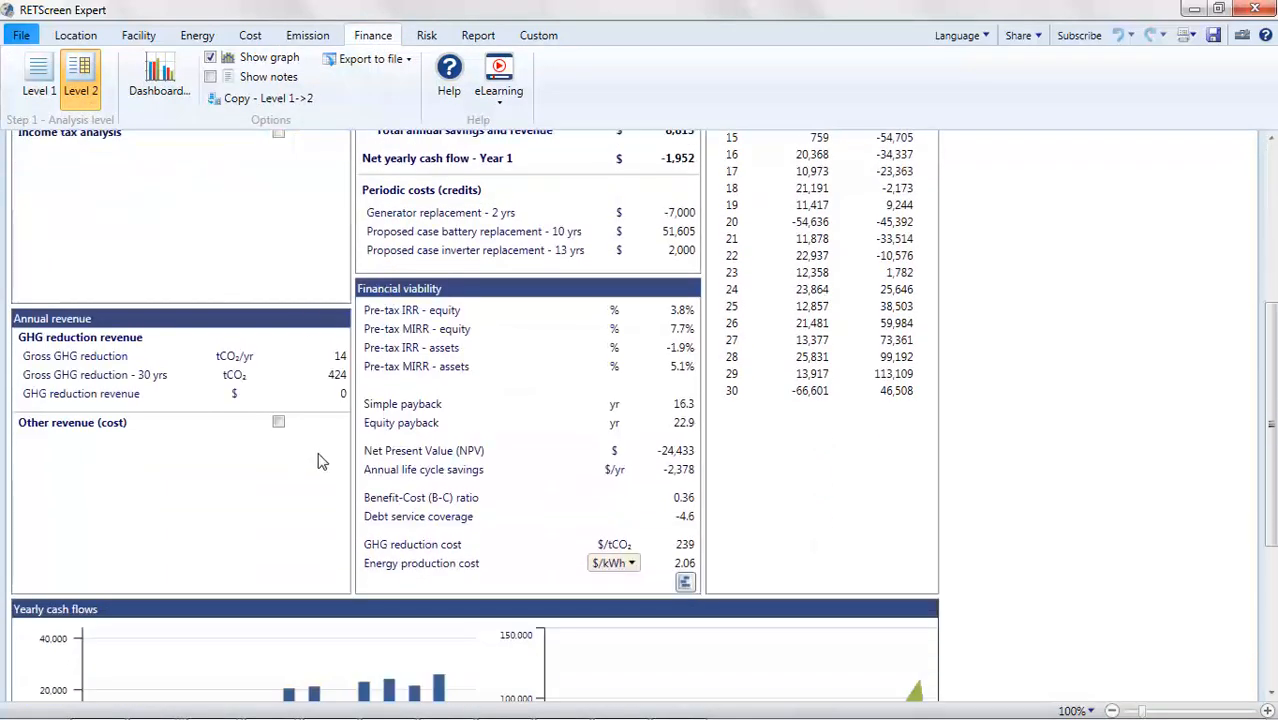
scroll(317, 461, "down", 4)
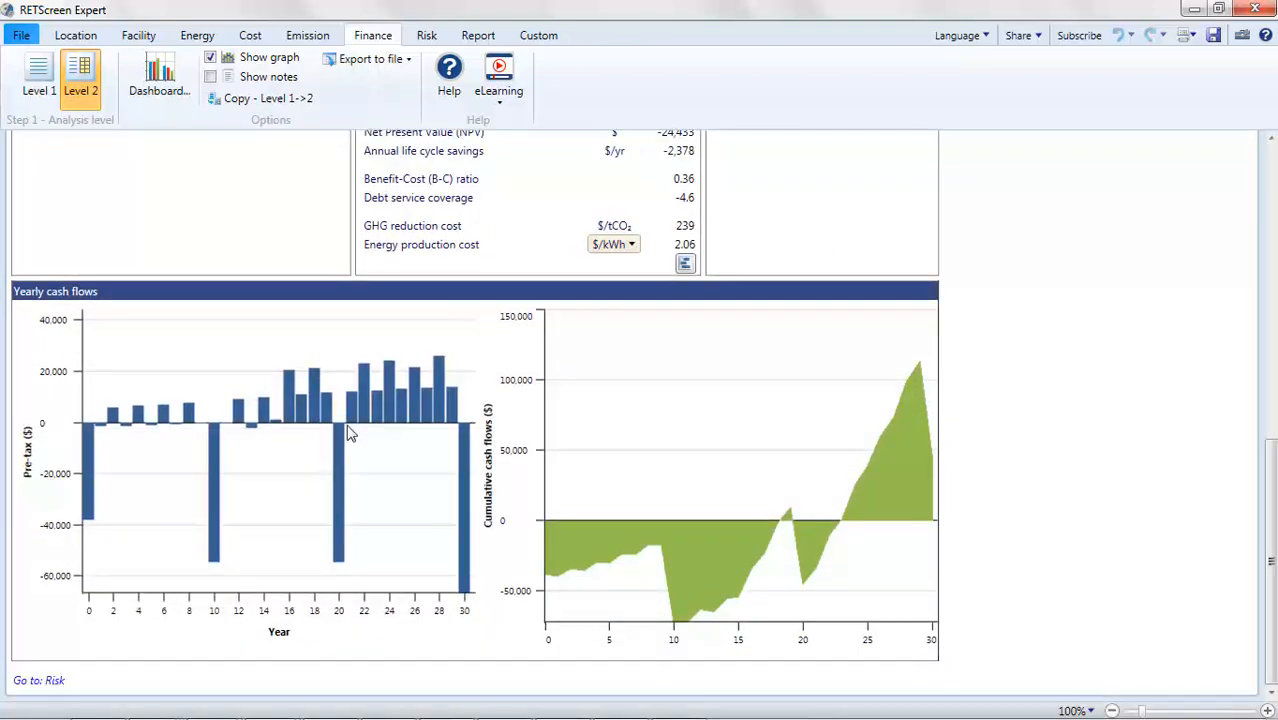
- Examine the sensitivity analysis tables and the options for the analysed metric and parameters
left_click(426, 40)
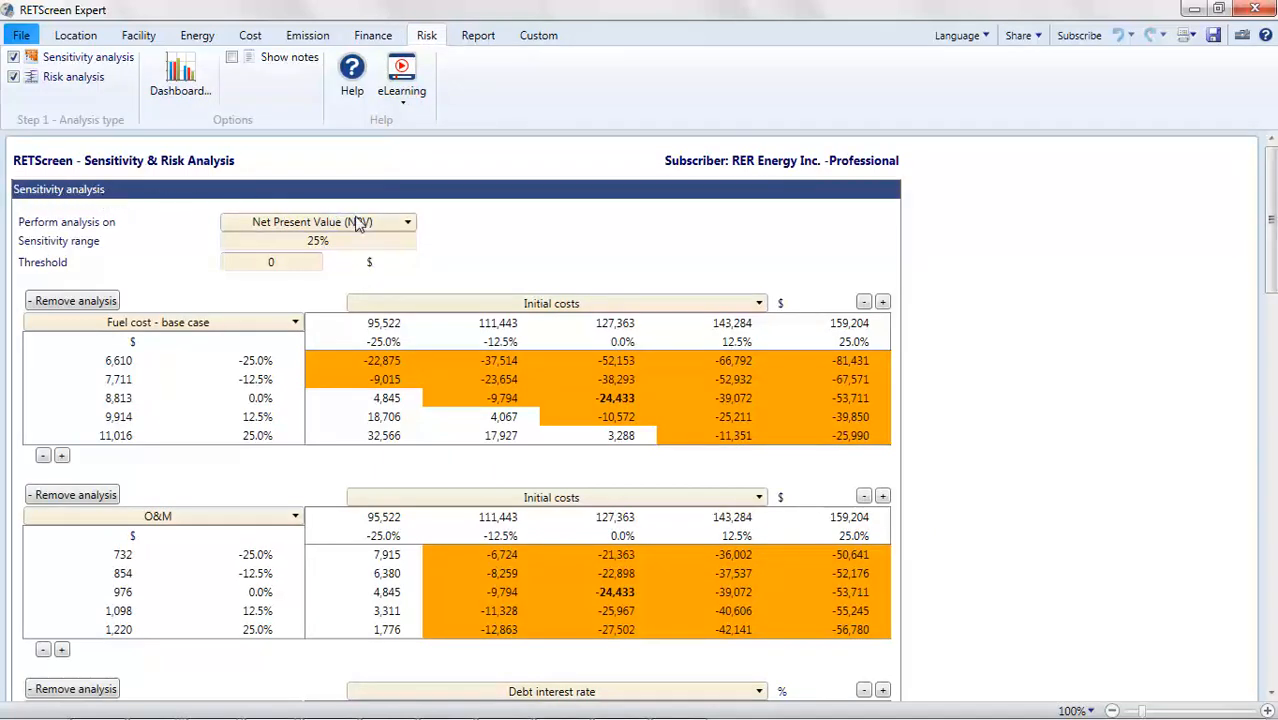
left_click(386, 223)
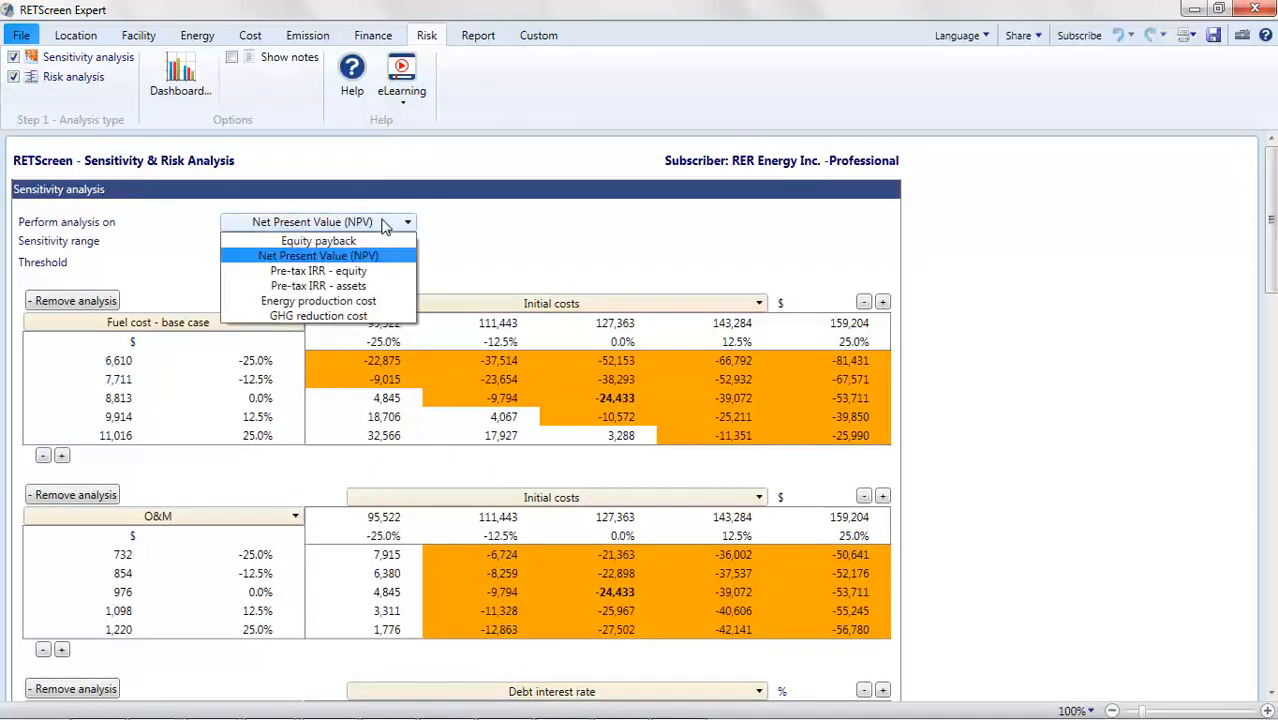
left_click(387, 223)
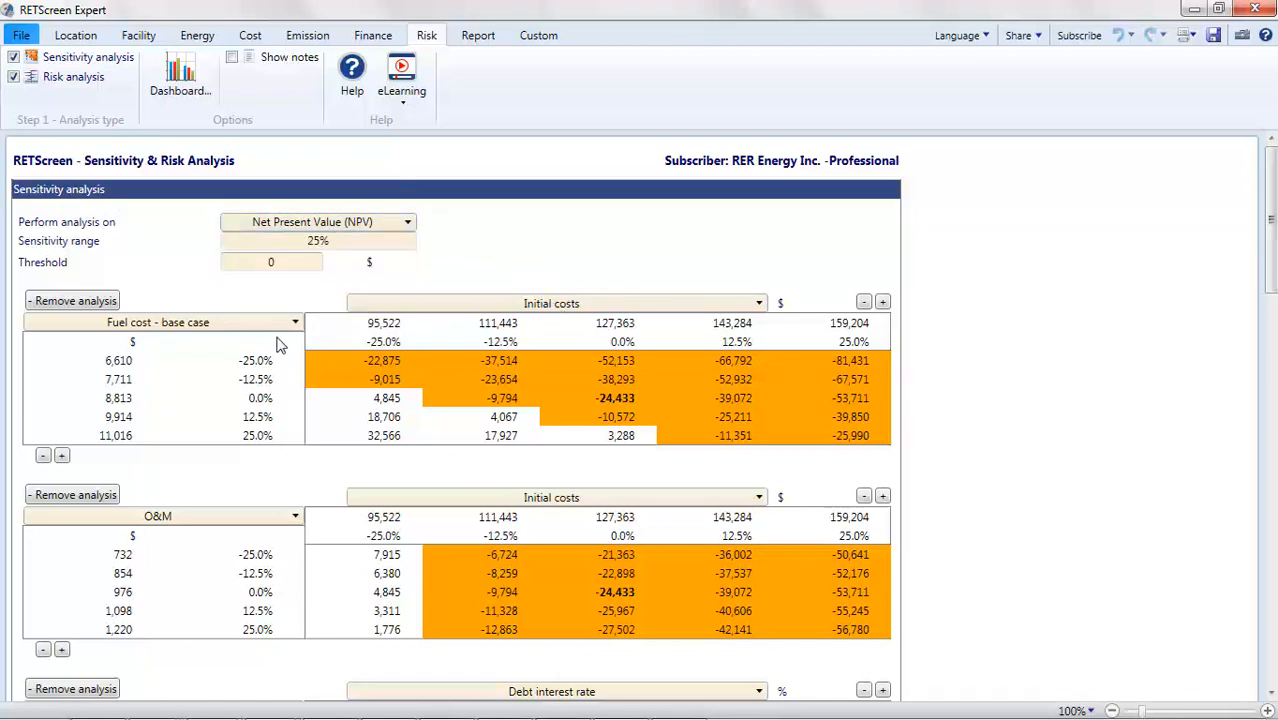
left_click(477, 306)
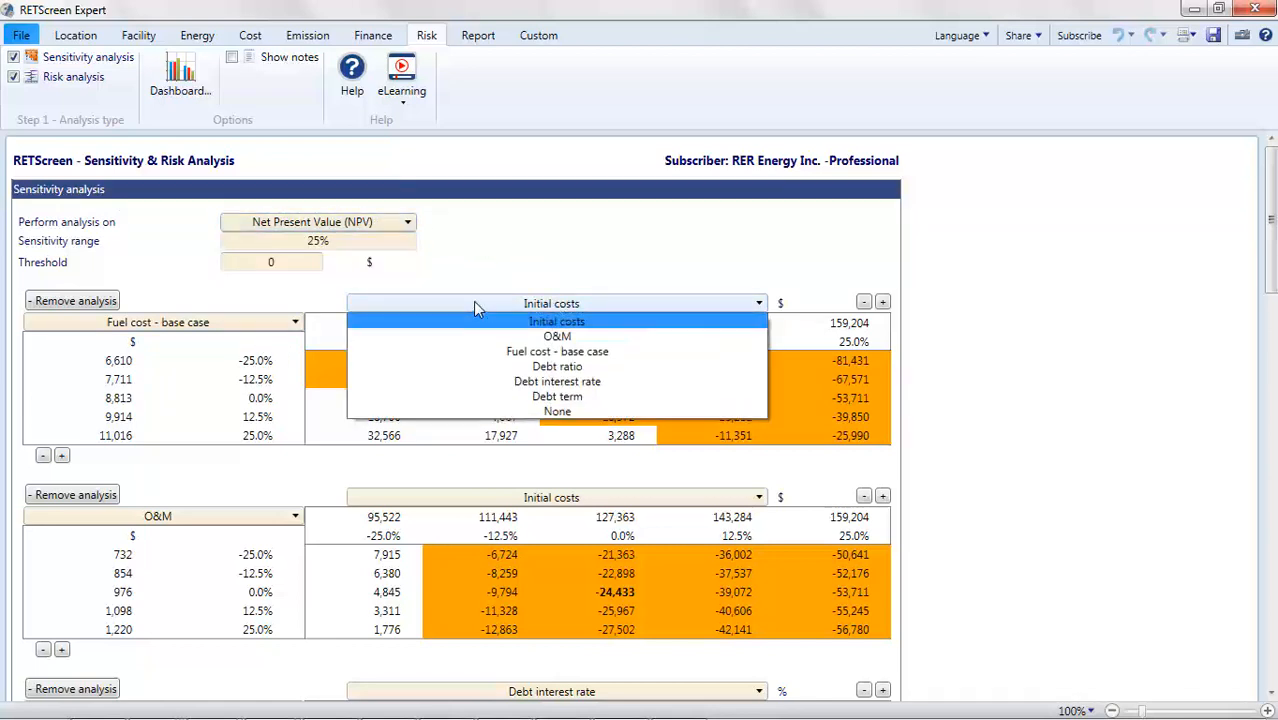
left_click(474, 302)
left_click(271, 324)
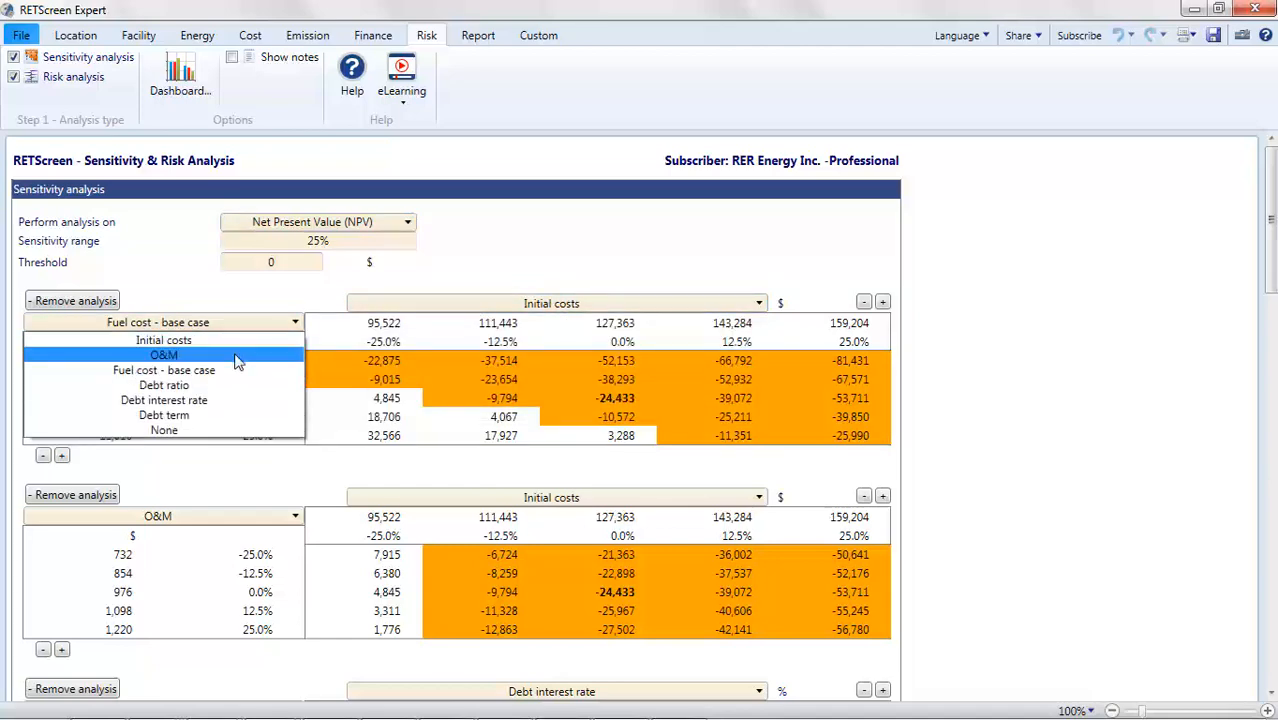
left_click(248, 355)
- Examine the risk analysis parameters and the Net Present Value impact chart bars
scroll(300, 350, "down", 10)
scroll(300, 350, "down", 3)
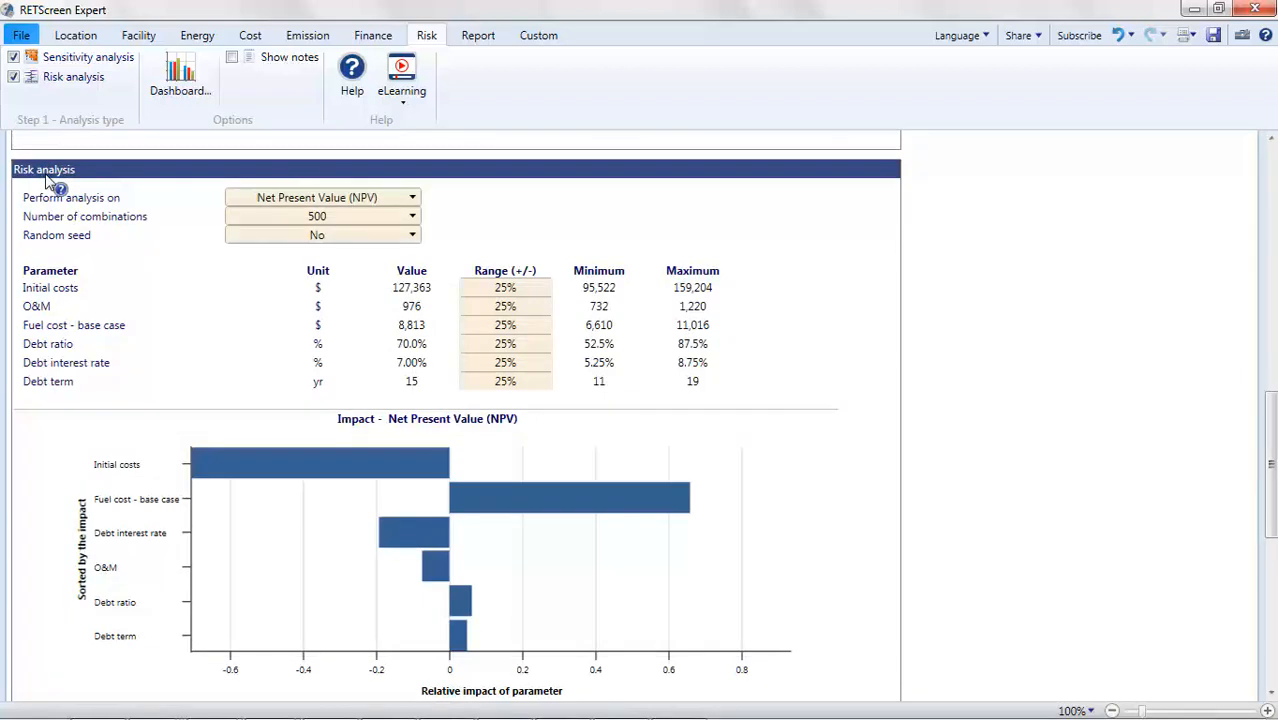
left_click(322, 201)
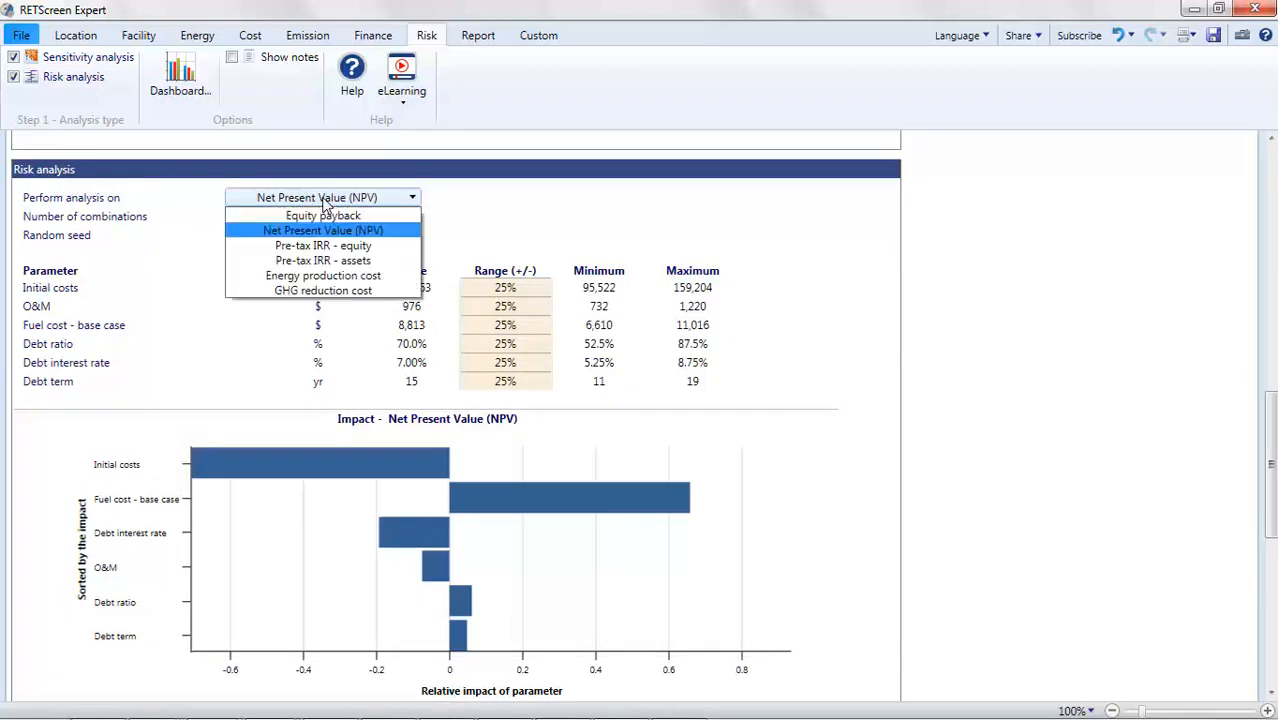
left_click(324, 200)
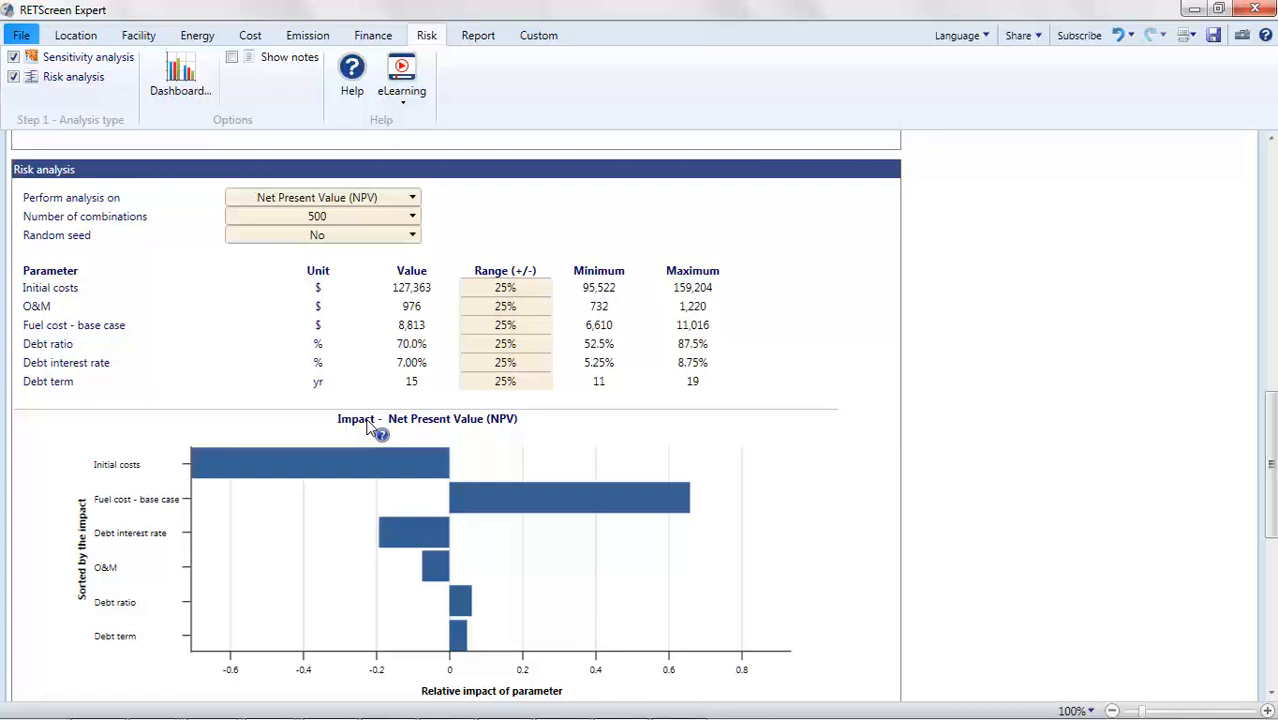
mouse_move(249, 470)
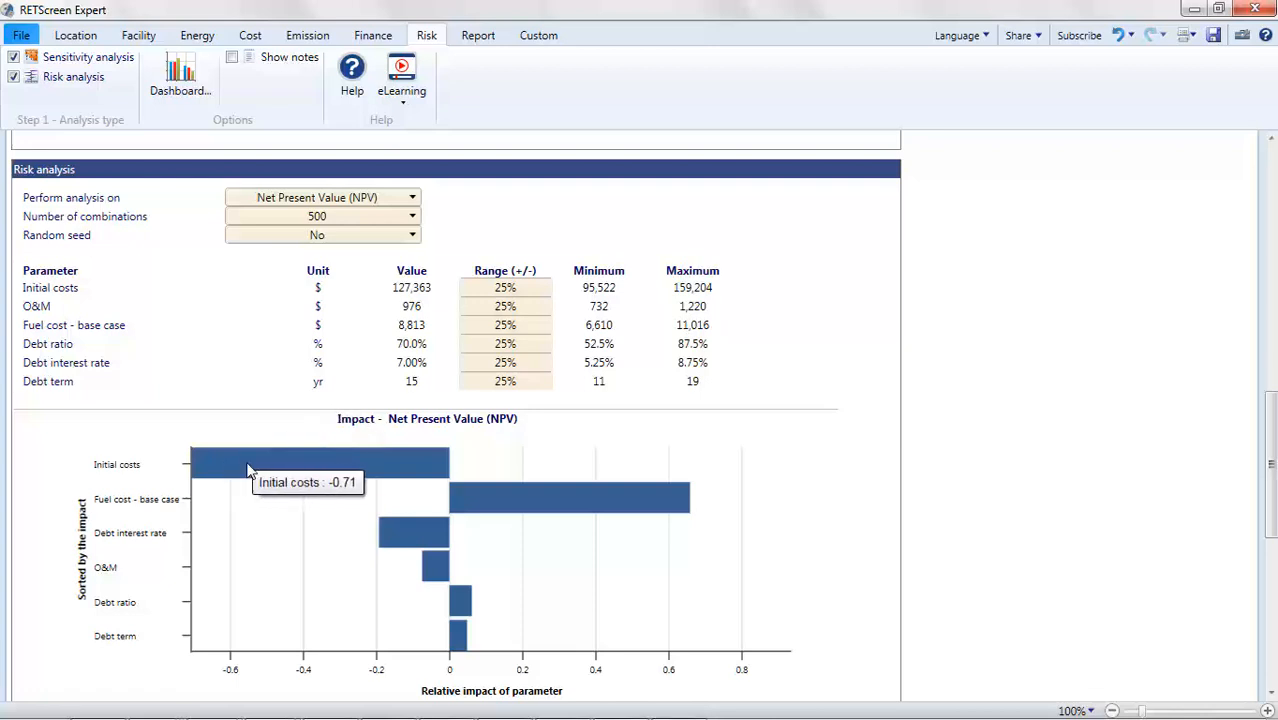
mouse_move(484, 499)
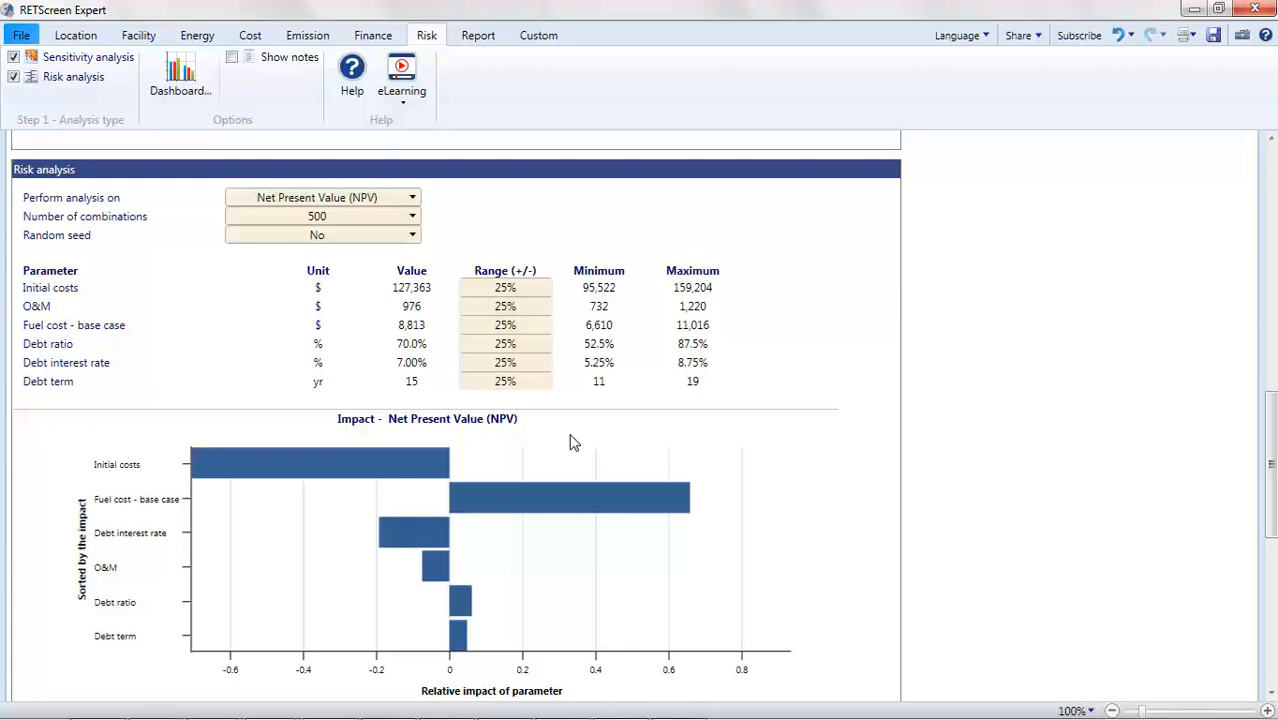
- Open the case studies and templates list, sorting it by facility type and widening that column
left_click(22, 35)
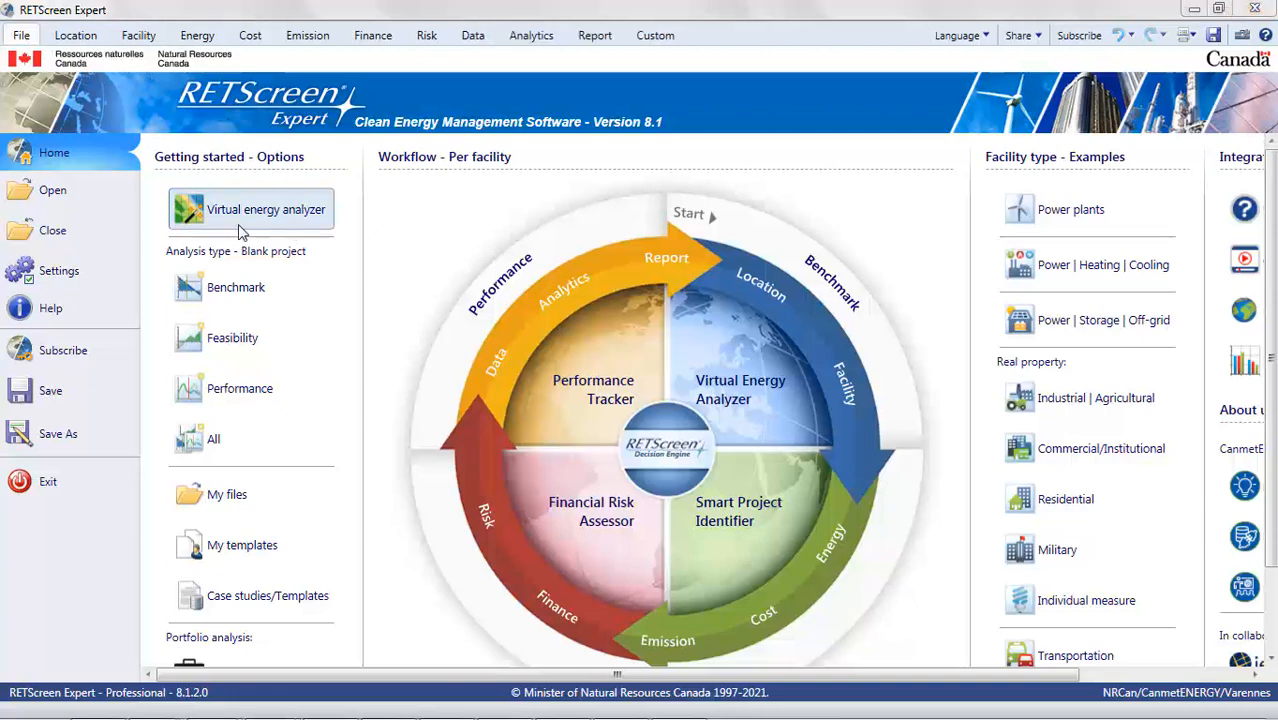
left_click(60, 192)
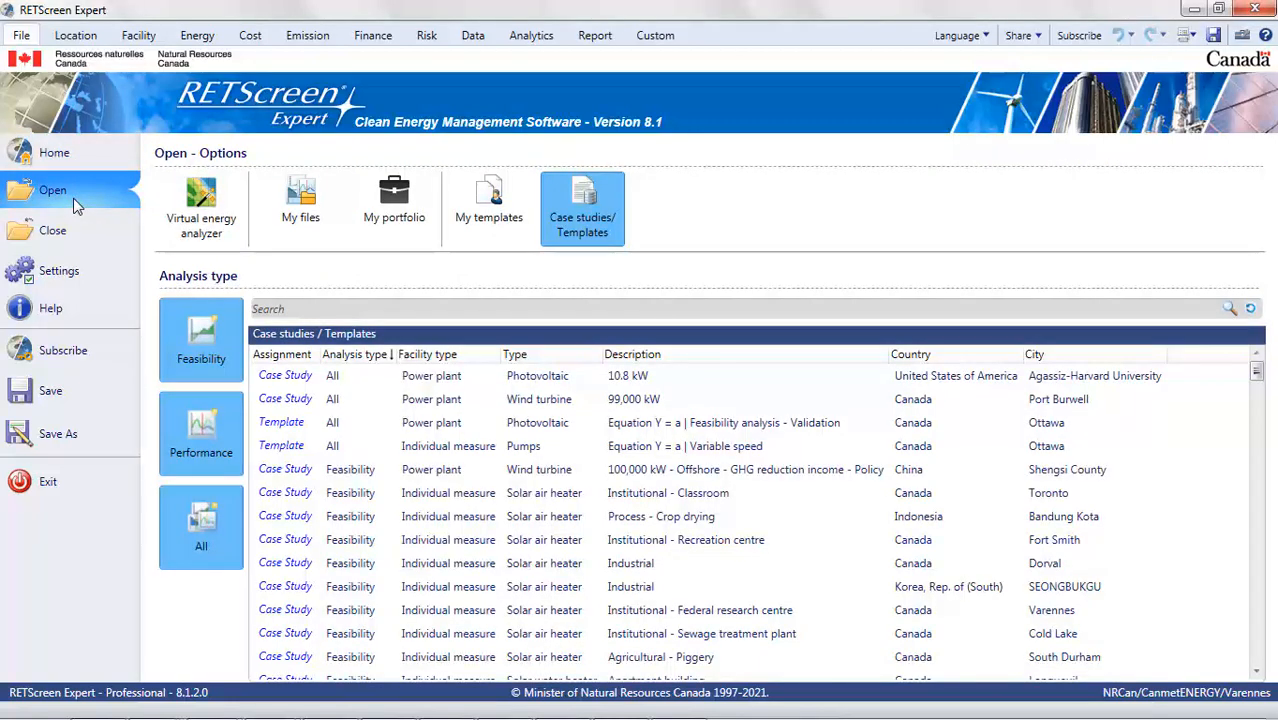
left_click(68, 164)
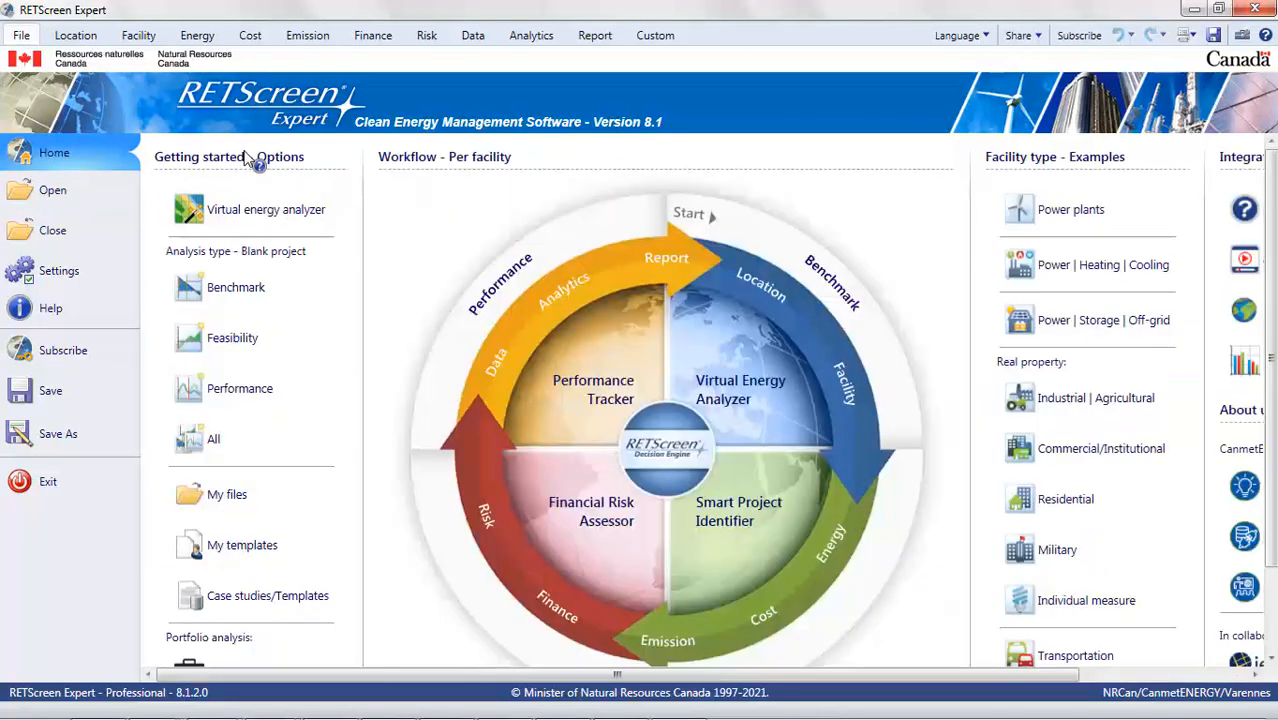
left_click(256, 617)
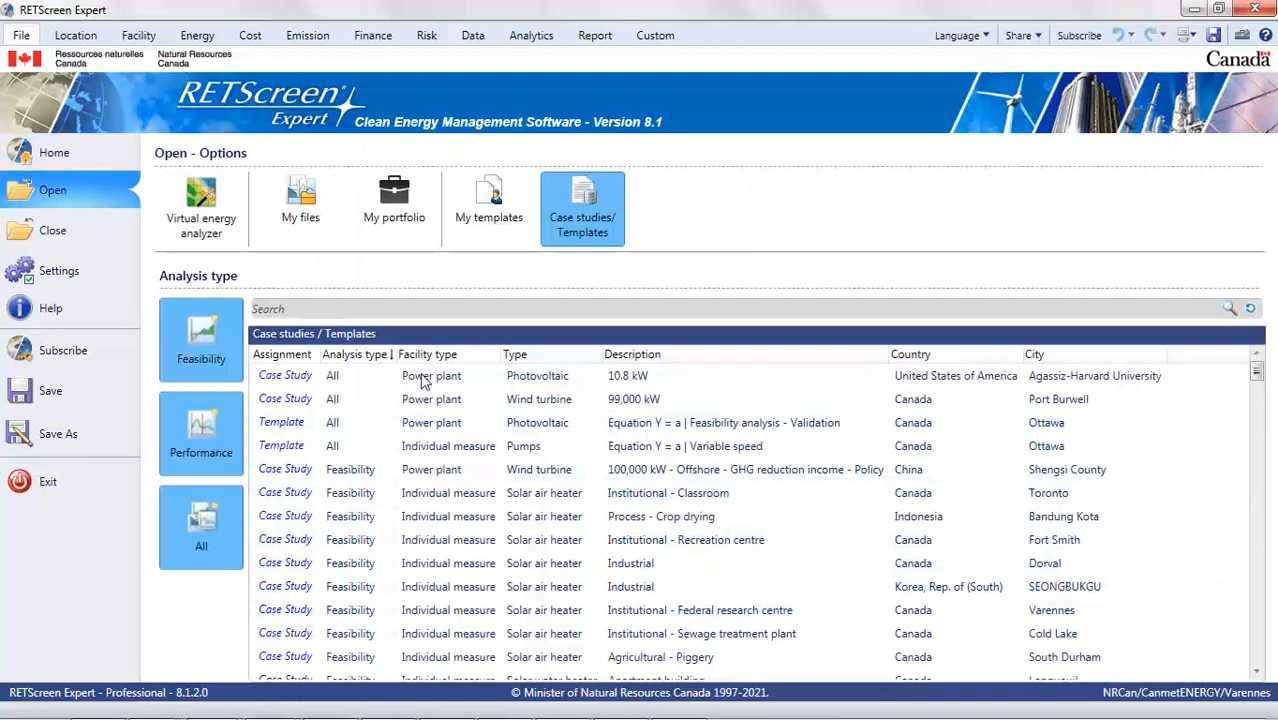
left_click(513, 355)
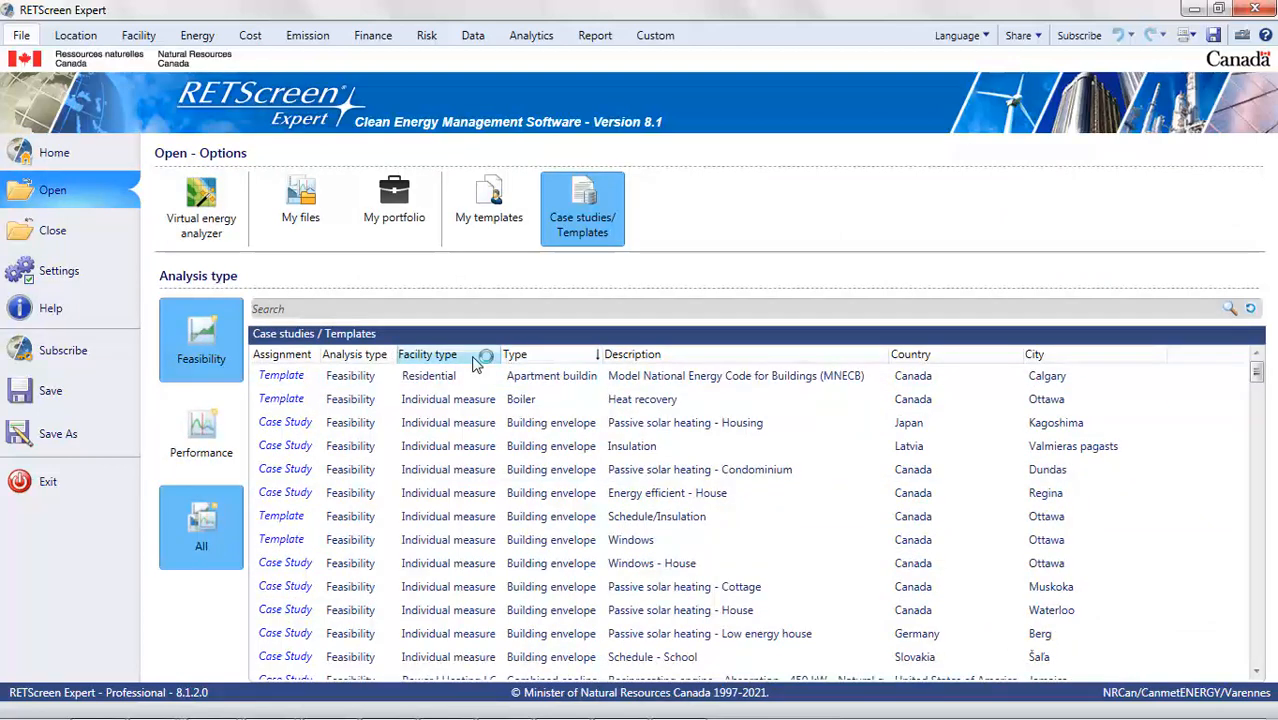
left_click_drag(502, 356, 550, 358)
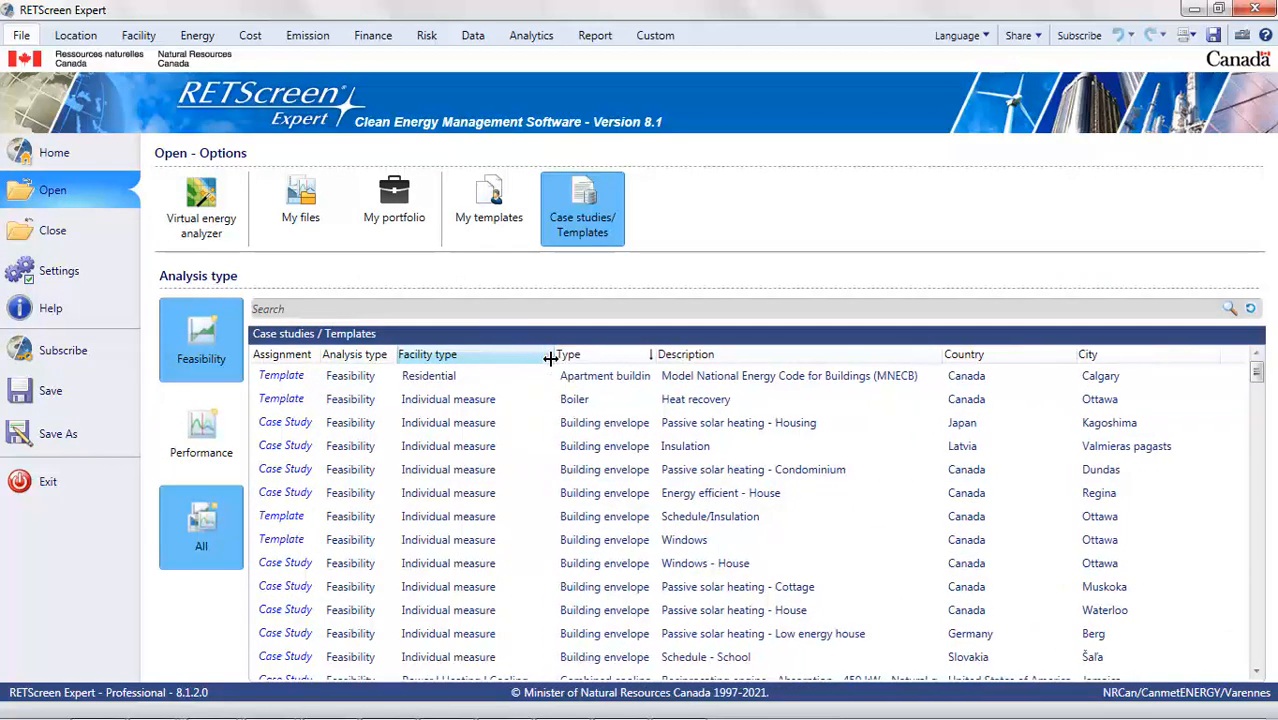
- Re-sort the case studies list and read the assignment for the 4 kW residential hydro turbine case study in Golden
left_click(480, 360)
left_click(482, 362)
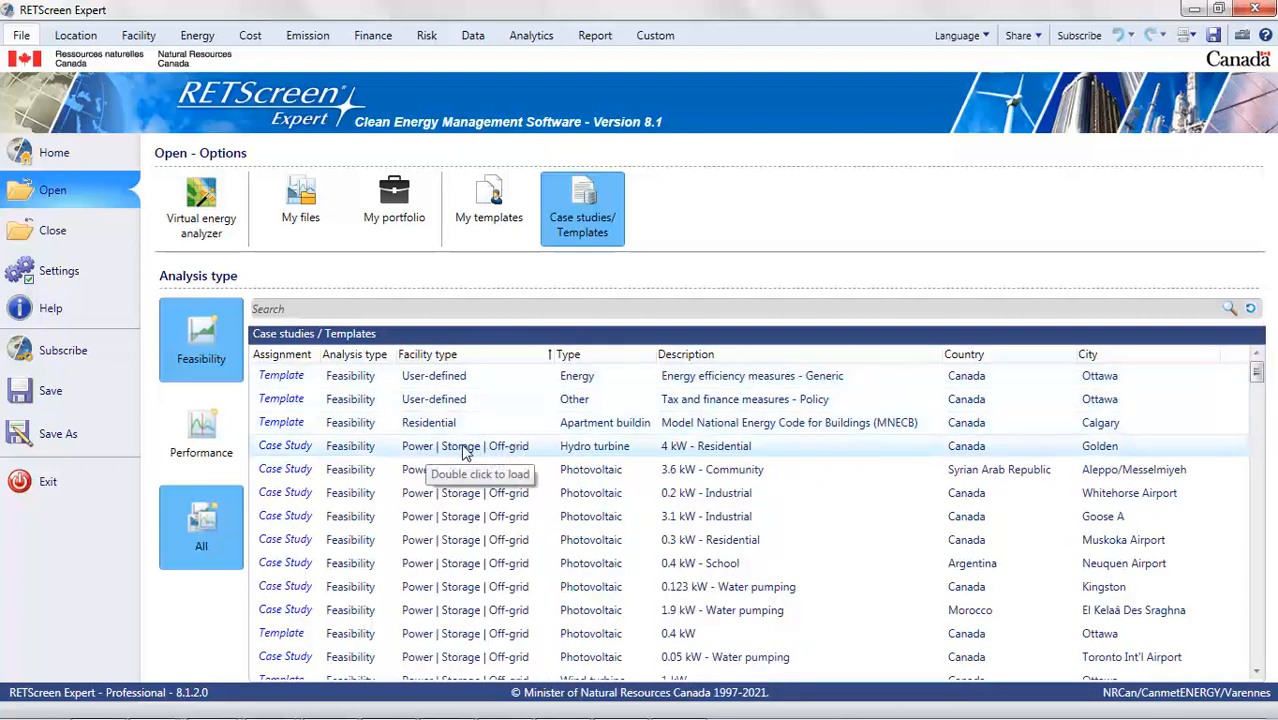
left_click(290, 446)
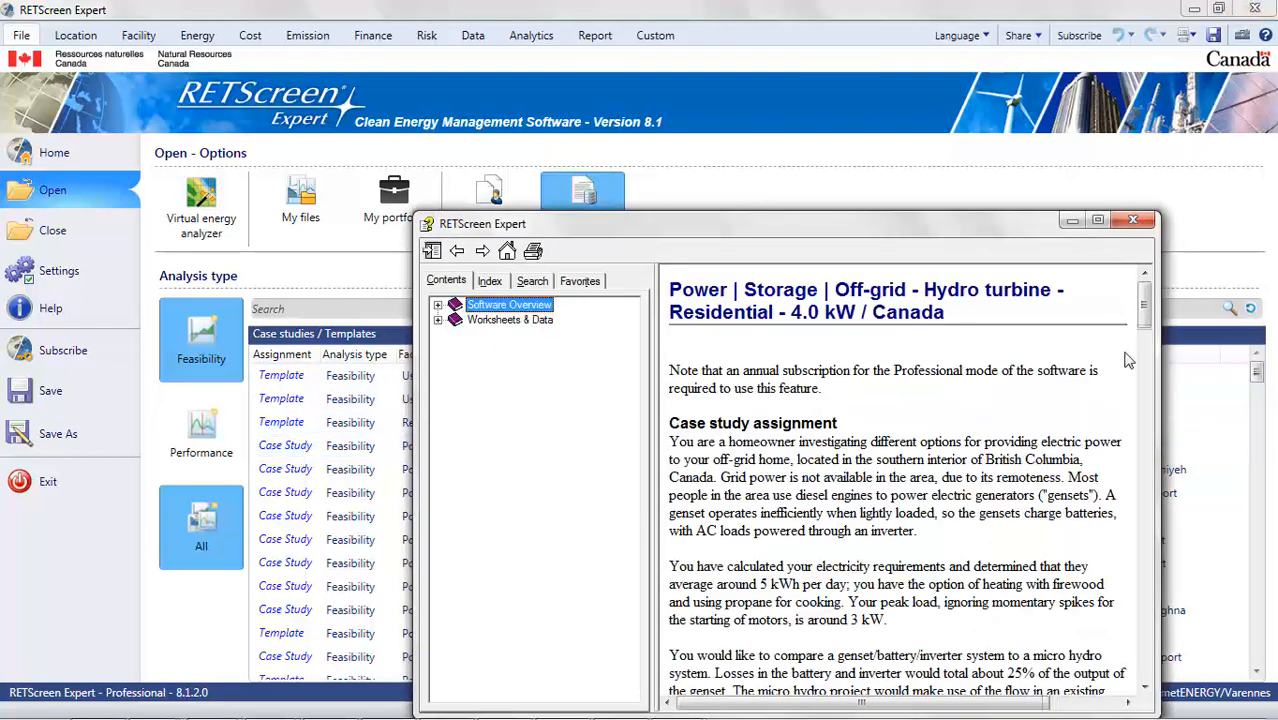
left_click_drag(1145, 305, 1149, 590)
left_click_drag(682, 328, 730, 328)
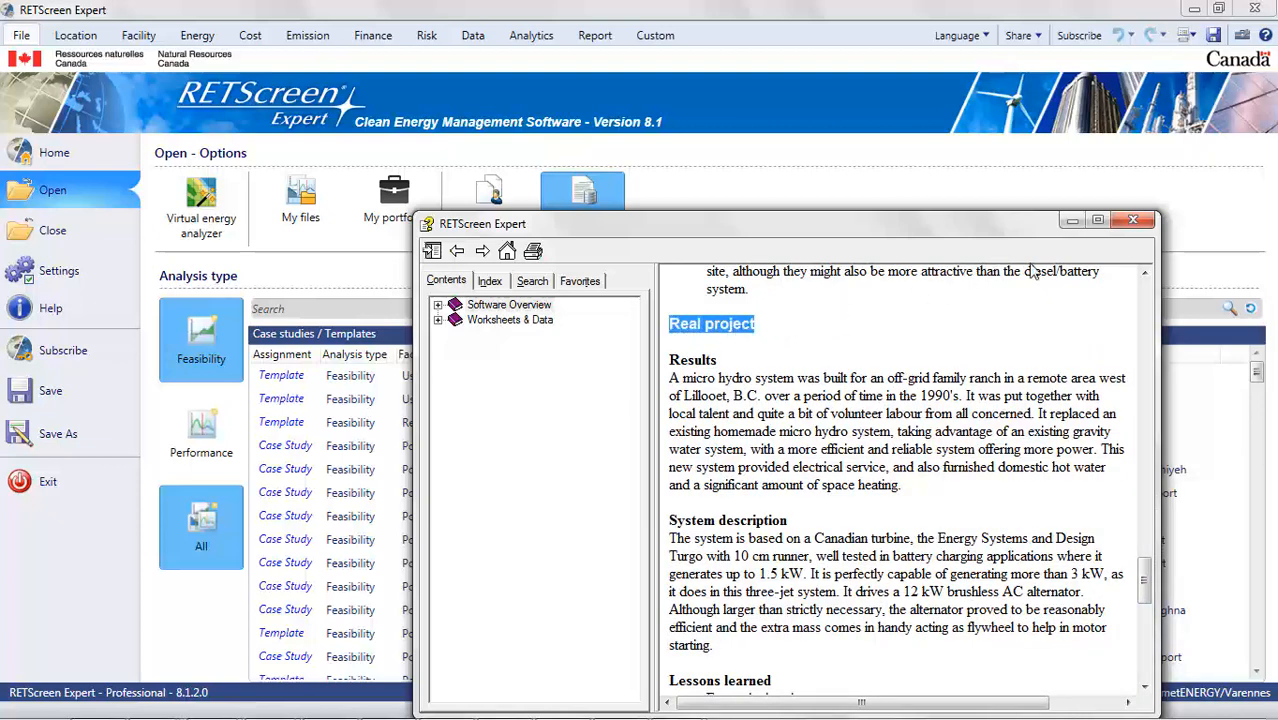
left_click(1133, 222)
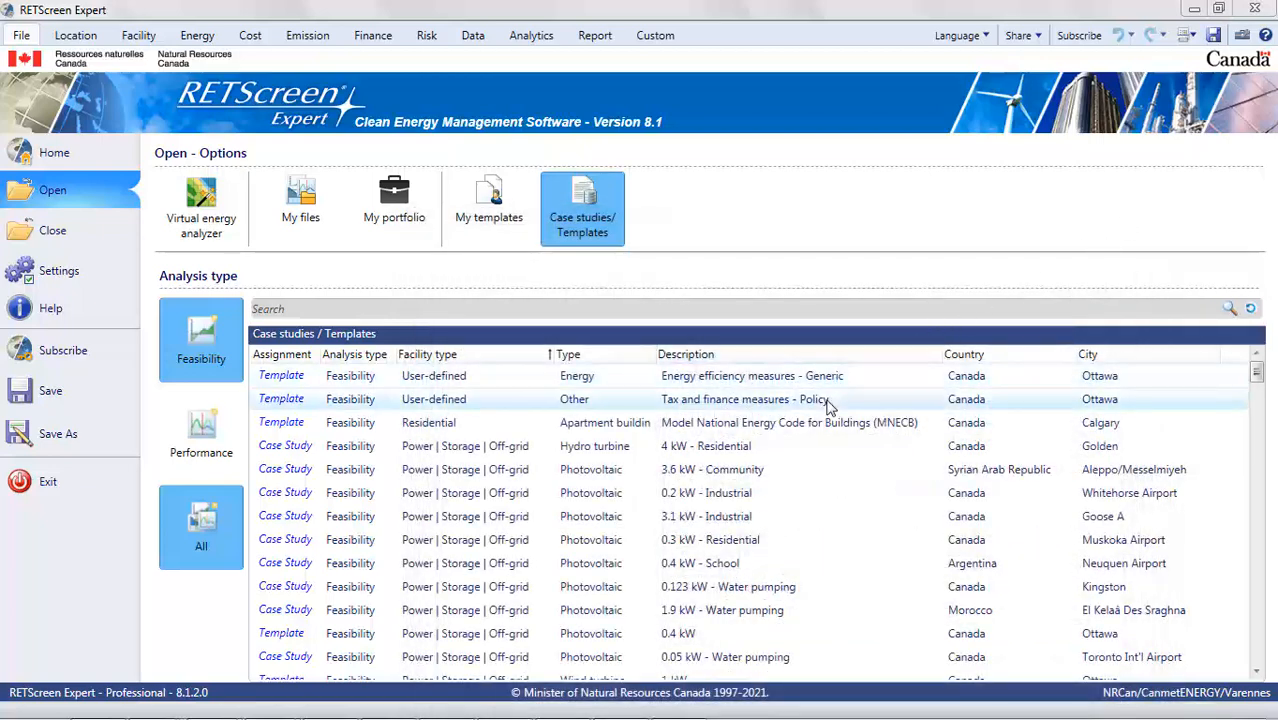
- Load the 4 kW residential hydro turbine case study for Golden and return to the file options
double_click(571, 455)
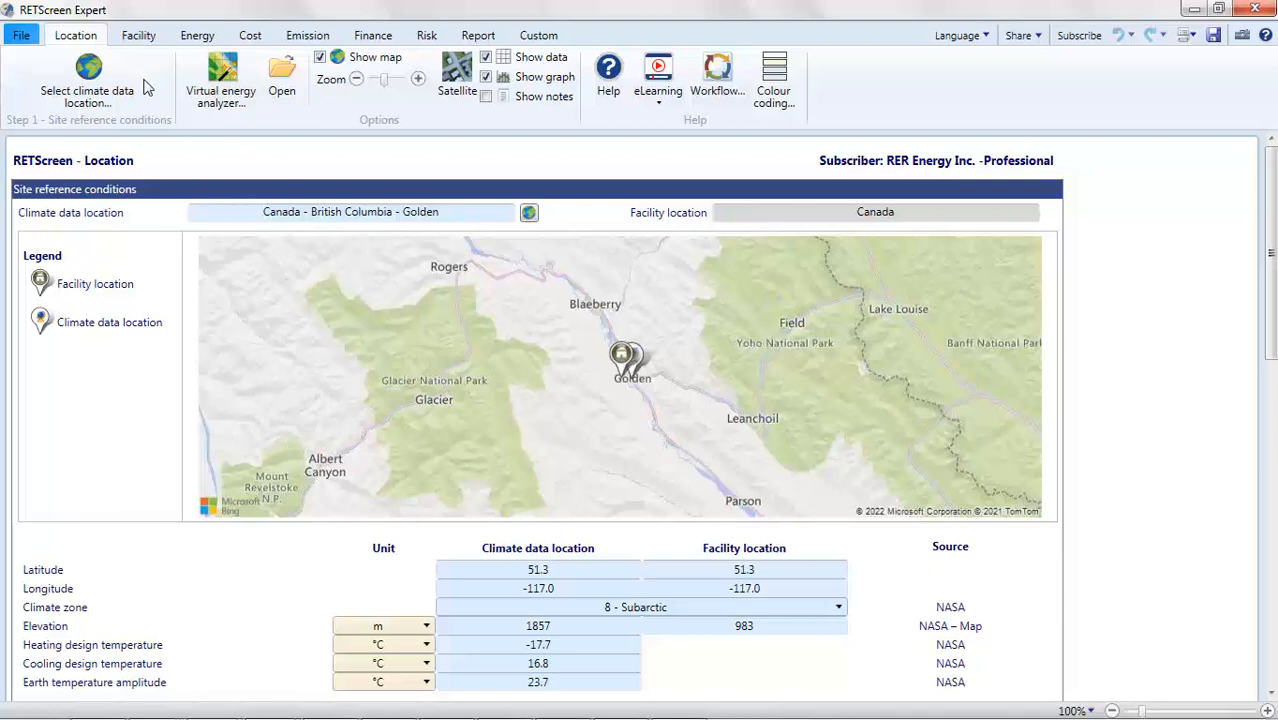
left_click(22, 37)
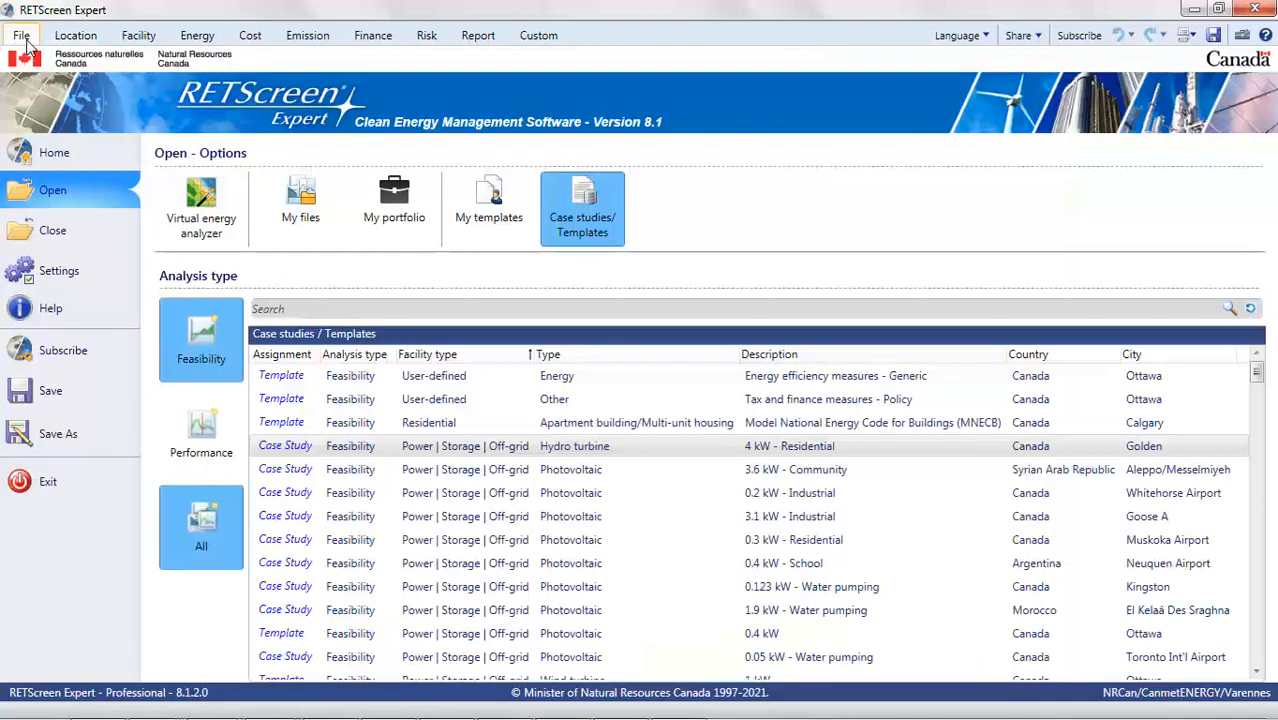
- Start a new blank Feasibility project from the home page and return to the file options
left_click(84, 158)
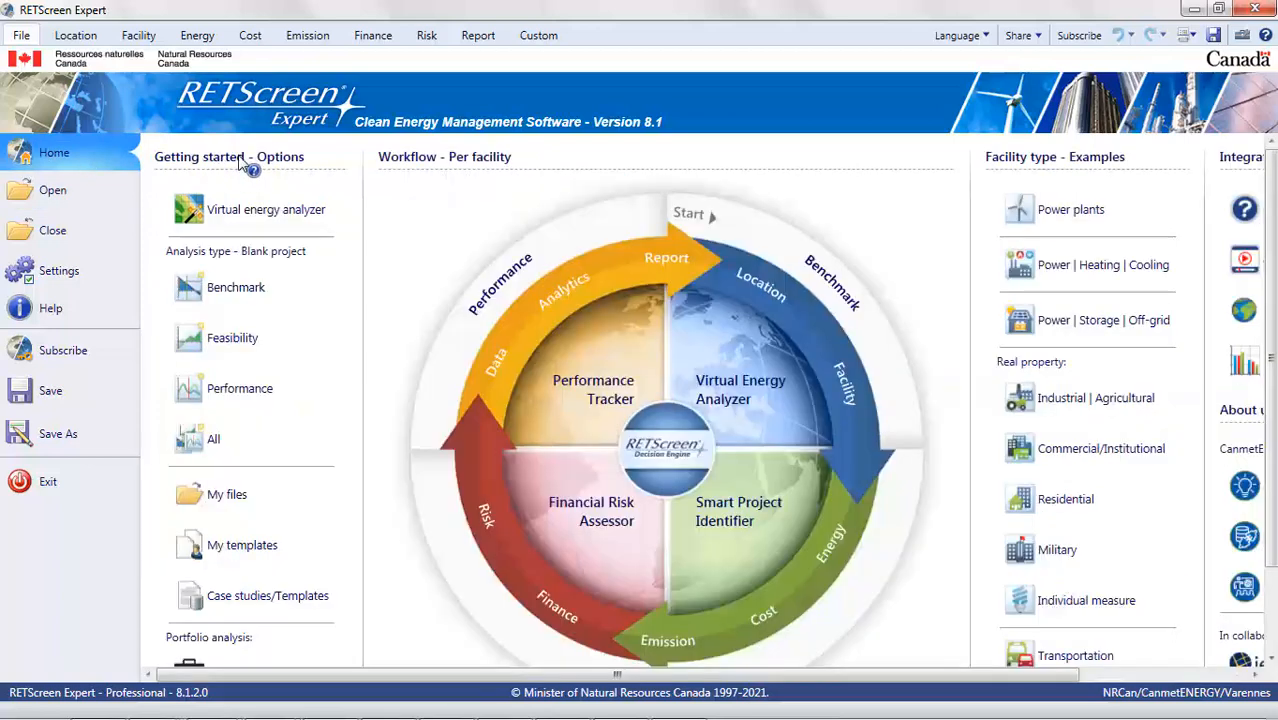
left_click(242, 342)
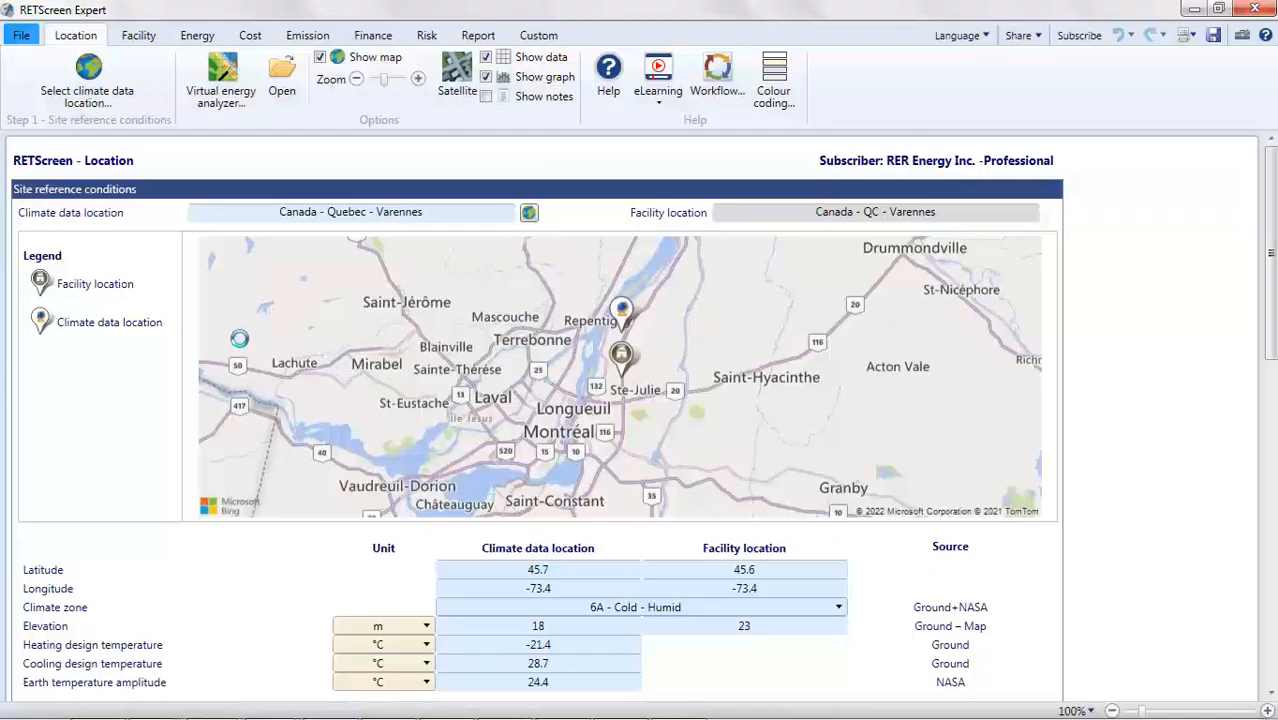
left_click(24, 37)
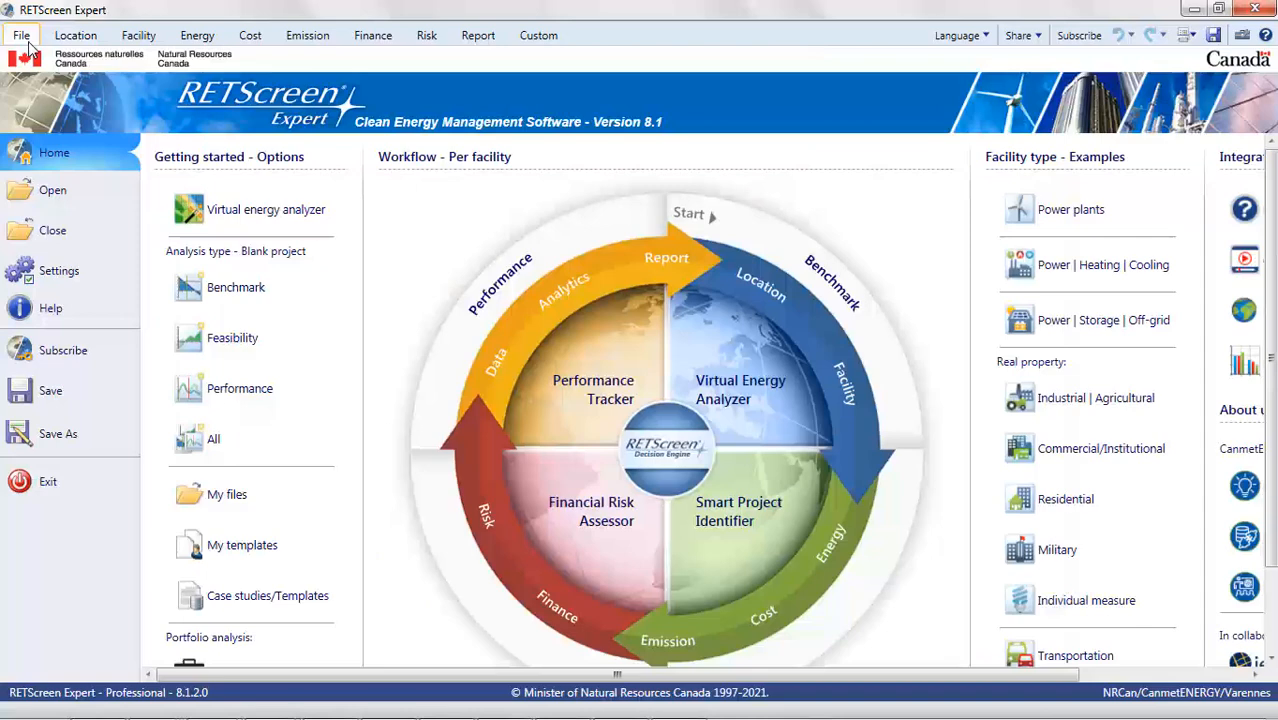